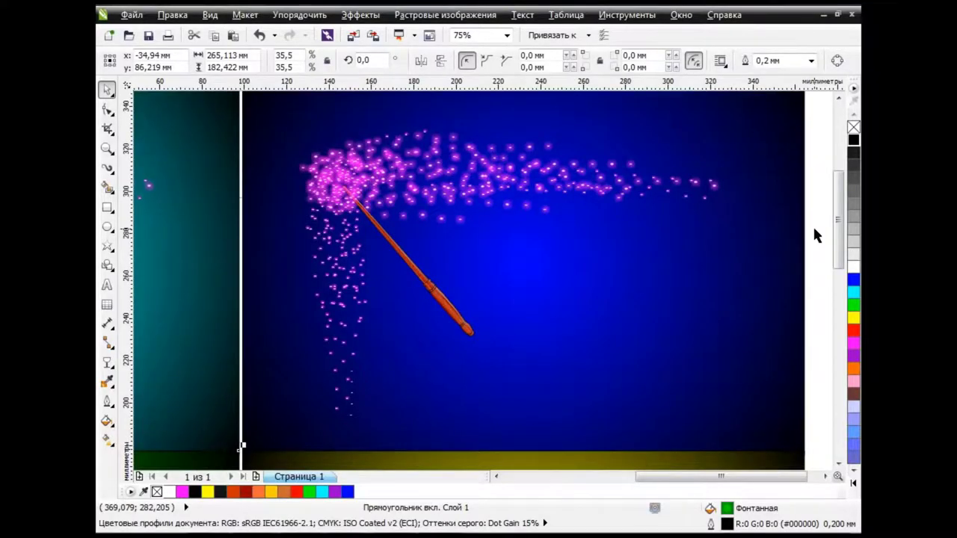
Look over the finished four-colour wand artwork, then create a new blank A4 document with Ctrl+N
left_click(814, 229)
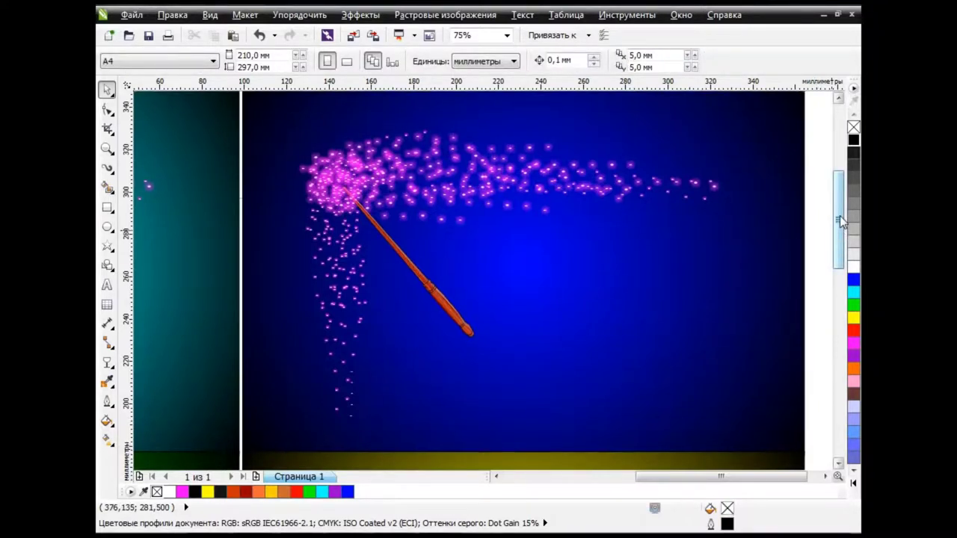
left_click_drag(839, 217, 838, 300)
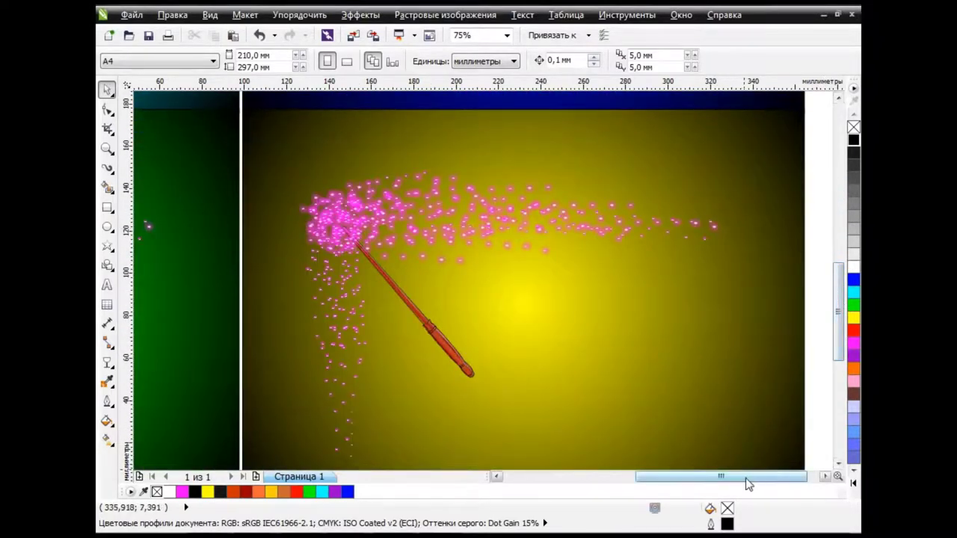
mouse_move(746, 479)
left_mouse_down()
mouse_move(589, 478)
mouse_move(790, 482)
mouse_move(643, 479)
left_mouse_up()
mouse_move(838, 314)
left_mouse_down()
mouse_move(829, 220)
mouse_move(827, 340)
left_mouse_up()
scroll(378, 155, "up", 3)
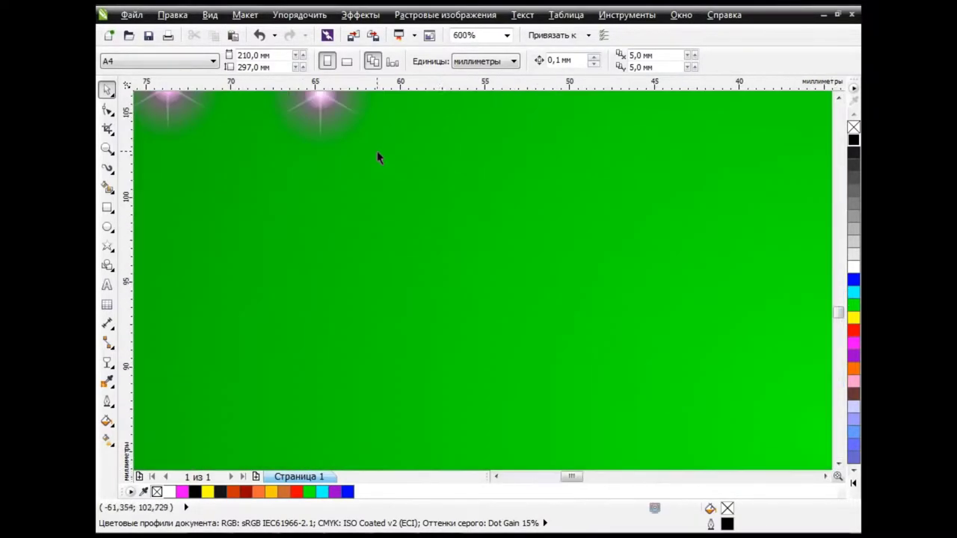
scroll(451, 194, "down", 2)
scroll(451, 194, "down", 2)
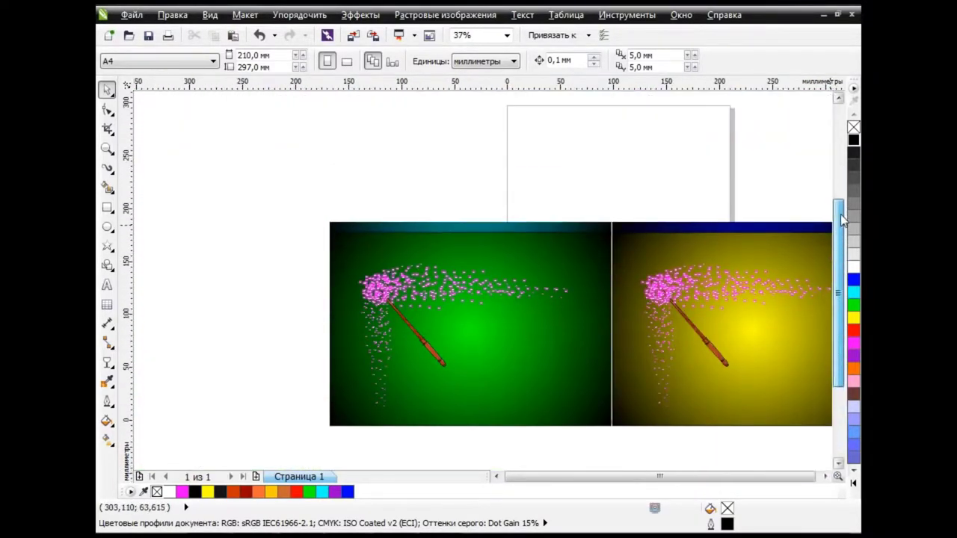
scroll(829, 482, "up", 2)
scroll(828, 482, "right", 1)
scroll(828, 233, "up", 1)
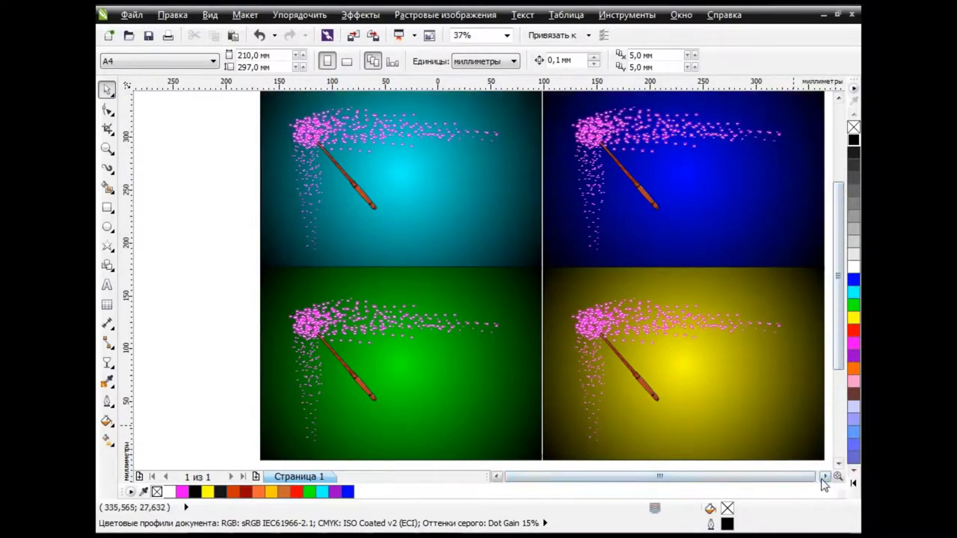
scroll(822, 478, "right", 1)
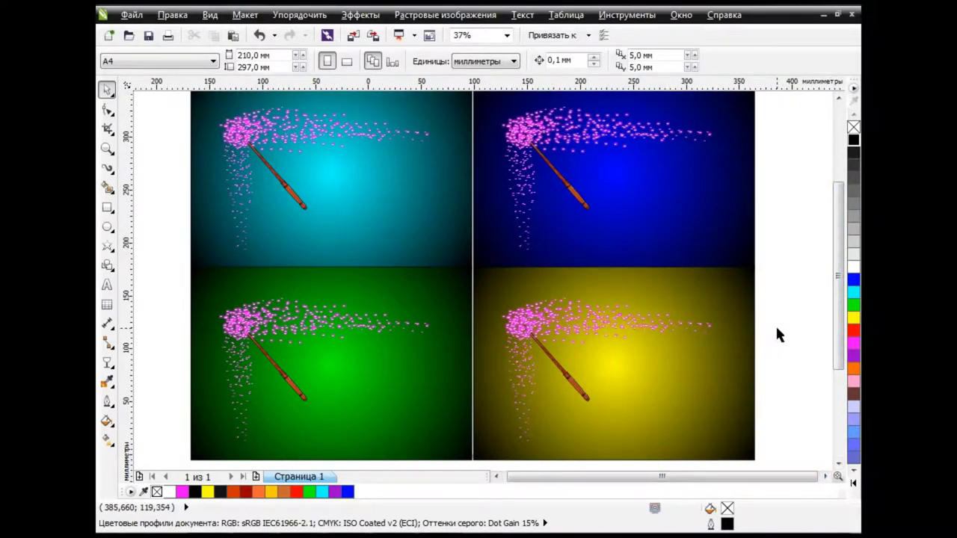
key("ctrl+n")
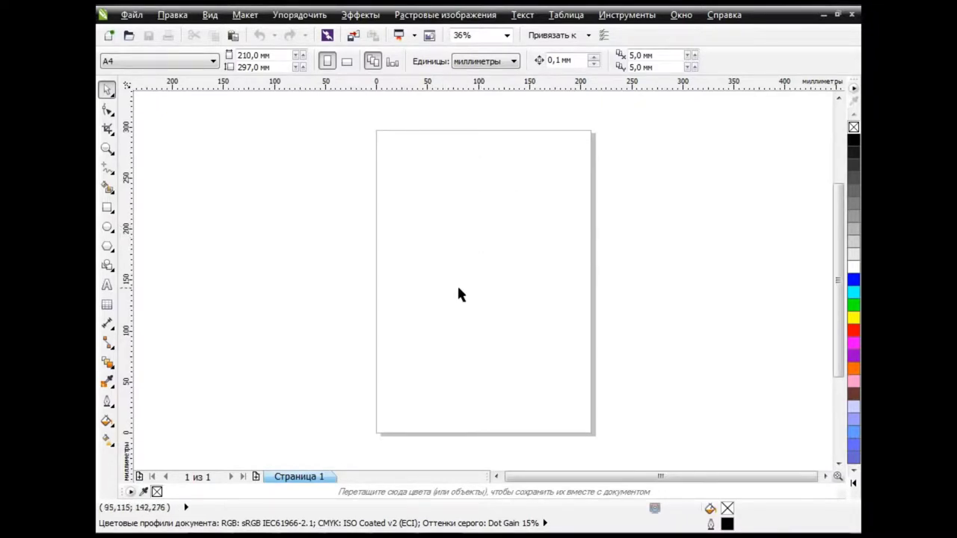
Draw a circle in the upper middle of the page, fill it white, and nudge it lower right
left_click(107, 226)
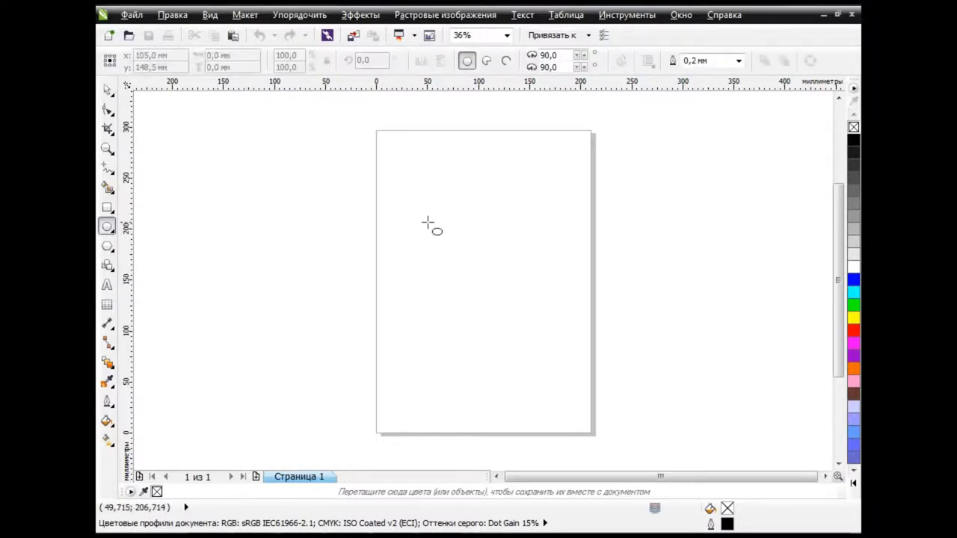
left_click_drag(418, 196, 516, 287)
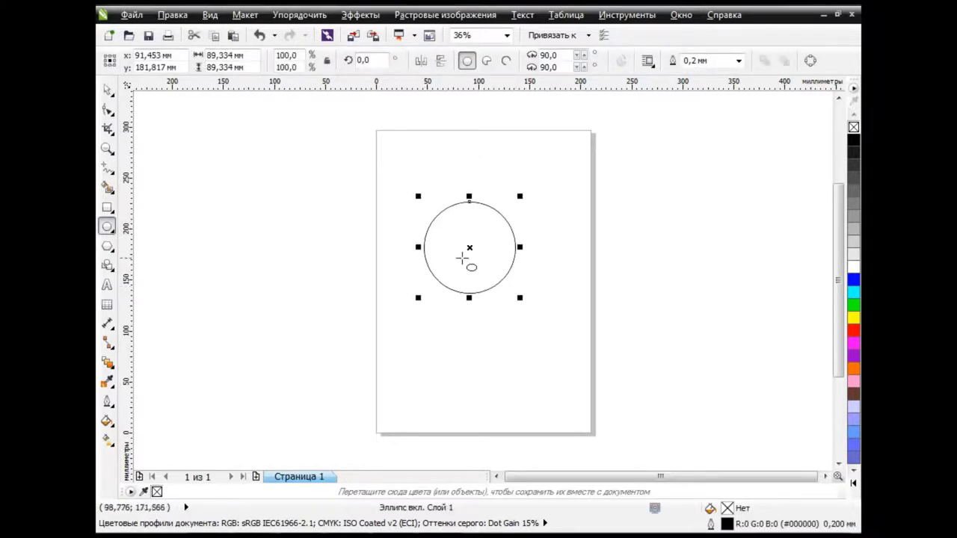
left_click(854, 267)
key("space")
left_click_drag(487, 247, 495, 262)
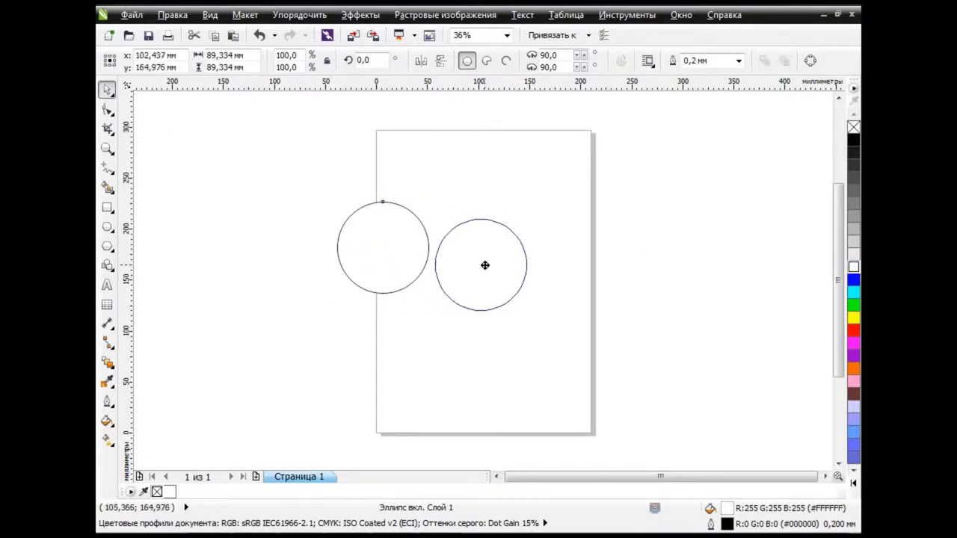
left_click(618, 279)
Draw a large six-pointed star over the circle and pull an inner node in for needle-thin points
left_click(106, 246)
left_click(161, 259)
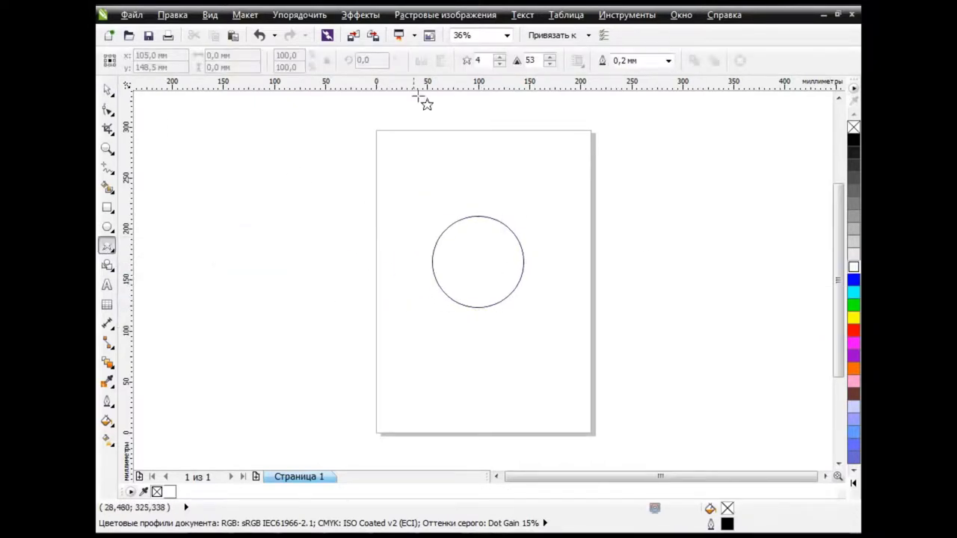
left_click(500, 56)
mouse_move(395, 166)
left_mouse_down()
mouse_move(579, 388)
mouse_move(638, 427)
left_mouse_up()
key("F10")
left_click_drag(495, 248, 525, 292)
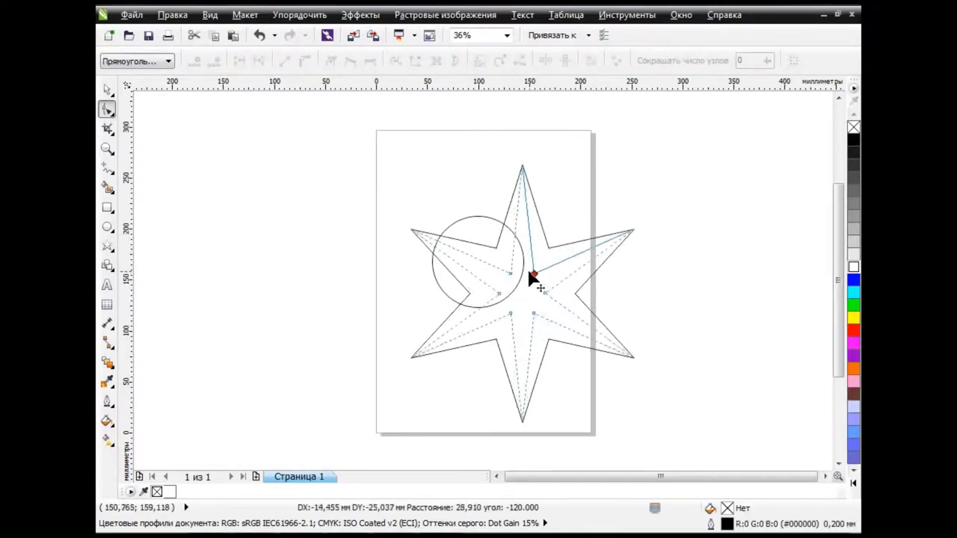
Centre the needle star on the circle and send it behind the circle
left_click(107, 89)
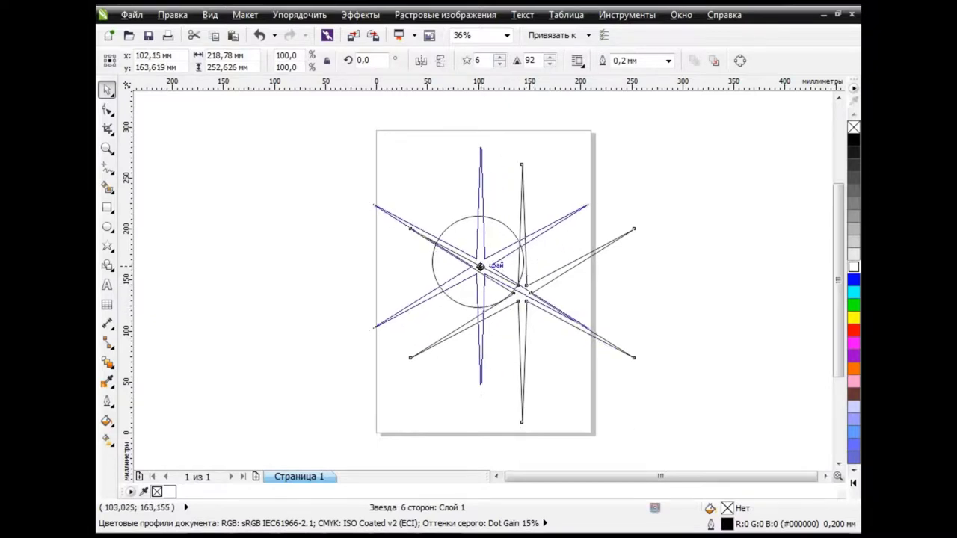
left_click_drag(522, 293, 477, 264)
left_click(492, 275)
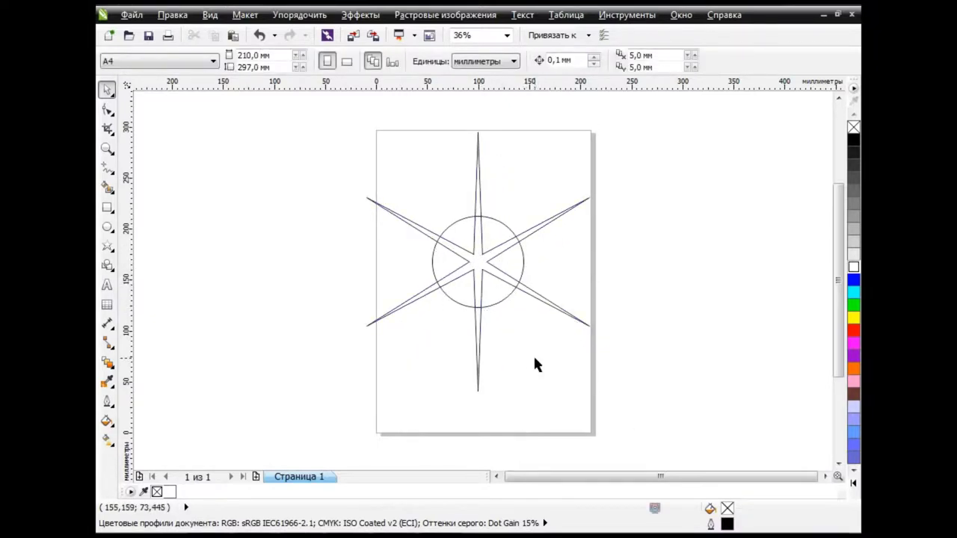
left_click(548, 264)
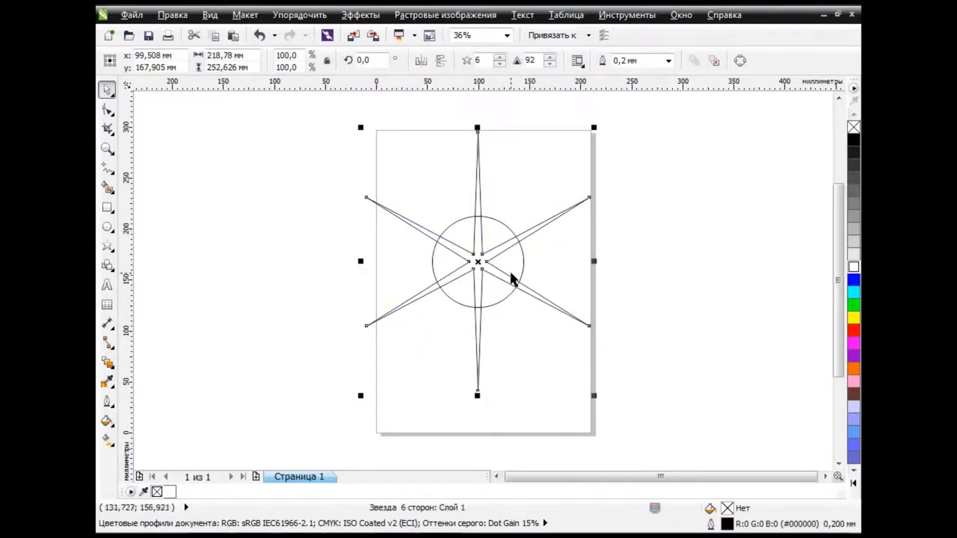
key("shift+Page_Down")
left_click(654, 274)
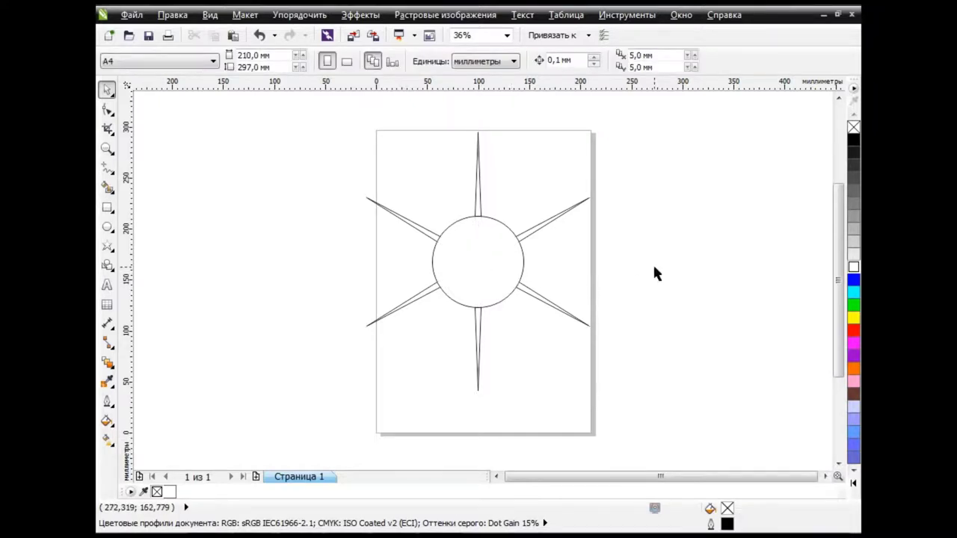
left_click(470, 261)
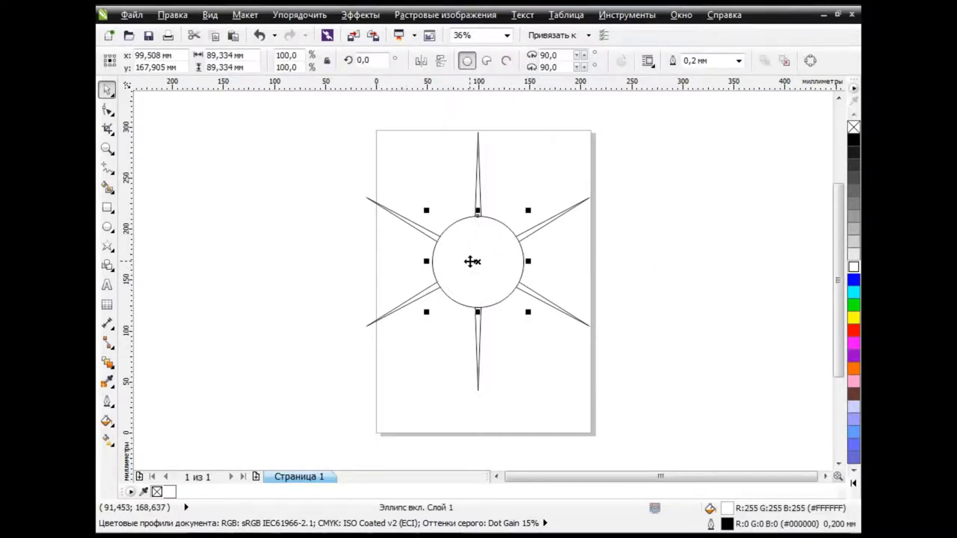
Give the circle a radial transparency, solid at the centre and fading outward
left_click(106, 421)
left_click(107, 362)
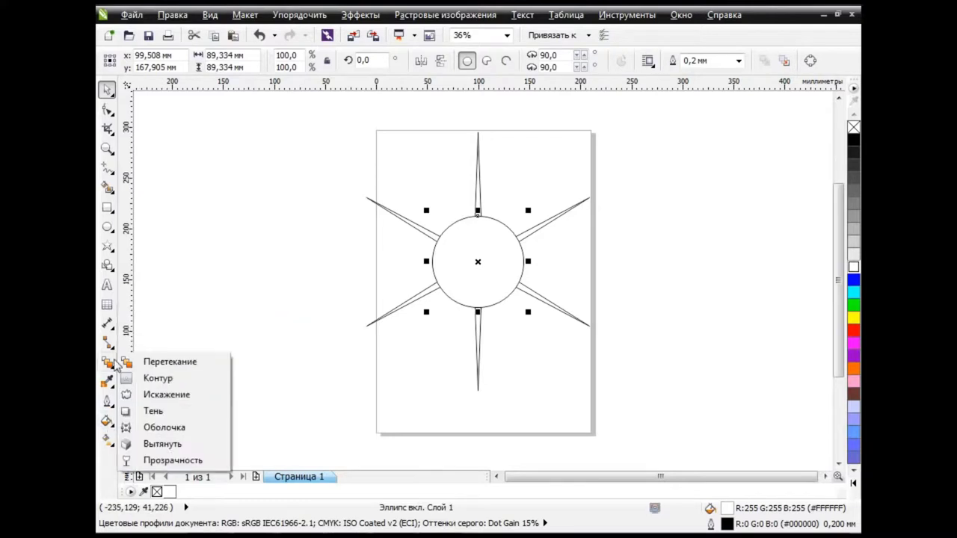
left_click(172, 461)
left_click(200, 61)
left_click(153, 104)
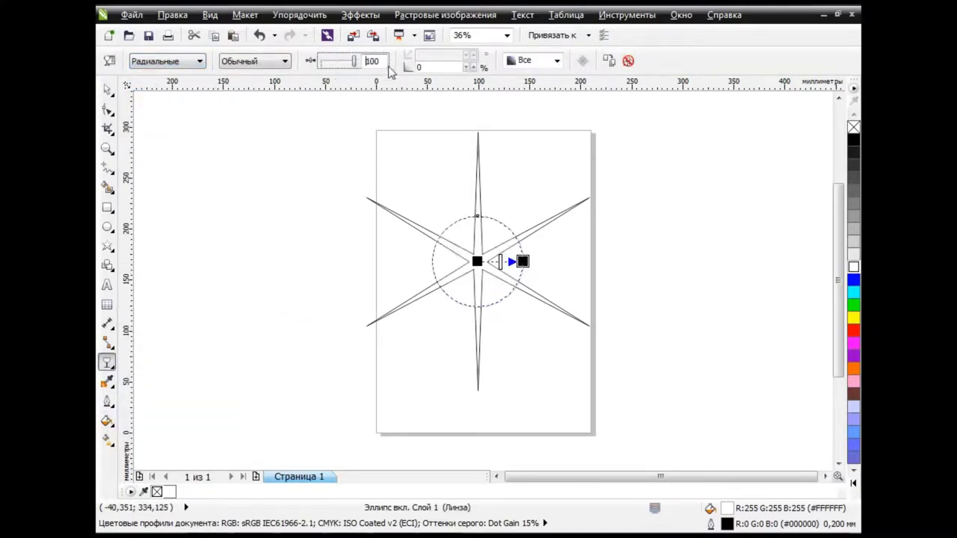
mouse_move(320, 60)
left_mouse_down()
mouse_move(389, 61)
mouse_move(319, 61)
left_mouse_up()
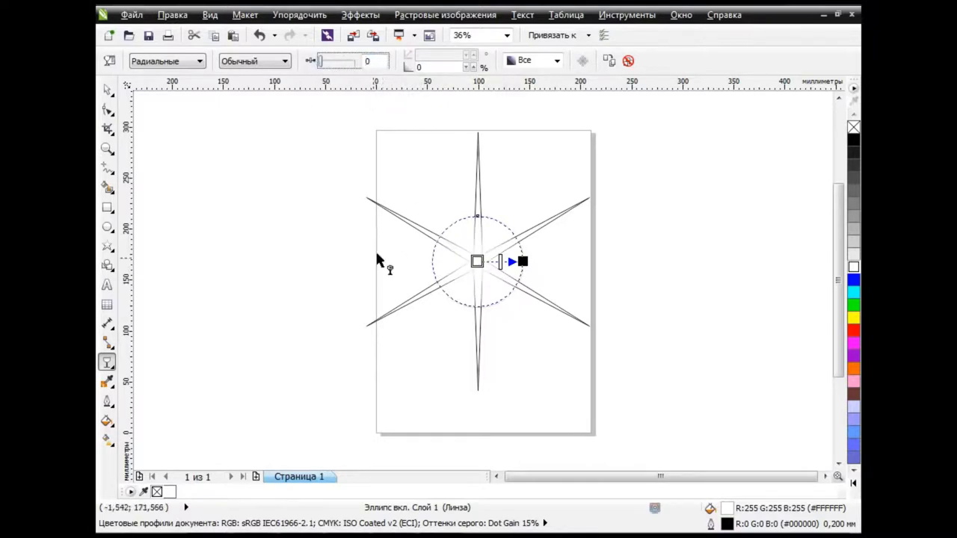
left_click_drag(521, 262, 516, 260)
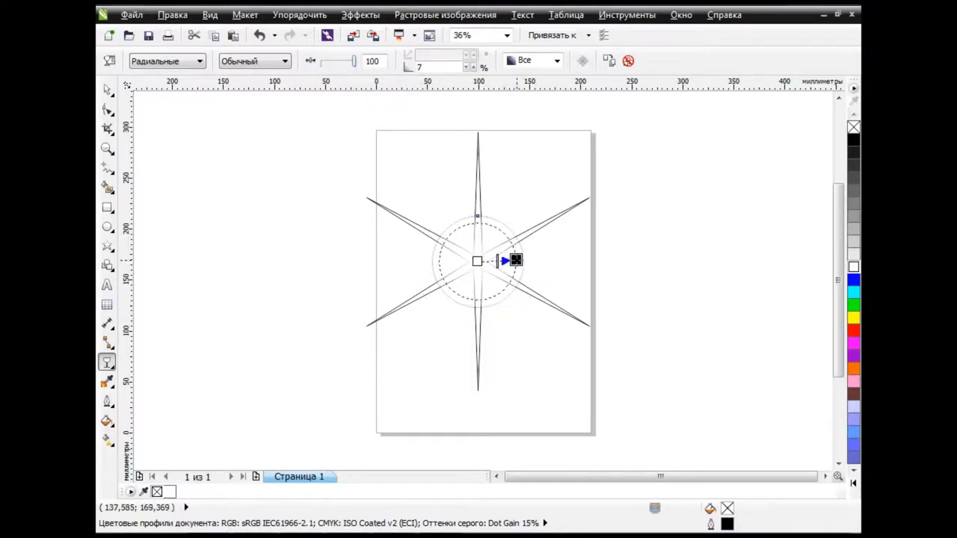
Tighten the circle's radial fade further toward its centre
left_click(107, 89)
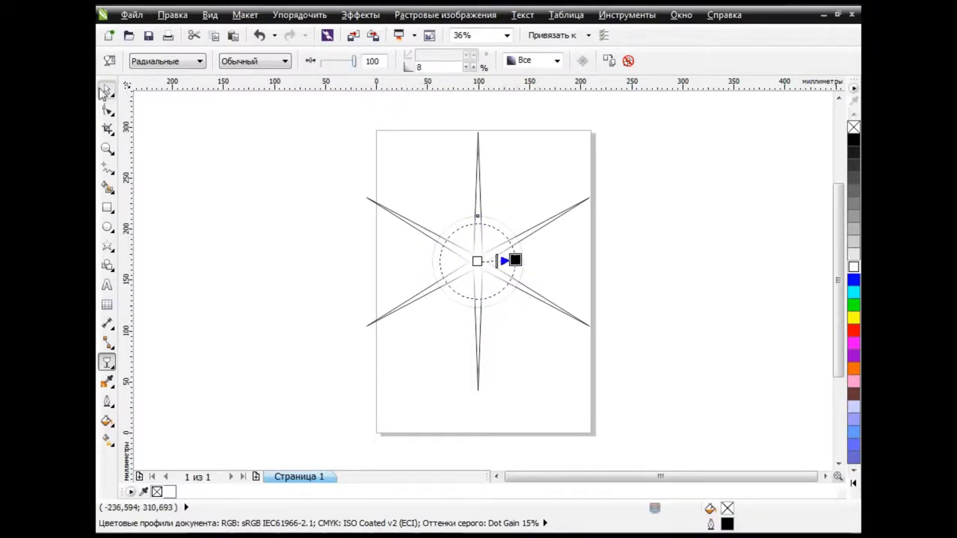
left_click(222, 195)
scroll(474, 244, "up", 2)
left_click(479, 186)
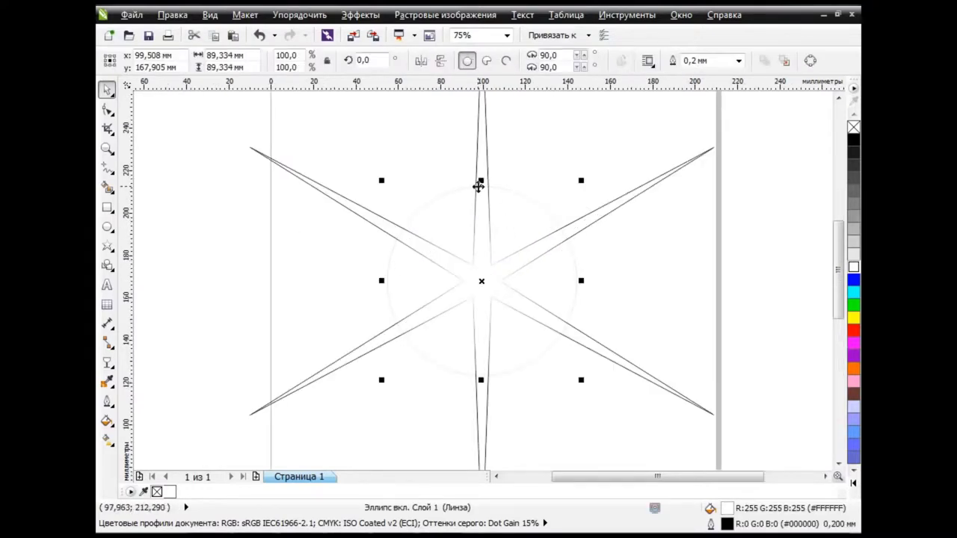
left_click(107, 361)
left_click(172, 453)
left_click_drag(560, 278, 554, 277)
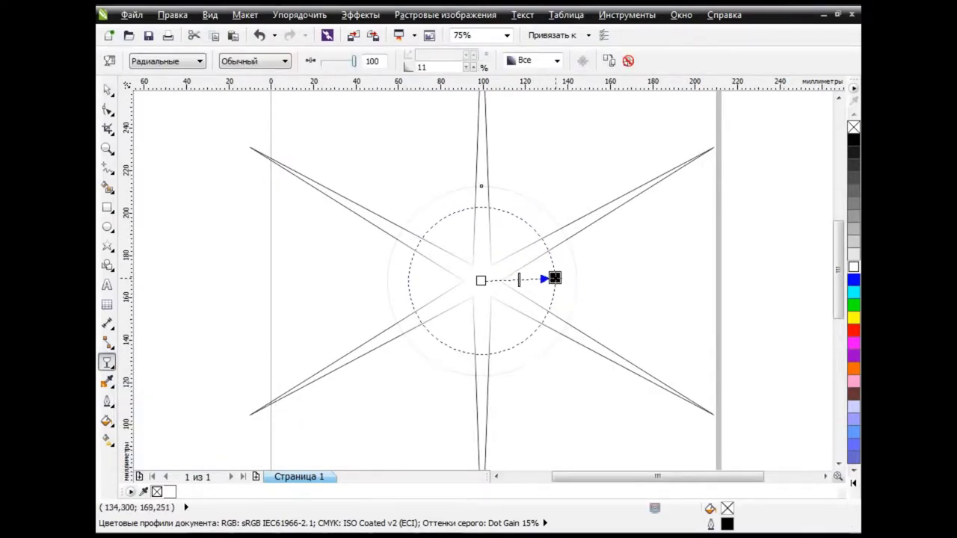
key("space")
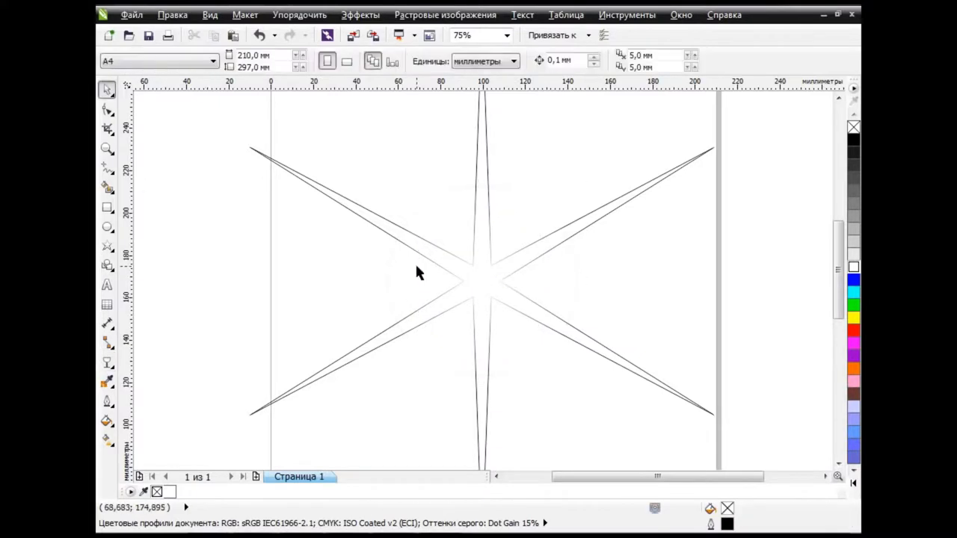
scroll(422, 262, "down", 2)
Fill the star white and give it a uniform transparency of 75
left_click(454, 180)
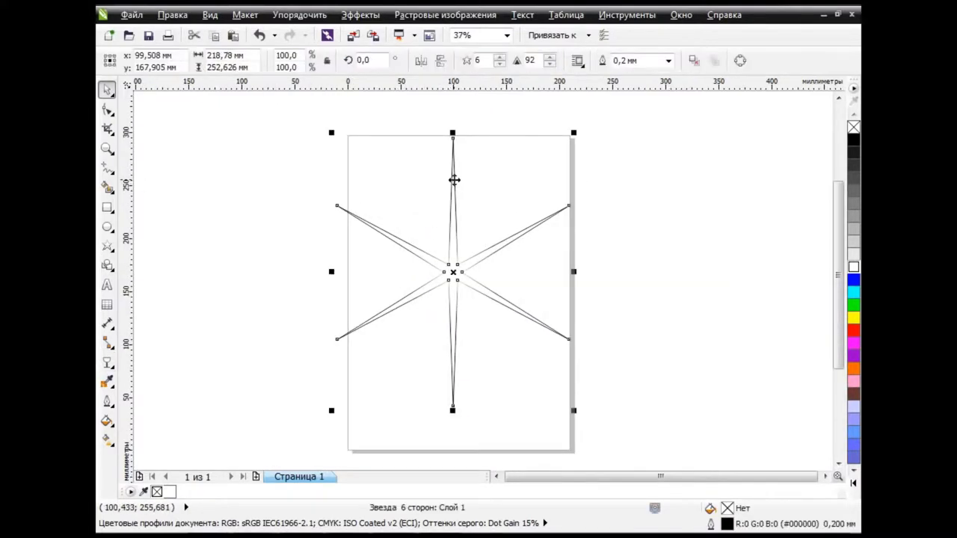
left_click(853, 267)
left_click(107, 362)
left_click(188, 453)
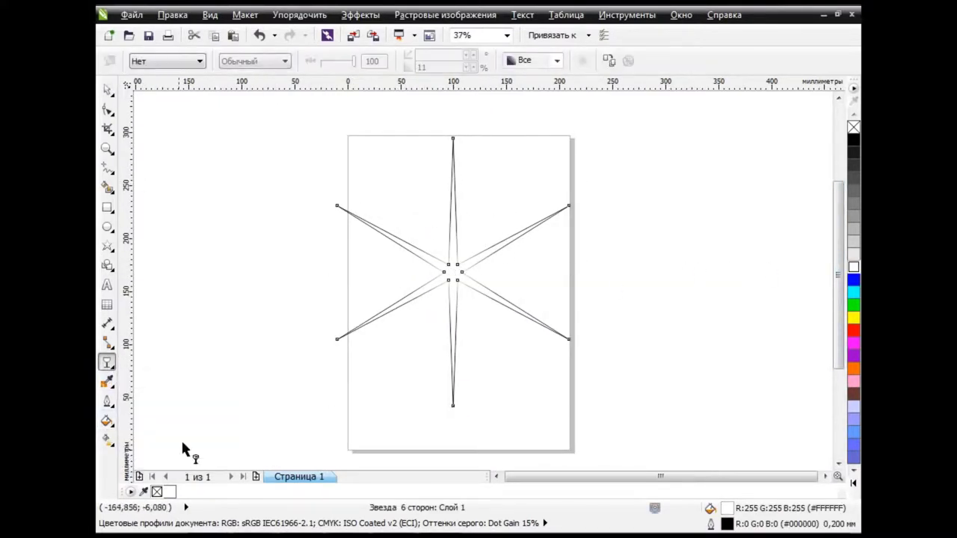
left_click(166, 60)
left_click(193, 88)
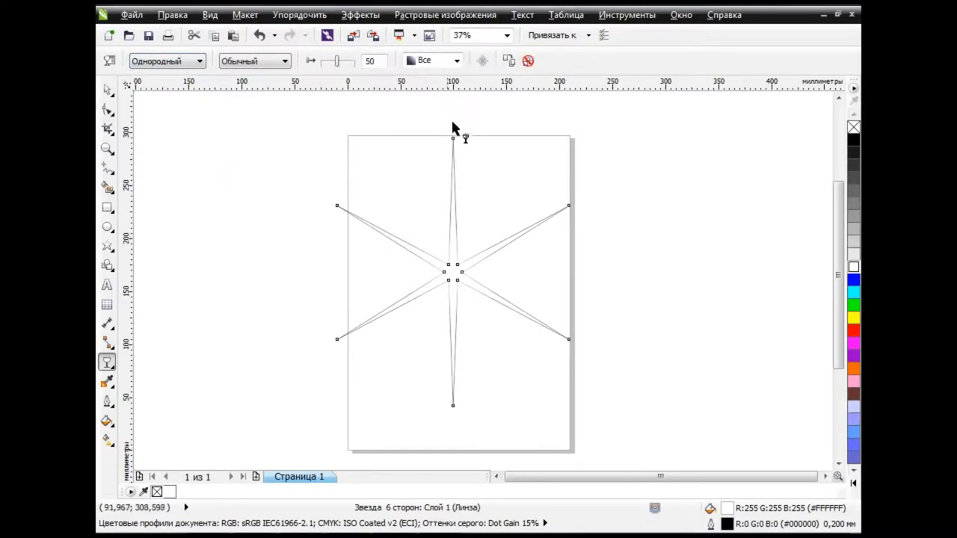
left_click(342, 63)
key("Return")
key("space")
left_click(243, 258)
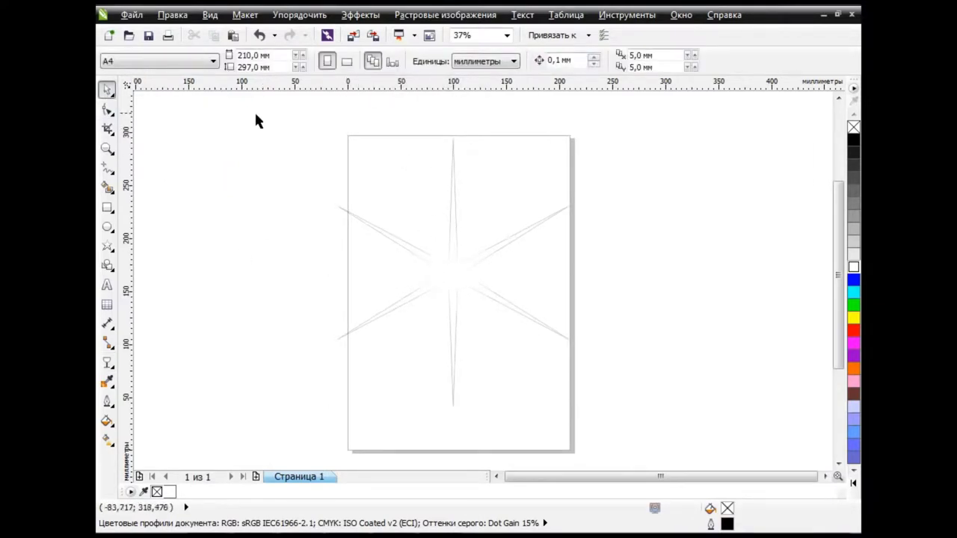
key("F7")
Draw a circle around the star, shrink it to fit, fill it magenta, and centre it over the star
left_click_drag(244, 99, 649, 418)
left_click_drag(447, 303, 454, 288)
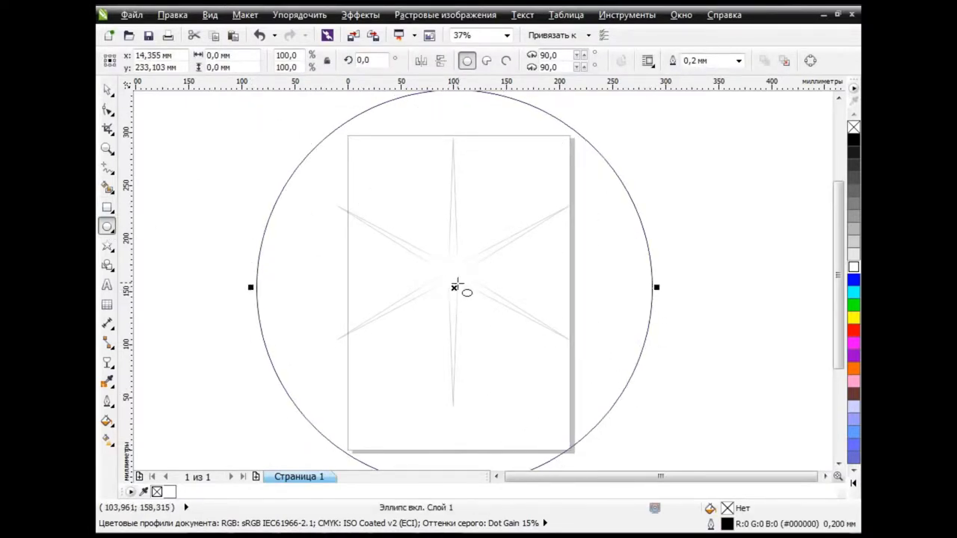
left_click_drag(254, 97, 366, 192)
left_click(108, 93)
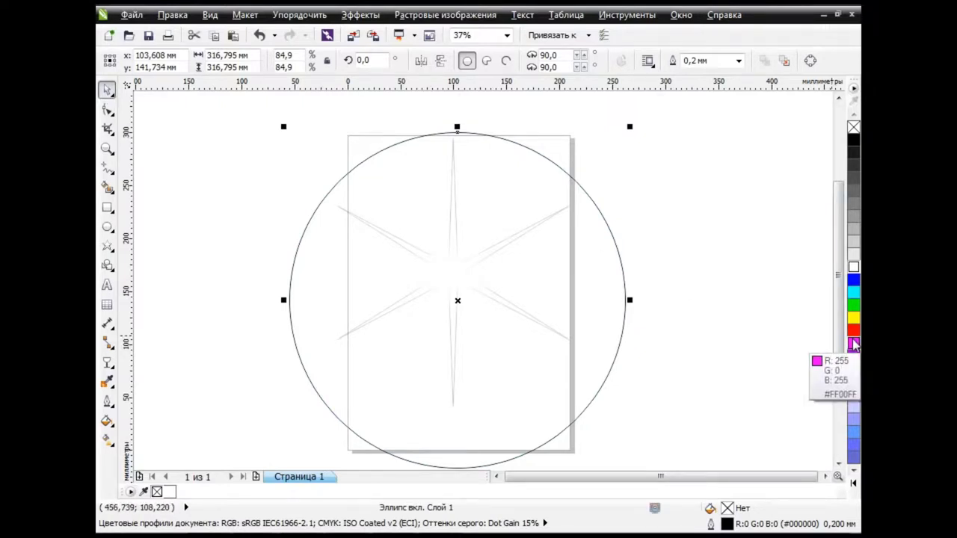
left_click(854, 344)
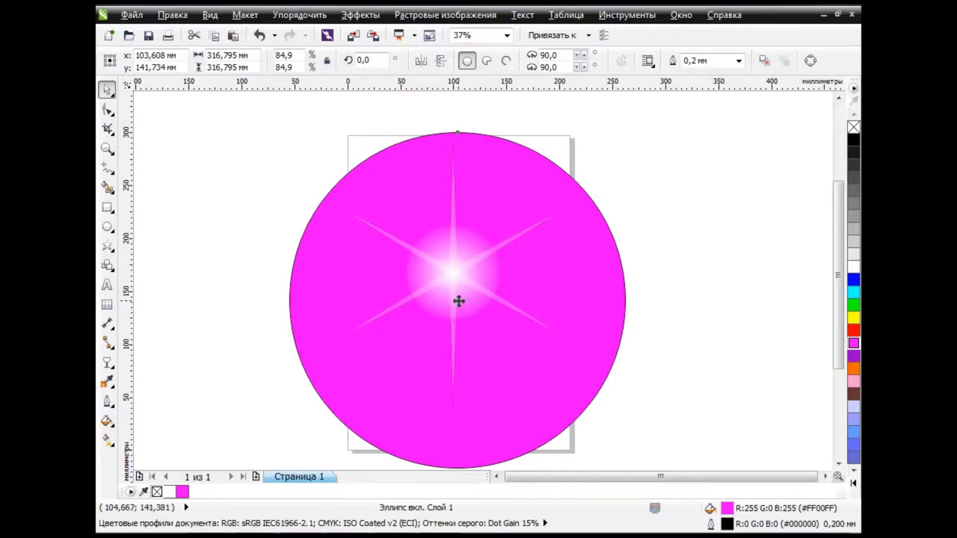
left_click_drag(458, 300, 452, 274)
Apply a radial transparency to the magenta circle, tightening the midpoint and pulling the edge inward
left_click(241, 217)
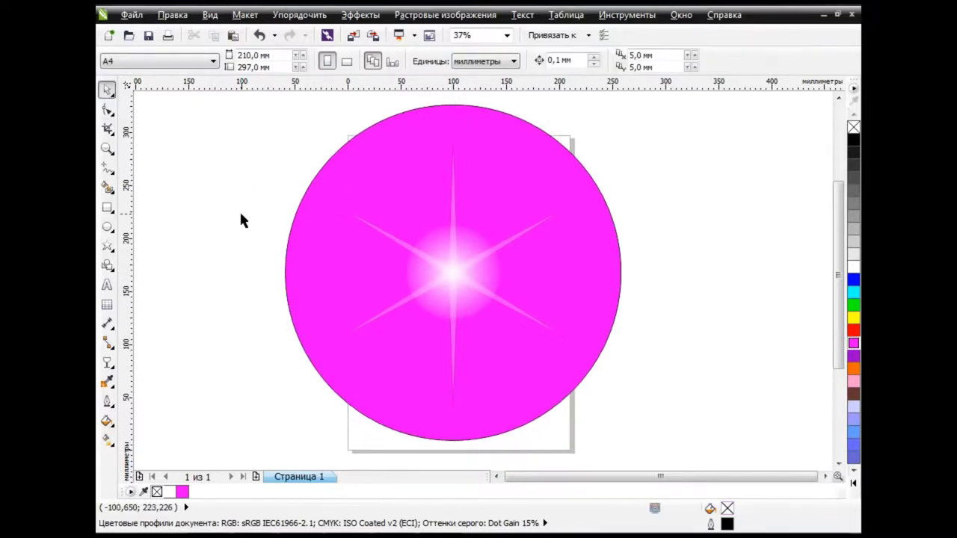
left_click(377, 197)
left_click(109, 363)
left_click(170, 460)
left_click(166, 60)
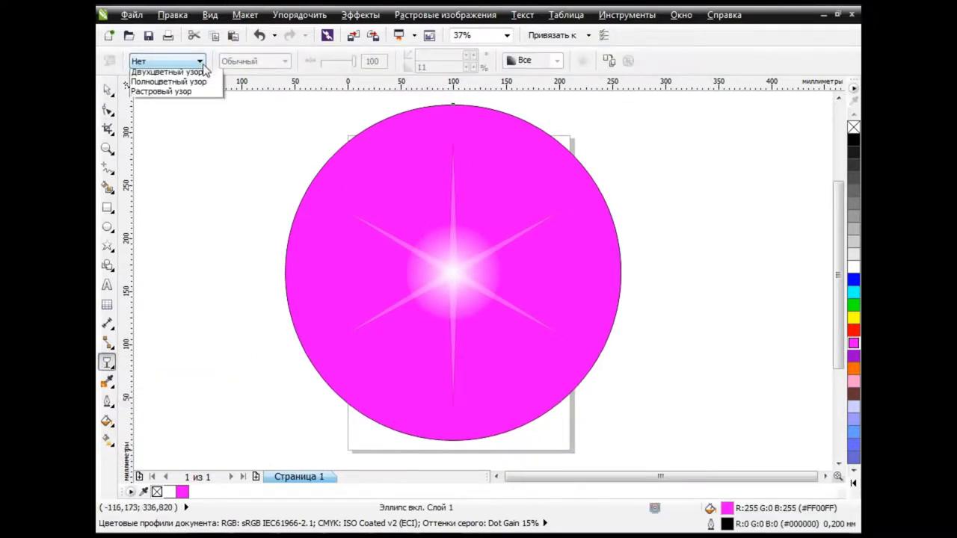
left_click(187, 95)
left_click_drag(355, 61, 320, 61)
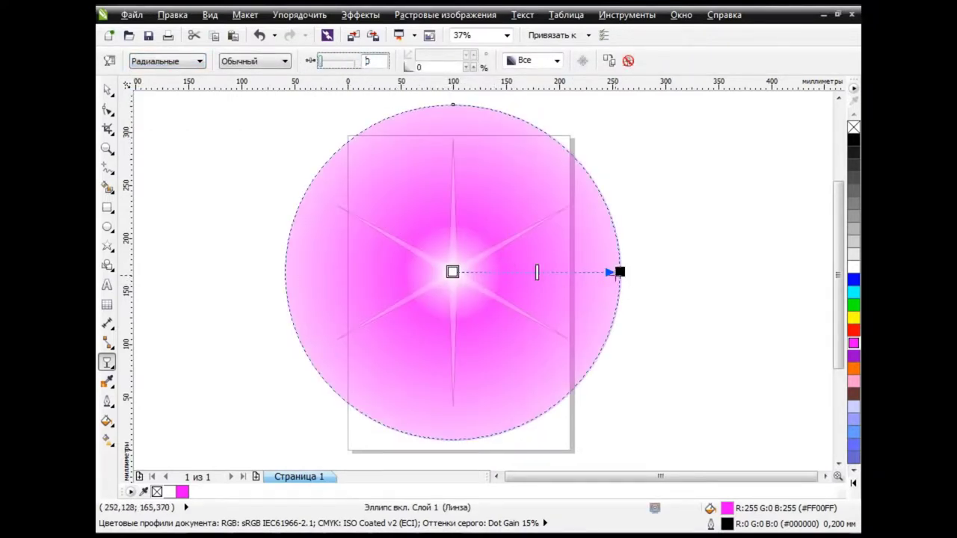
left_click_drag(620, 271, 566, 272)
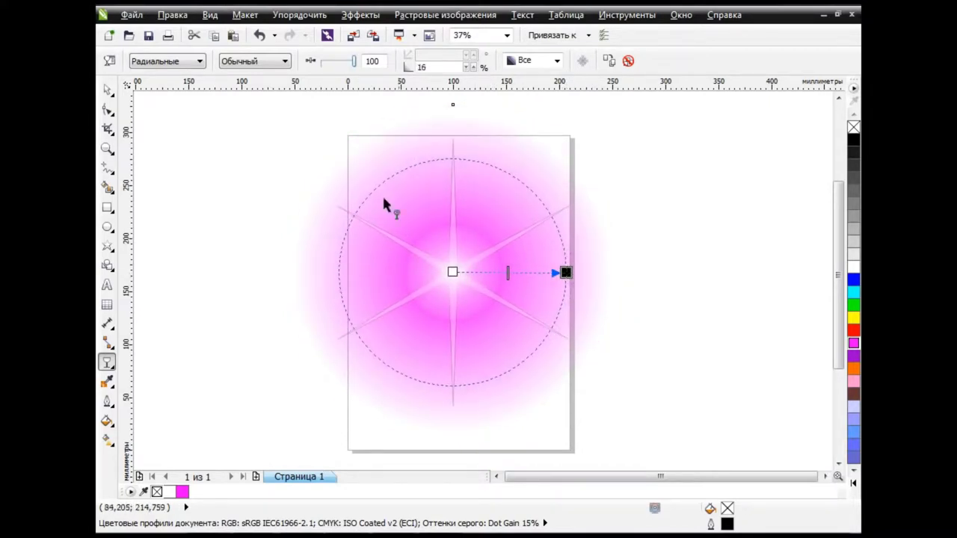
key("space")
Shift the glow's transparency midpoint further to wash out the pink glow
left_click(220, 236)
scroll(377, 273, "down", 2)
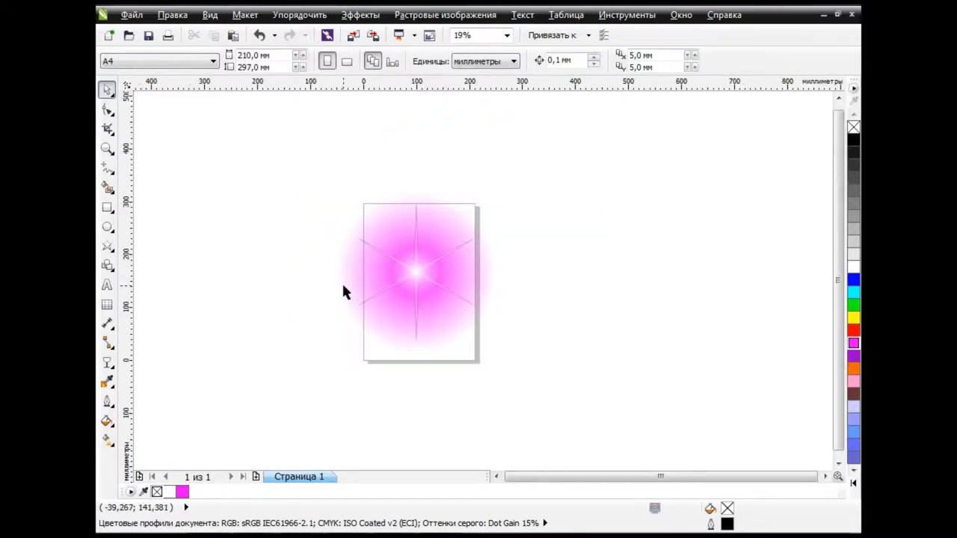
scroll(342, 281, "up", 2)
scroll(683, 278, "down", 1)
scroll(820, 271, "up", 1)
left_click(647, 240)
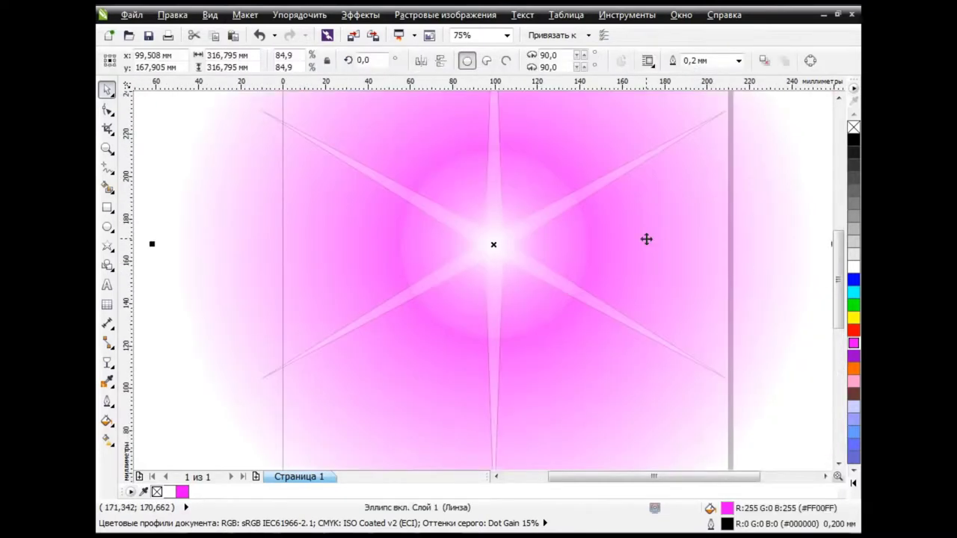
left_click(107, 361)
left_click_drag(603, 244, 553, 246)
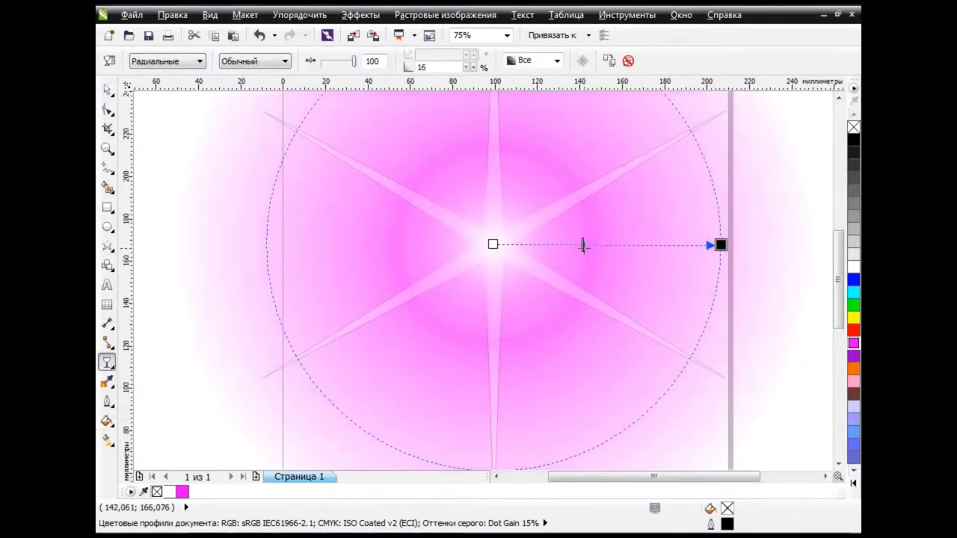
key("space")
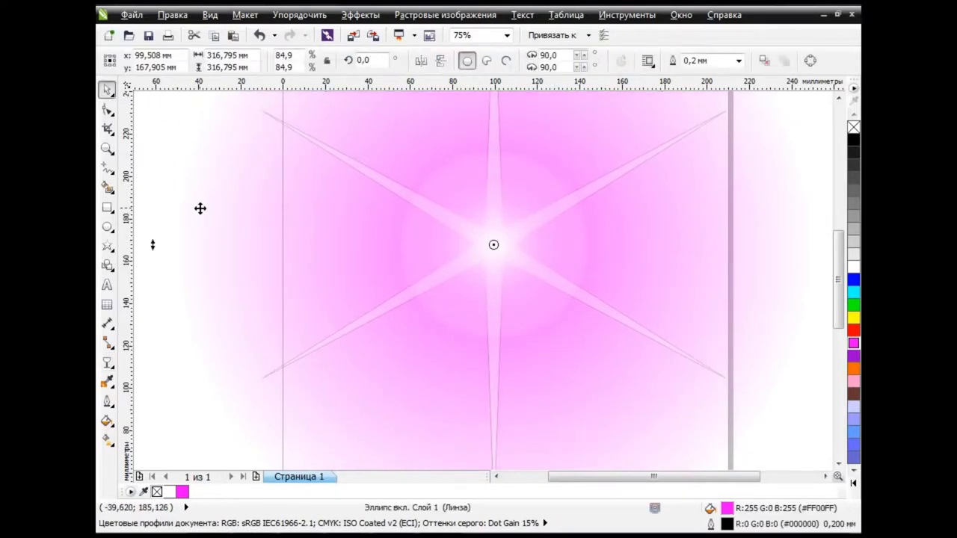
Group the star and glow together and scale the group down to a small sparkle
scroll(199, 207, "down", 2)
scroll(515, 412, "left", 2)
left_click(549, 269)
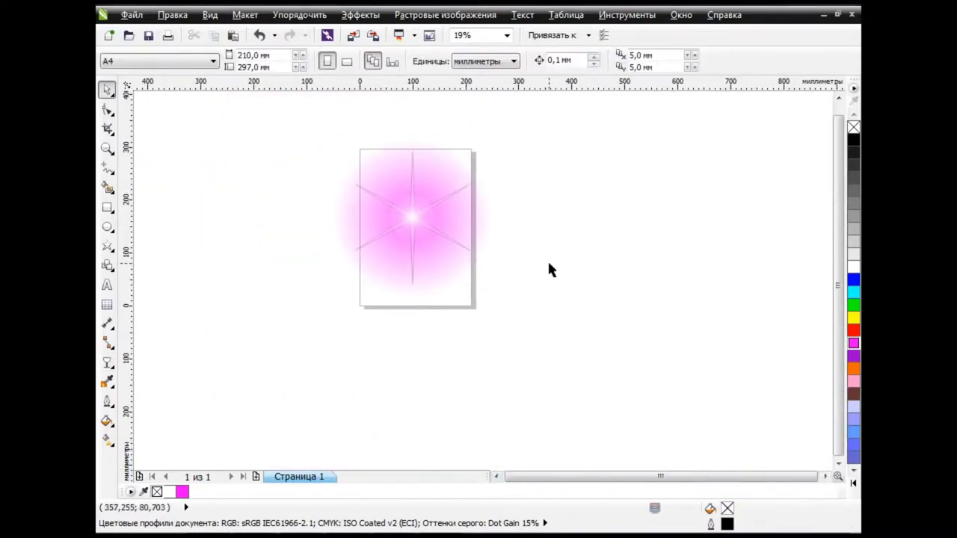
left_click_drag(306, 122, 586, 342)
left_click(492, 60)
left_click_drag(498, 305, 418, 222)
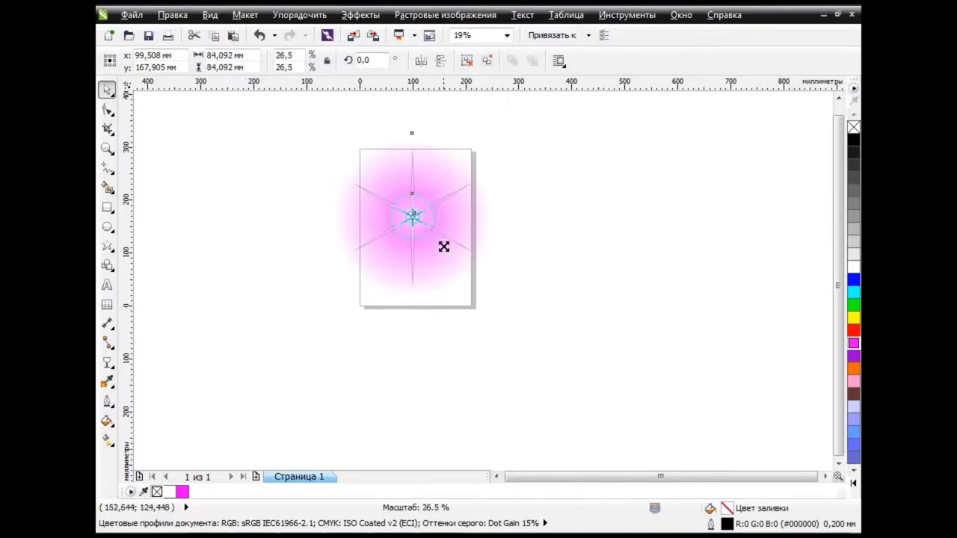
scroll(424, 222, "up", 2)
left_click_drag(447, 253, 484, 290)
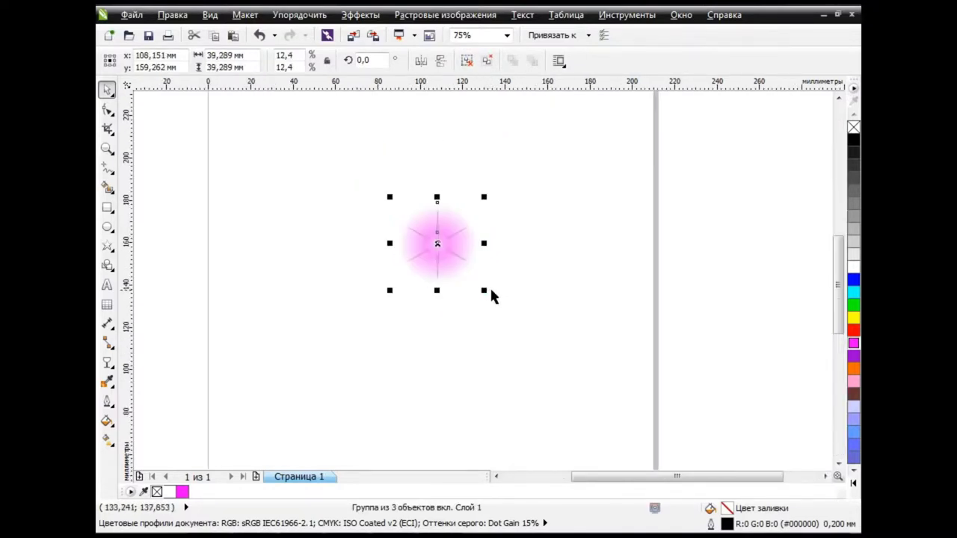
Remove the outlines from the sparkle group and leave it off the page at upper left
right_click(853, 129)
left_click(575, 258)
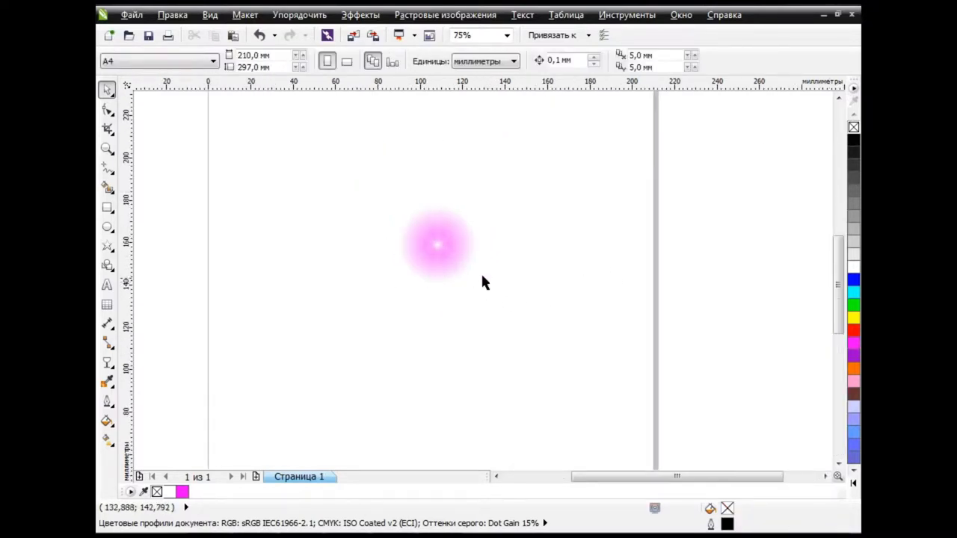
key("ctrl+z")
scroll(506, 299, "down", 1)
left_click(243, 141)
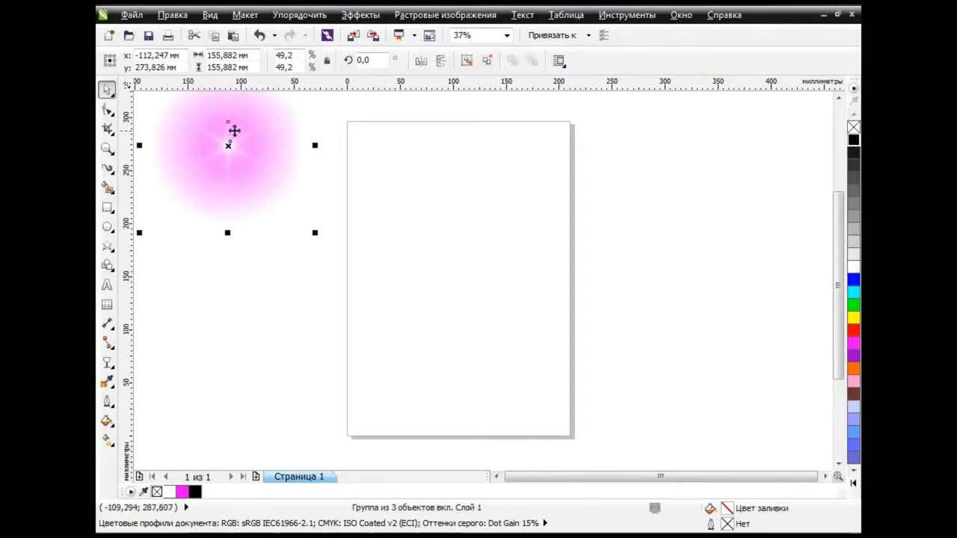
left_click(392, 253)
left_click(226, 148)
left_click(401, 219)
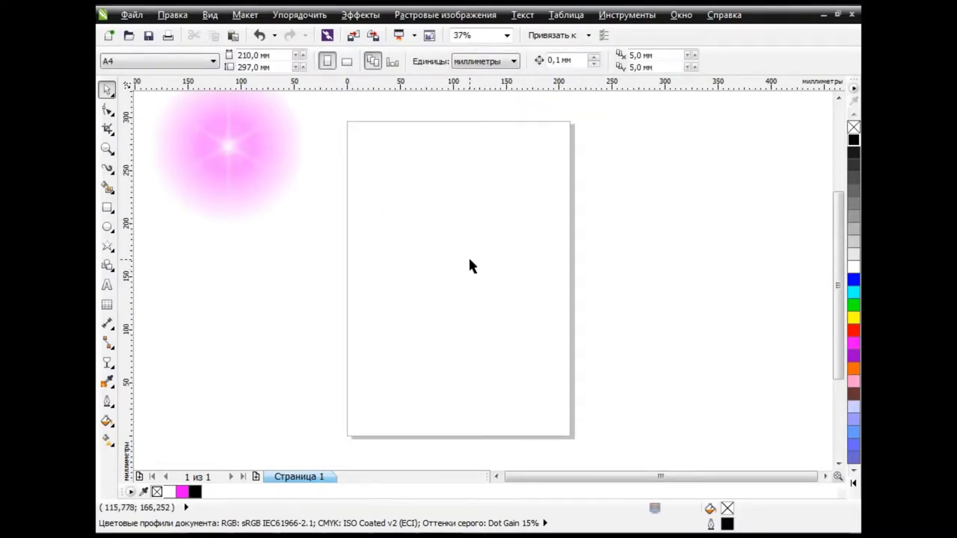
Draw the tall shaft and small bulb ellipses, centre them horizontally, and weld them into one shape
key("F7")
left_click_drag(447, 189, 472, 389)
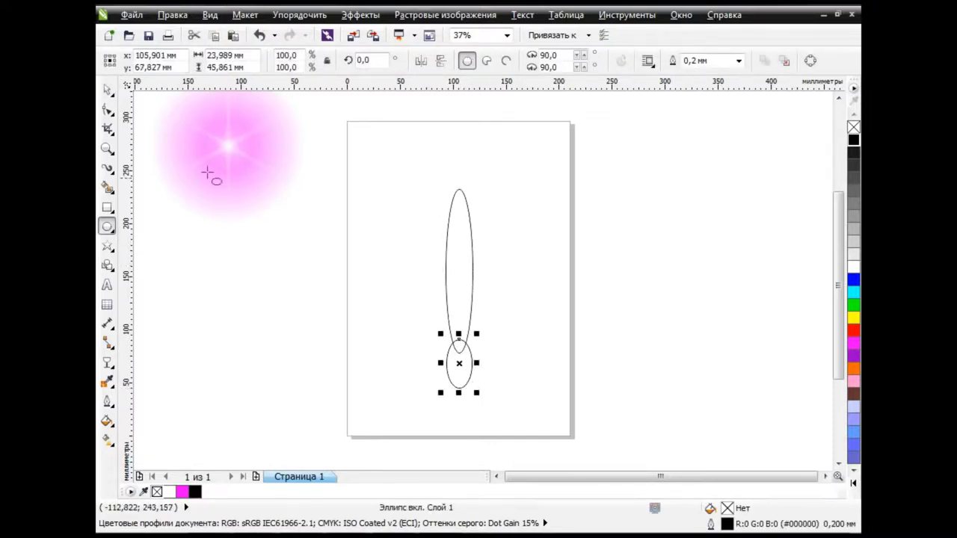
key("space")
left_click_drag(392, 154, 533, 444)
left_click(701, 61)
left_click(514, 245)
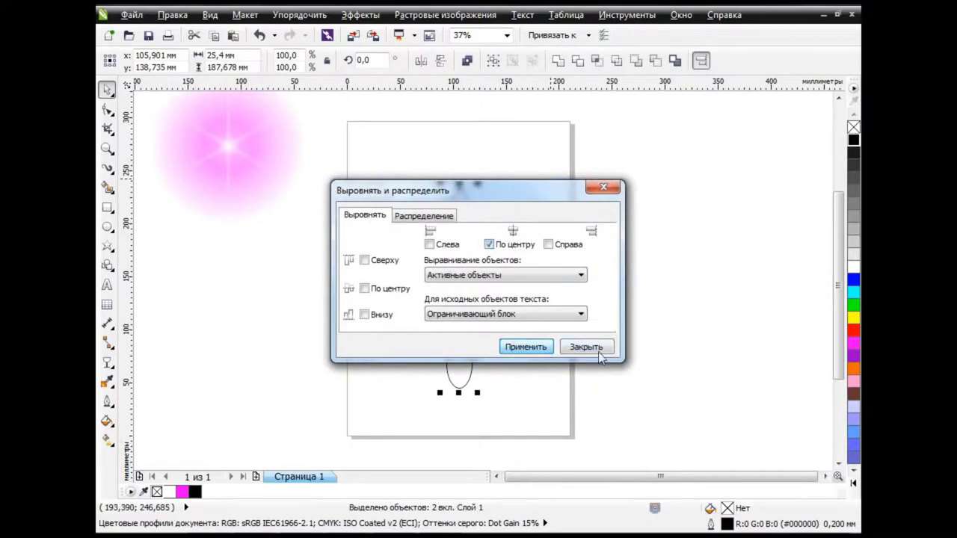
left_click(598, 349)
left_click(558, 60)
Make the neck nodes smooth and drag nodes to reshape the neck and round off the shaft top
left_click(107, 109)
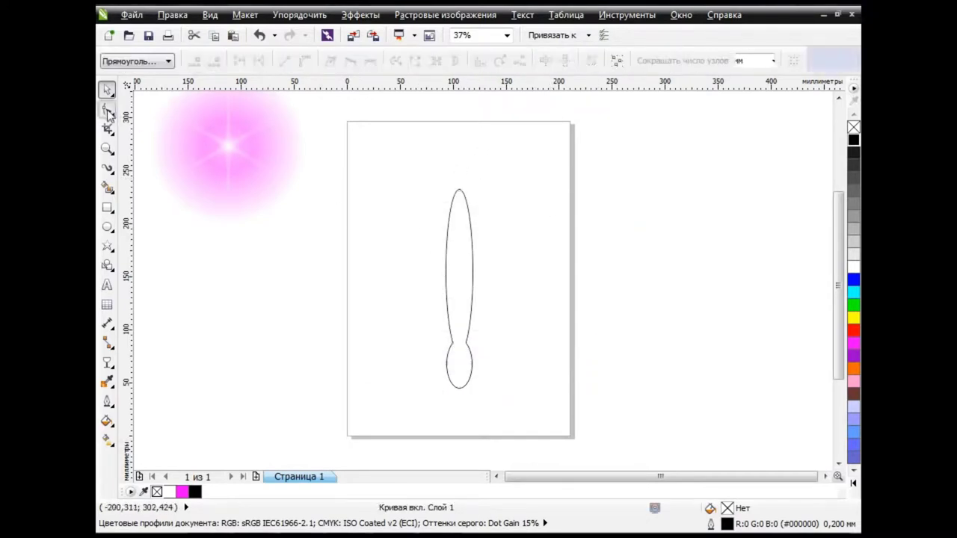
left_click_drag(426, 316, 514, 354)
left_click(350, 60)
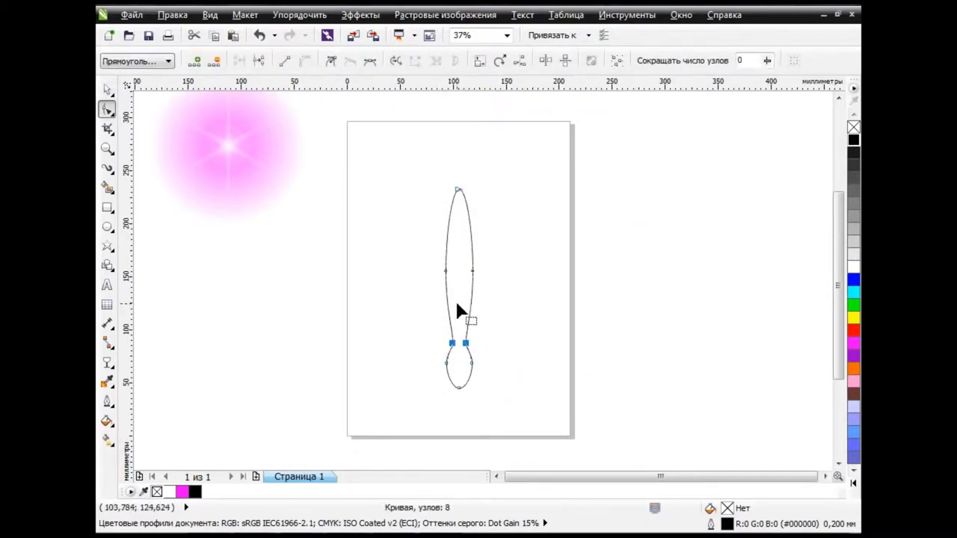
mouse_move(473, 272)
left_mouse_down()
mouse_move(473, 293)
mouse_move(446, 293)
left_mouse_up()
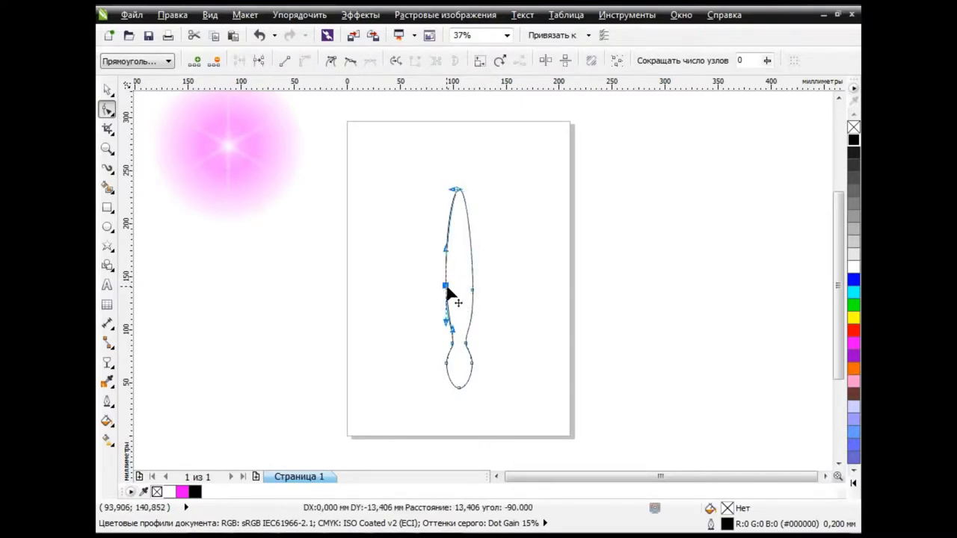
left_click(457, 192)
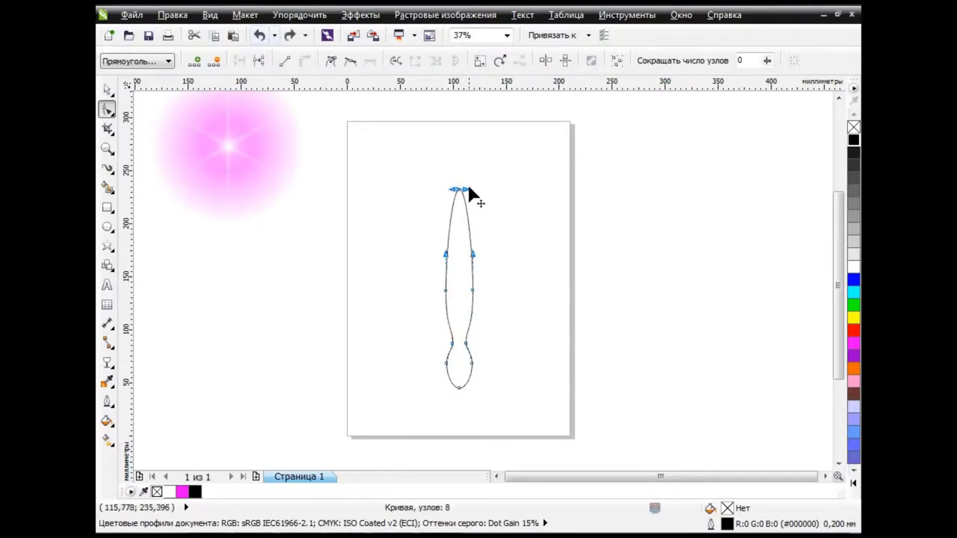
left_click_drag(470, 190, 479, 190)
key("space")
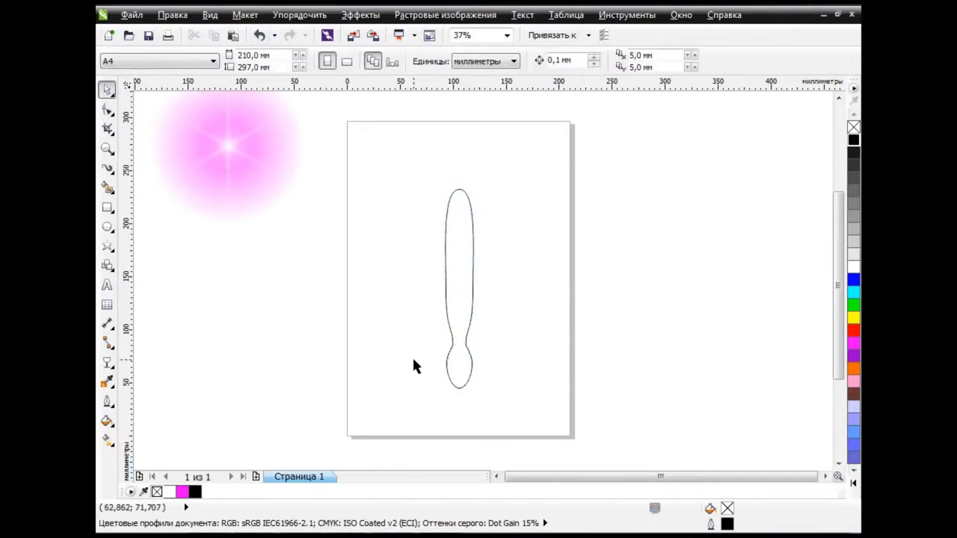
left_click(107, 109)
mouse_move(465, 343)
left_mouse_down()
mouse_move(469, 352)
mouse_move(447, 343)
left_mouse_up()
key("space")
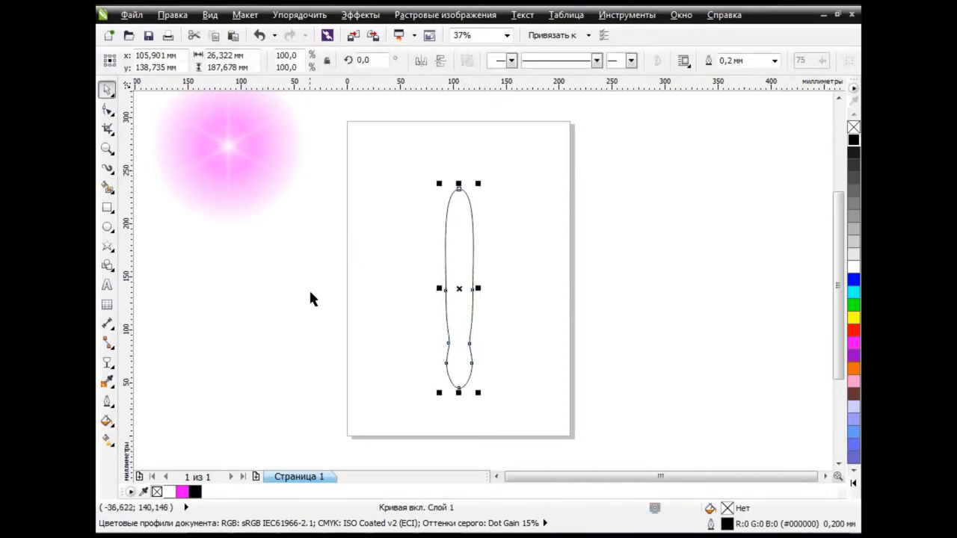
left_click(309, 289)
Draw a small ellipse at the wand's base, convert it to curves, and reshape it into a cup-shaped cap
left_click(107, 226)
left_click_drag(447, 374, 471, 394)
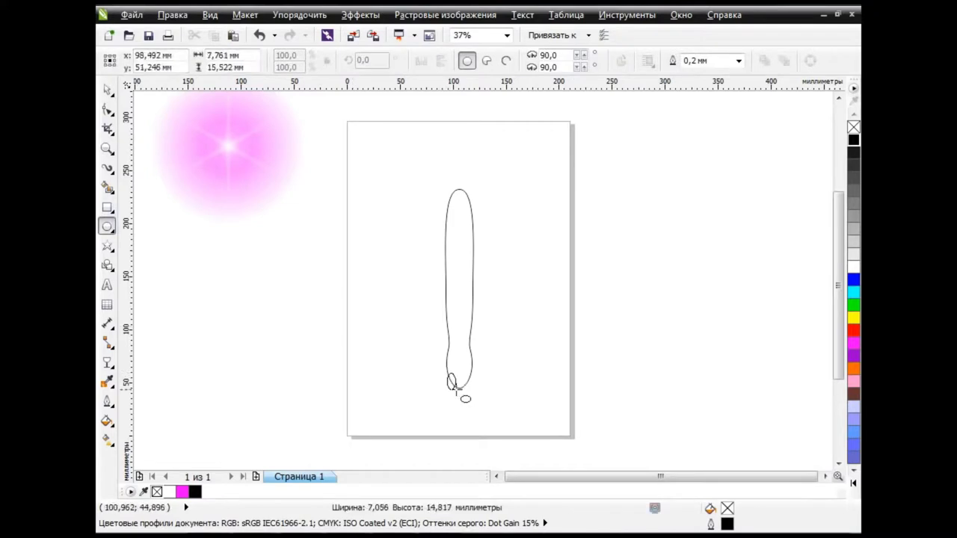
scroll(422, 400, "up", 3)
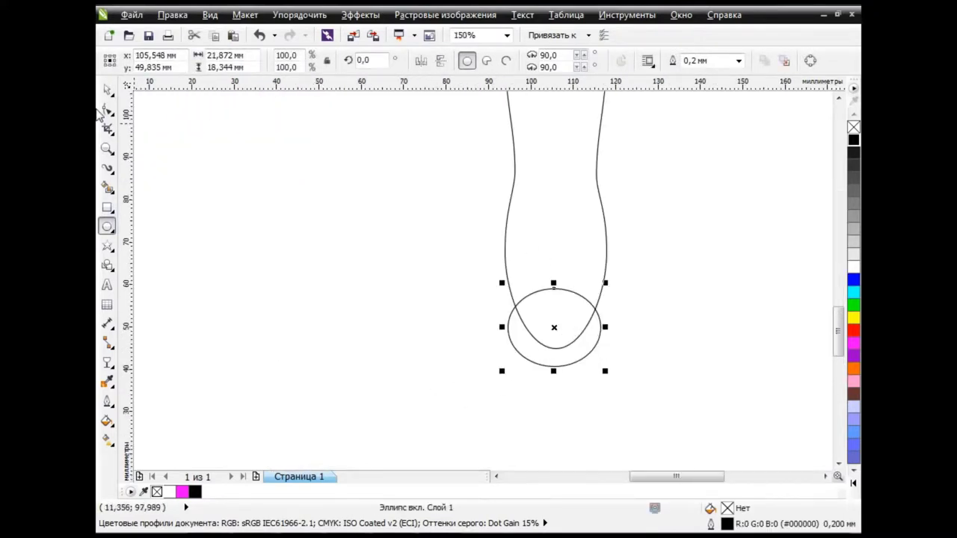
key("F10")
key("ctrl+q")
mouse_move(554, 290)
left_mouse_down()
mouse_move(555, 336)
mouse_move(521, 327)
mouse_move(515, 312)
left_mouse_up()
left_click_drag(598, 325, 594, 312)
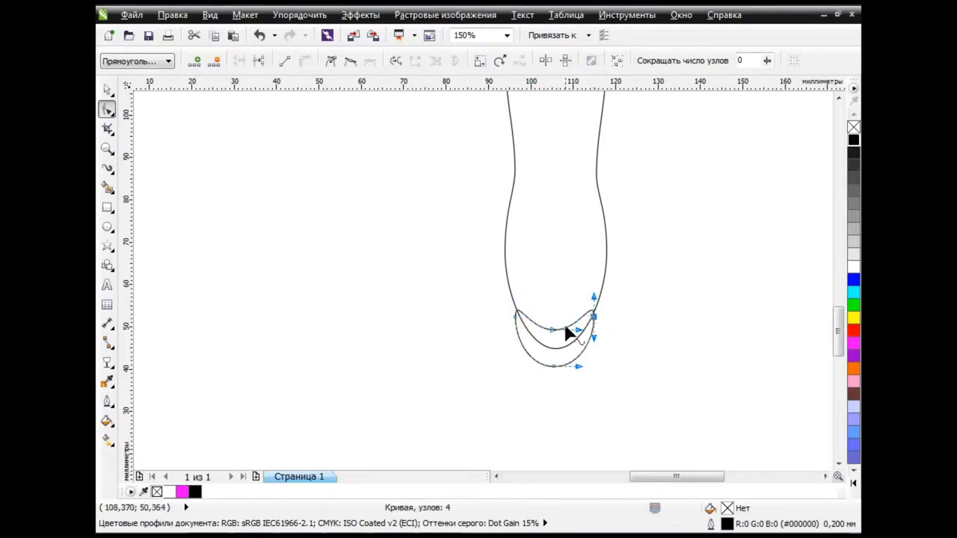
left_click_drag(557, 365, 556, 367)
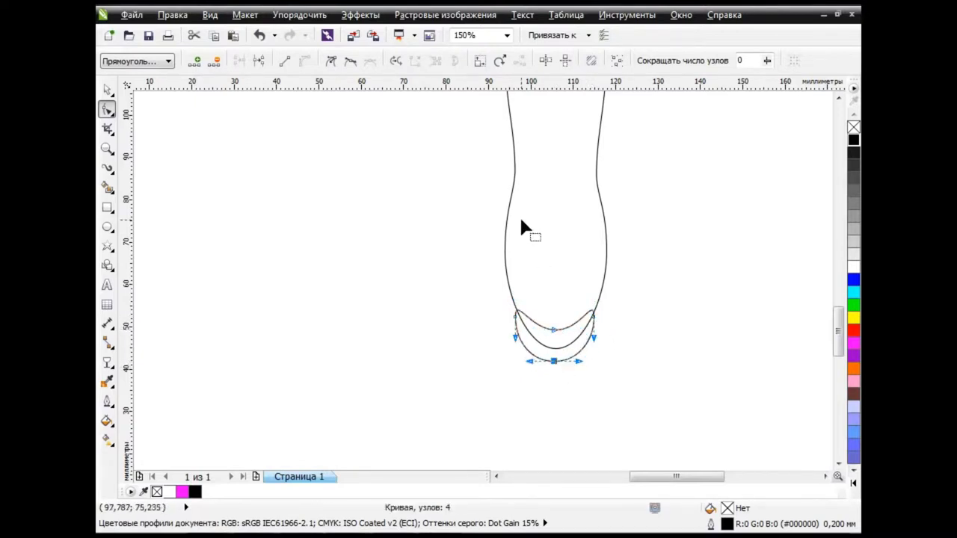
scroll(518, 215, "down", 4)
scroll(531, 240, "up", 2)
scroll(537, 269, "up", 2)
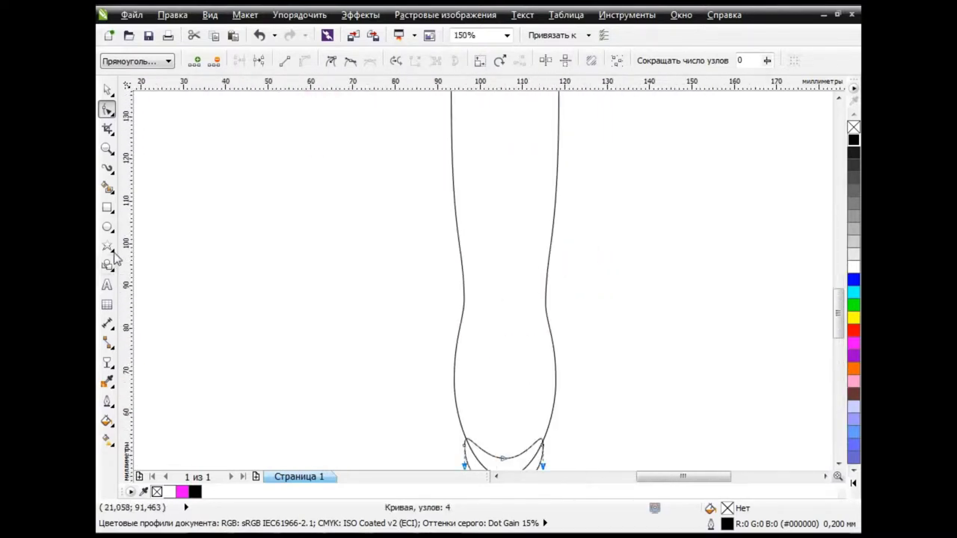
Draw an ellipse across the wand's neck and bend its top edge upward into a curved band
key("F7")
left_click_drag(455, 296, 553, 324)
key("F10")
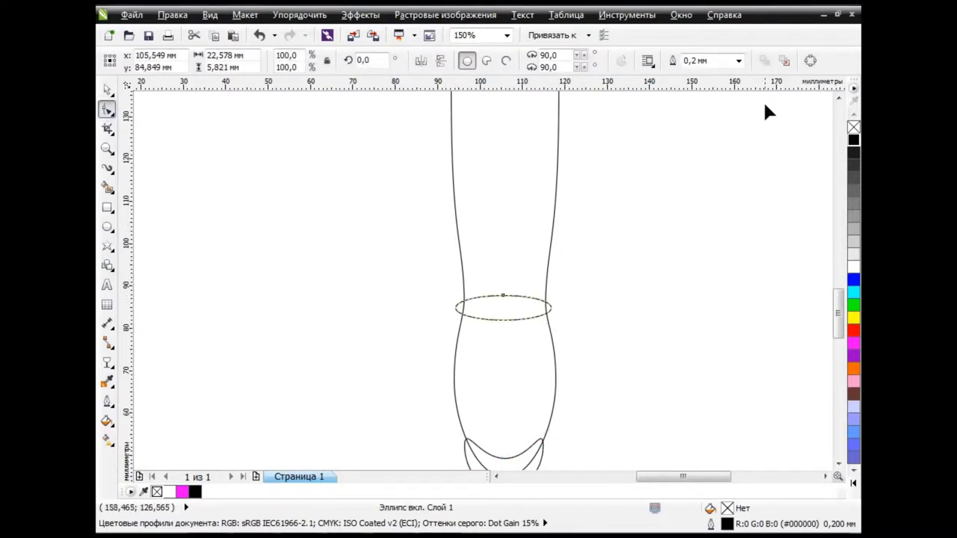
left_click(810, 61)
mouse_move(505, 297)
left_mouse_down()
mouse_move(502, 283)
mouse_move(503, 315)
mouse_move(459, 308)
left_mouse_up()
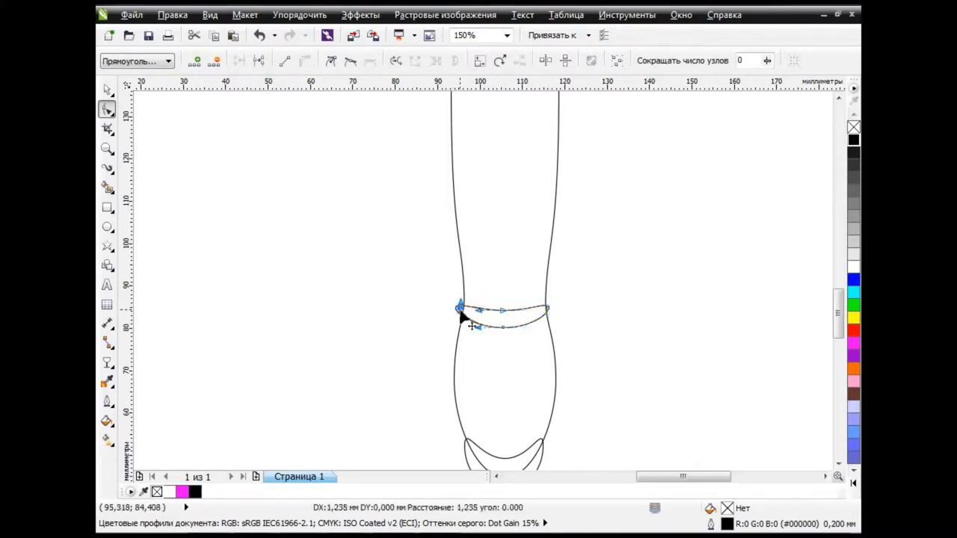
key("space")
left_click(312, 221)
left_click_drag(838, 313, 837, 219)
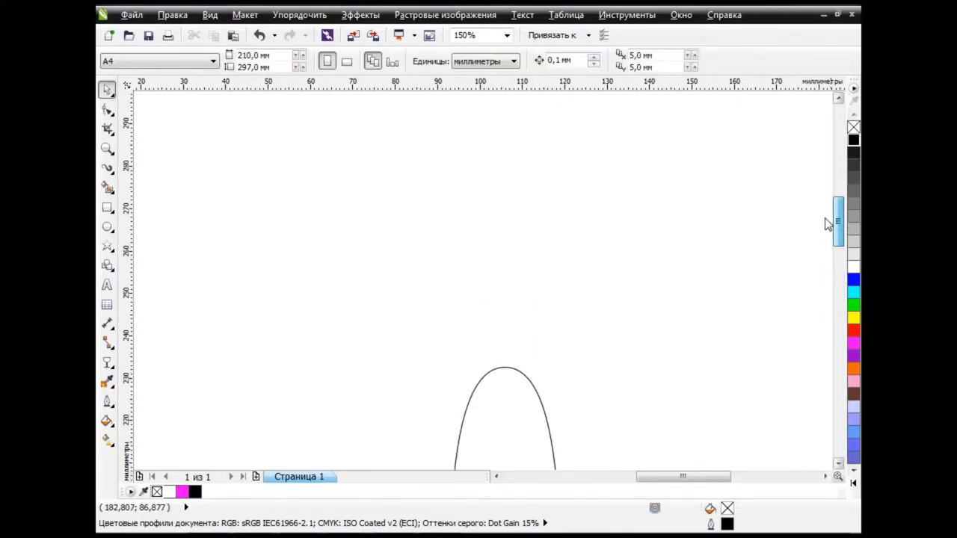
Draw a circle above the wand's top, an overlapping copy above it, and a covering rectangle
key("F7")
left_click_drag(445, 245, 553, 353)
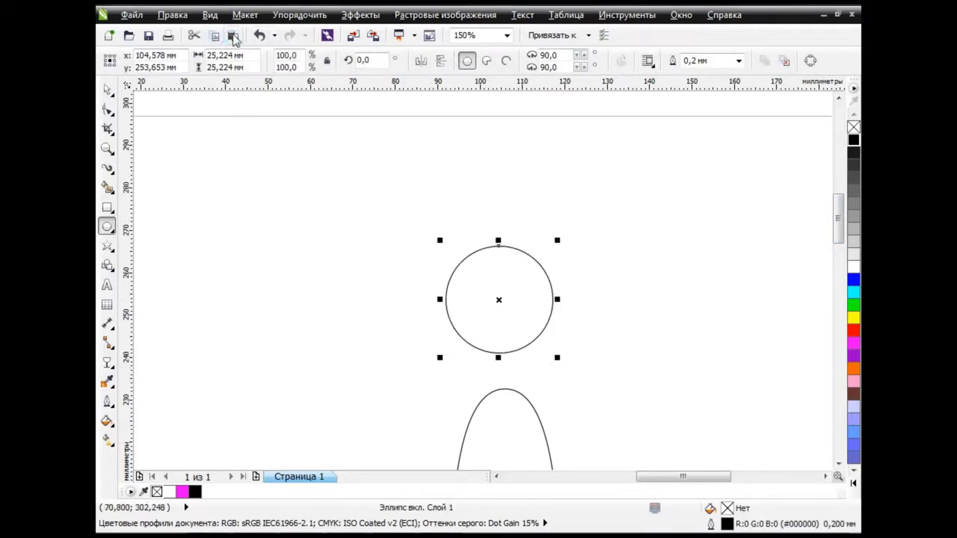
left_click_drag(498, 299, 499, 226)
key("F6")
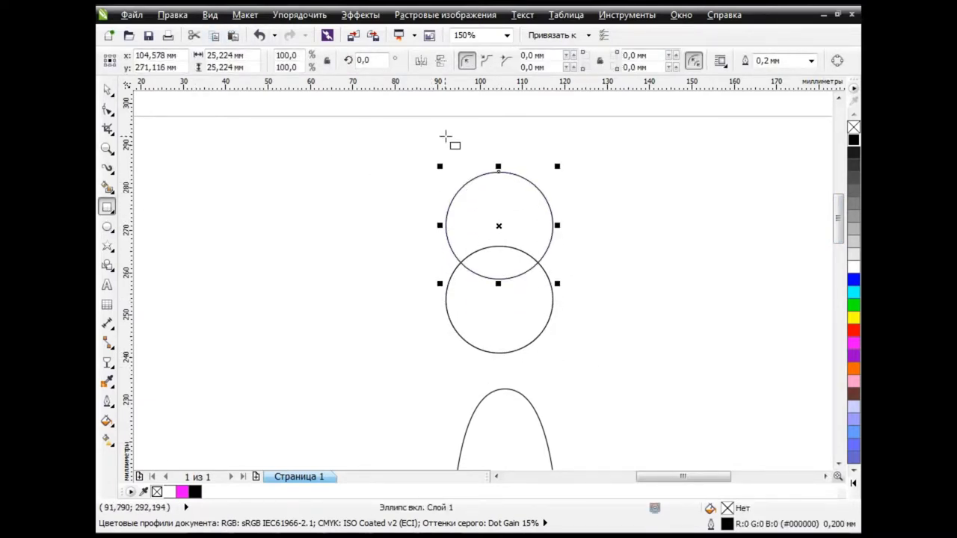
left_click_drag(428, 137, 590, 223)
Weld the two circles and Smart Fill the area below the rectangle yellow
key("shift+s")
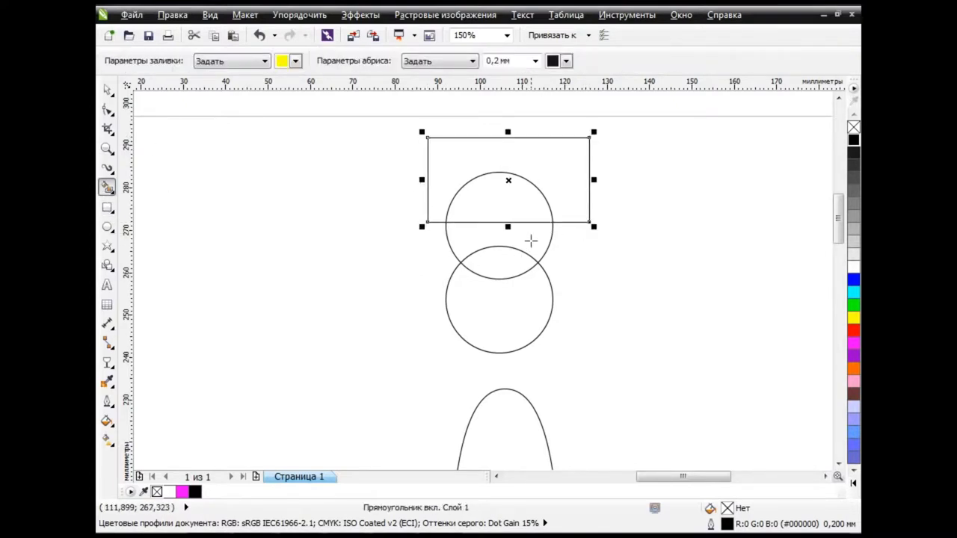
key("space")
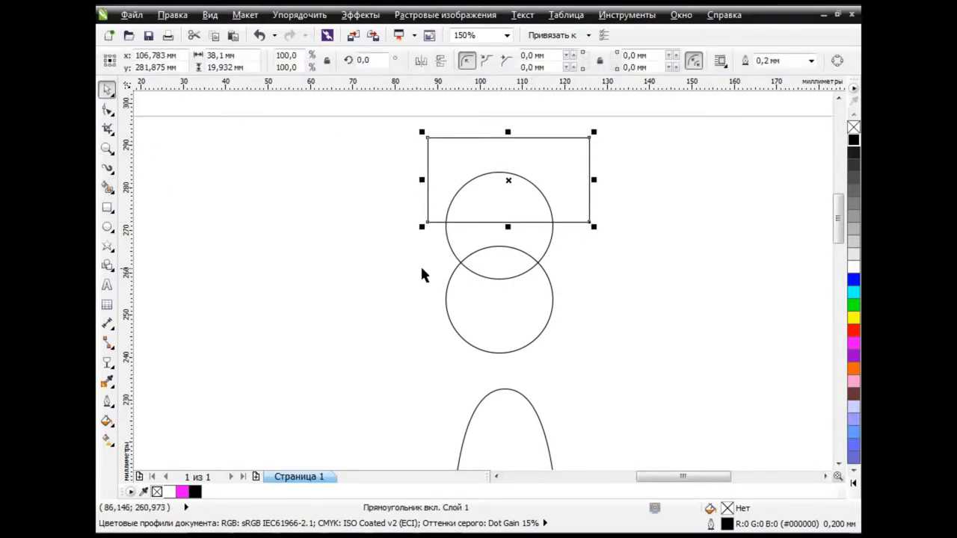
left_click(530, 269)
left_click(538, 314, "shift")
left_click(557, 61)
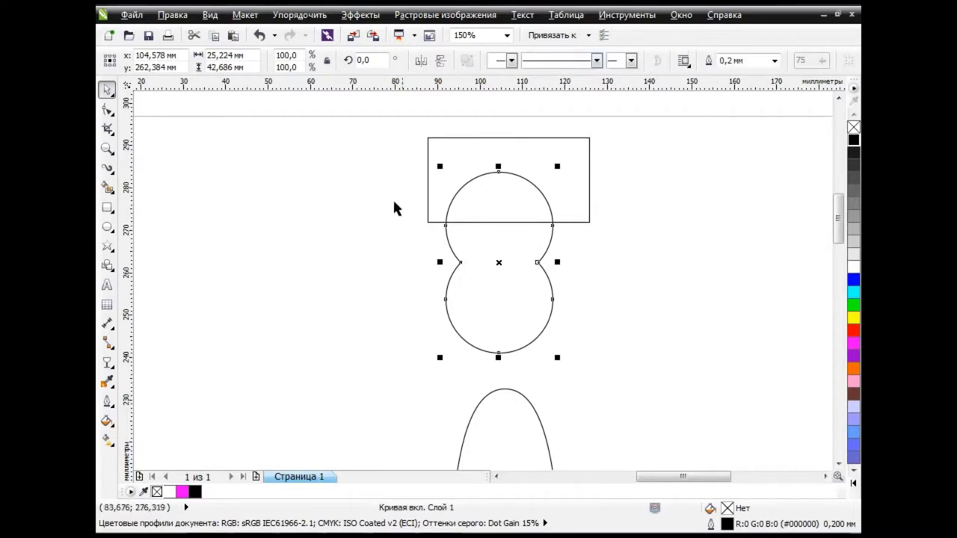
left_click(107, 187)
left_click(534, 284)
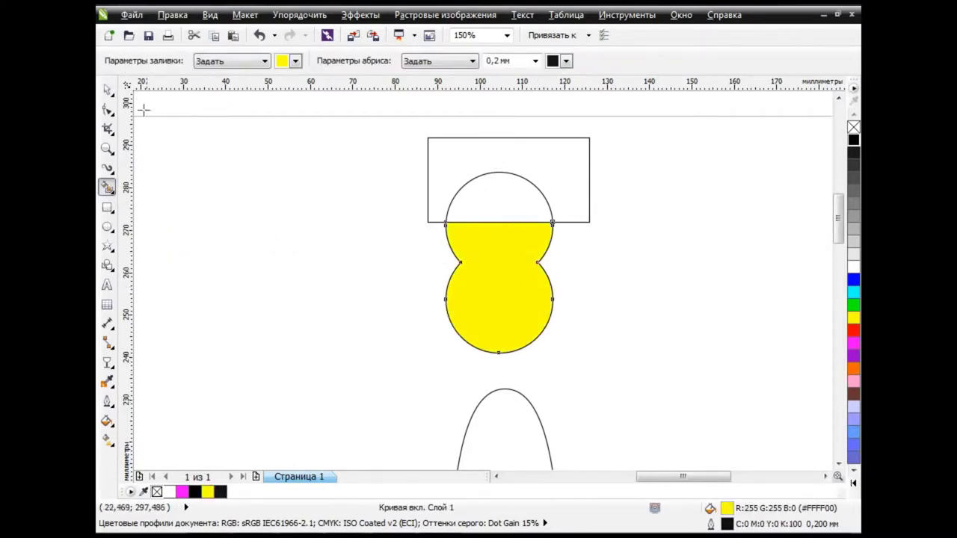
Lower the yellow double-circle shape onto the wand's rounded top
key("space")
scroll(573, 183, "down", 1)
left_click_drag(508, 299, 519, 376)
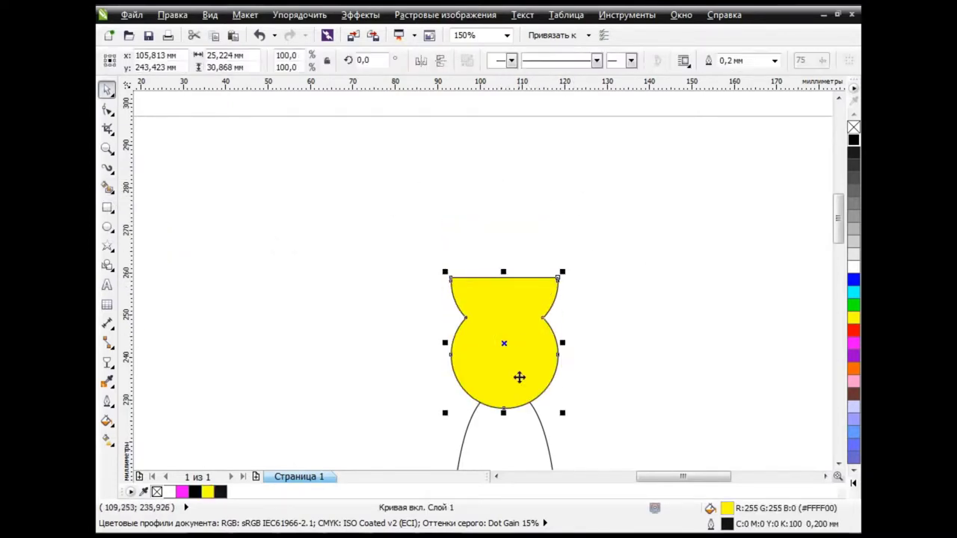
scroll(521, 419, "down", 2)
scroll(522, 442, "up", 3)
left_click_drag(496, 175, 497, 267)
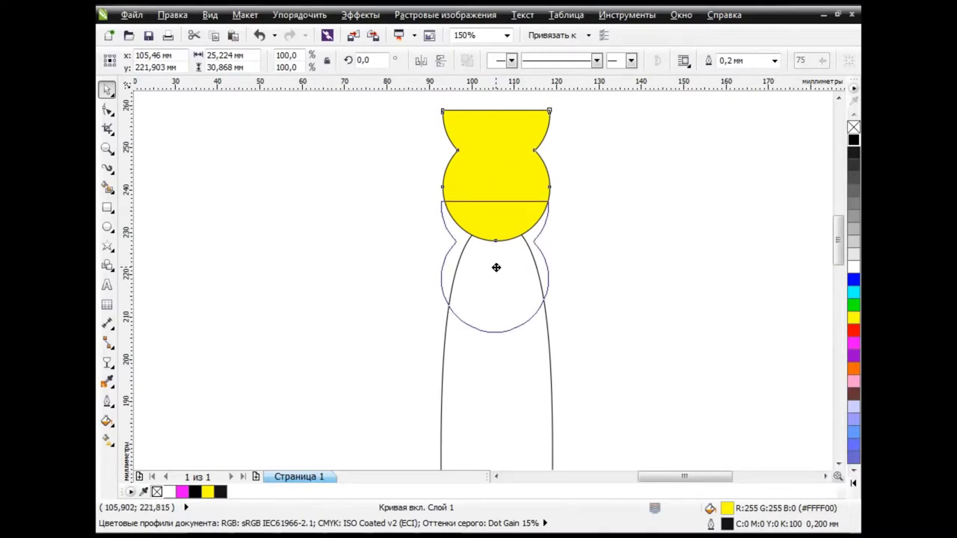
left_click(521, 330)
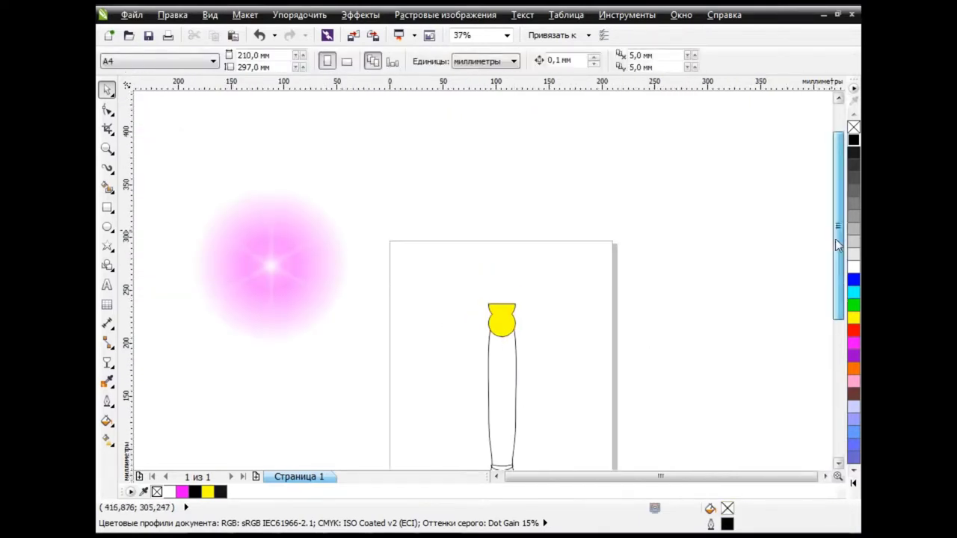
Bend the yellow cap's top edge into a concave curve with the Shape tool
mouse_move(838, 240)
left_mouse_down()
mouse_move(833, 277)
mouse_move(824, 216)
left_mouse_up()
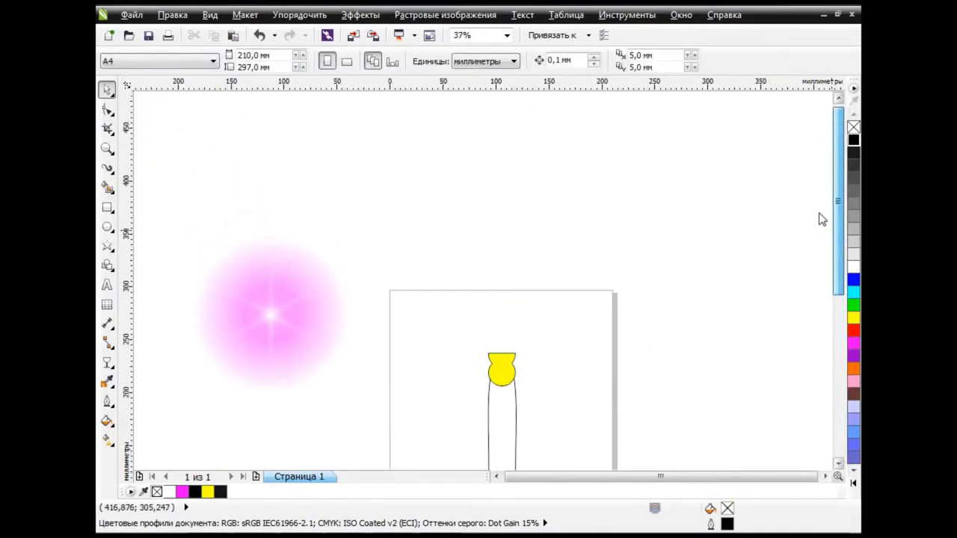
left_click(500, 374)
scroll(499, 374, "up", 4)
left_click(107, 109)
left_click_drag(387, 301, 557, 355)
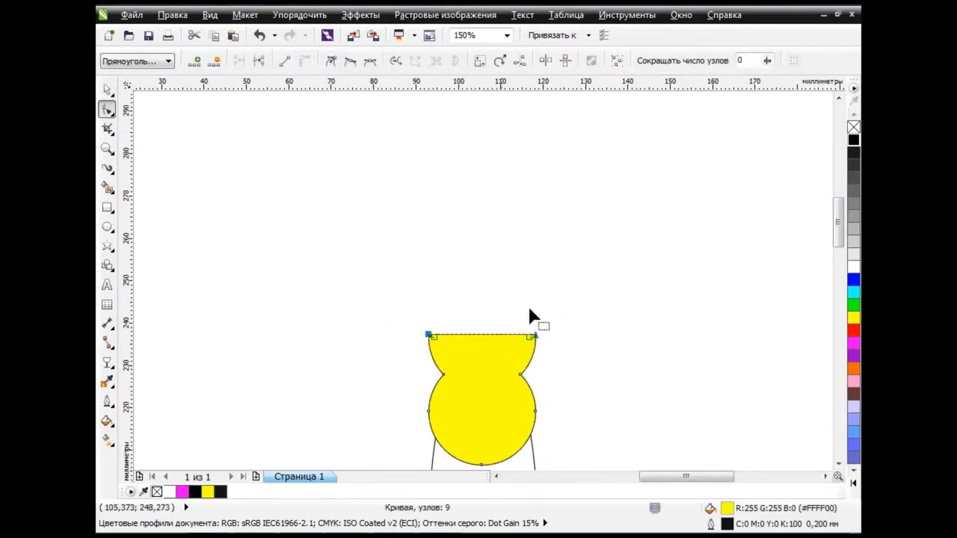
left_click_drag(486, 336, 485, 347)
scroll(514, 288, "down", 1)
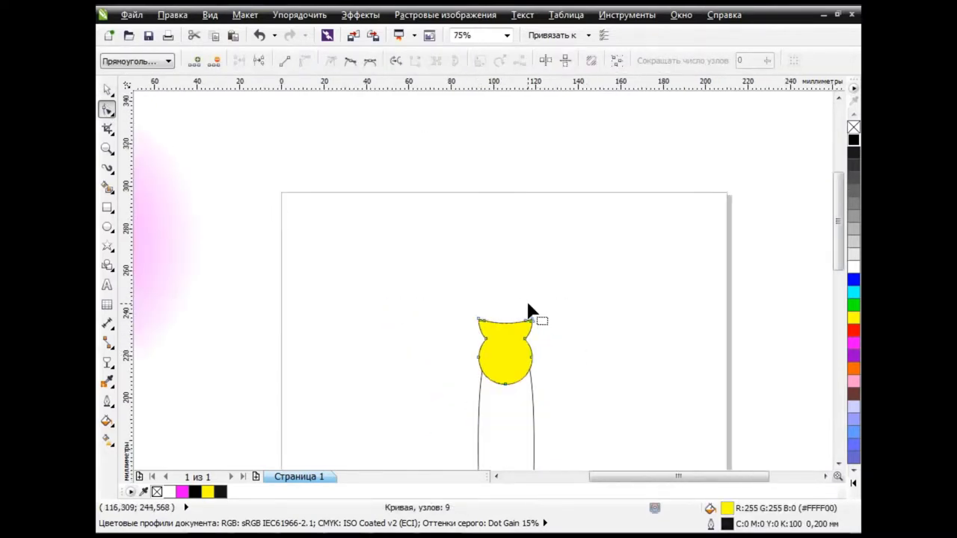
scroll(598, 262, "up", 3)
scroll(650, 258, "down", 1)
left_click(826, 477)
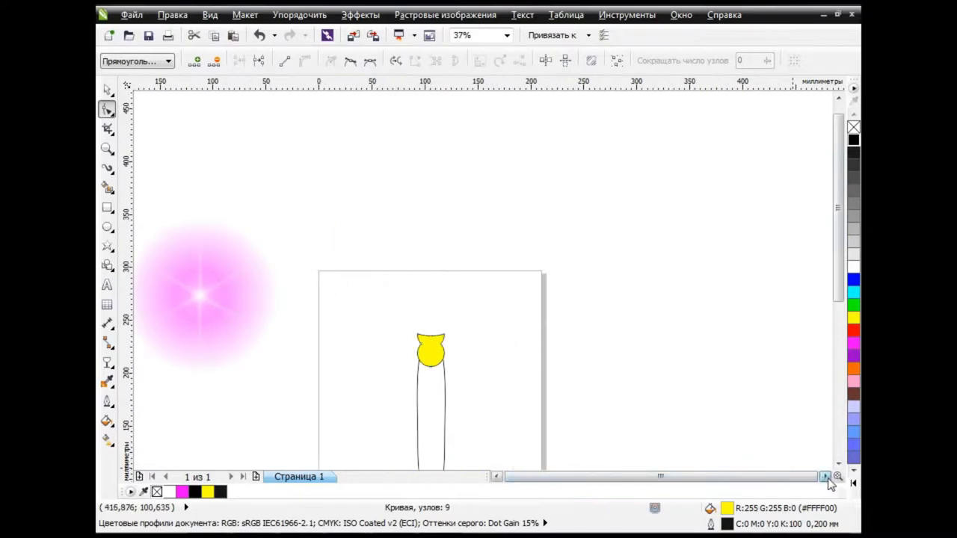
Draw a tall thin rectangle rising from the cap and stretch it much taller
left_click(107, 209)
left_click_drag(410, 92, 428, 351)
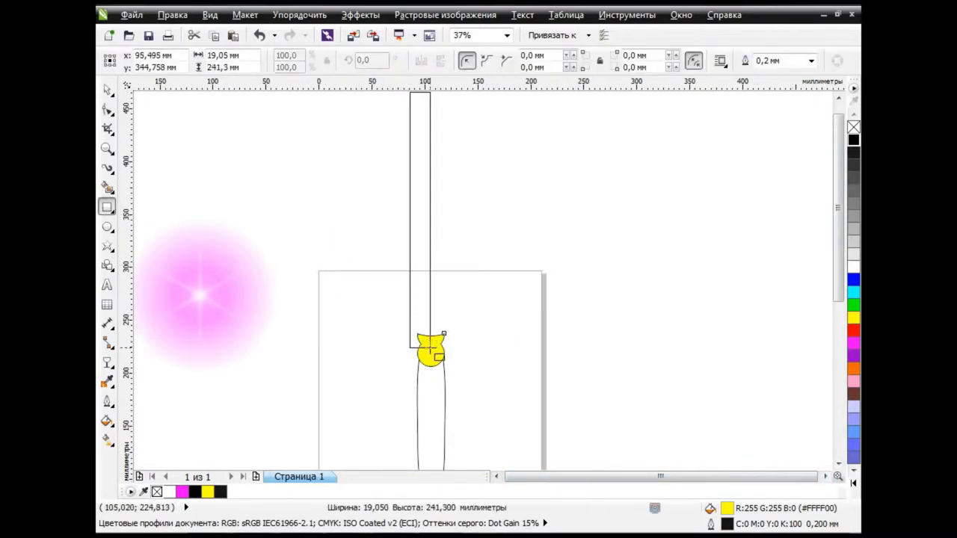
scroll(557, 286, "down", 1)
left_click_drag(489, 176, 487, 117)
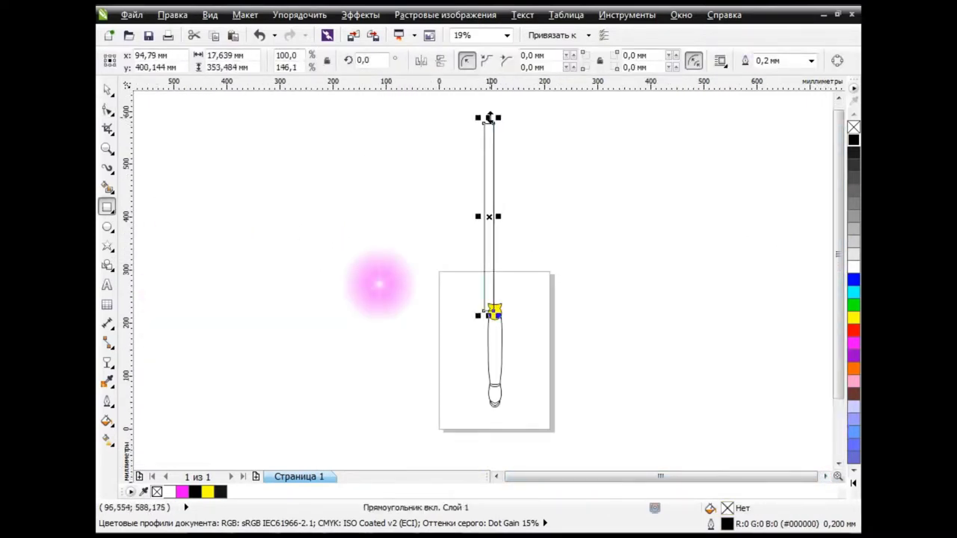
scroll(478, 105, "up", 1)
scroll(520, 144, "up", 2)
Convert the rectangle to curves and taper its top inward with mirrored node moves
left_click(835, 62)
key("F10")
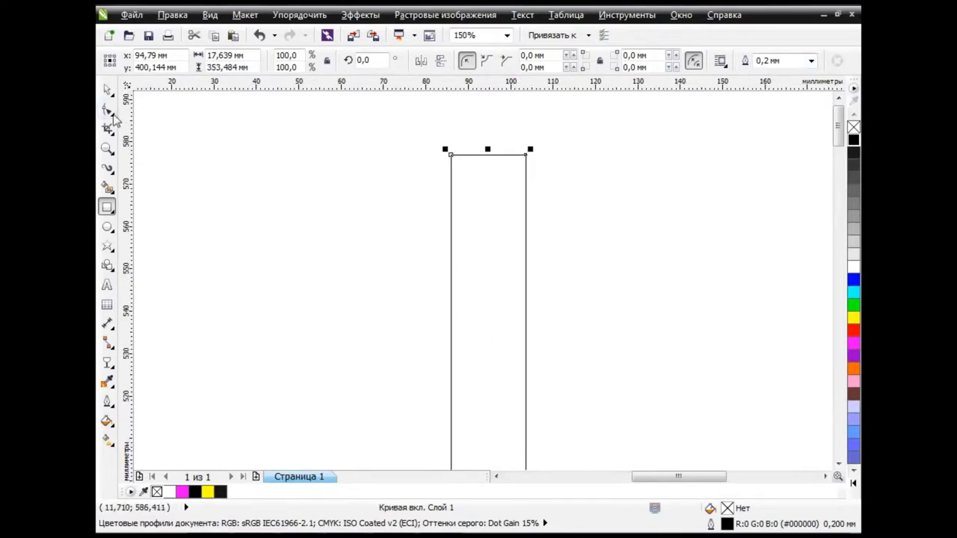
left_click(545, 60)
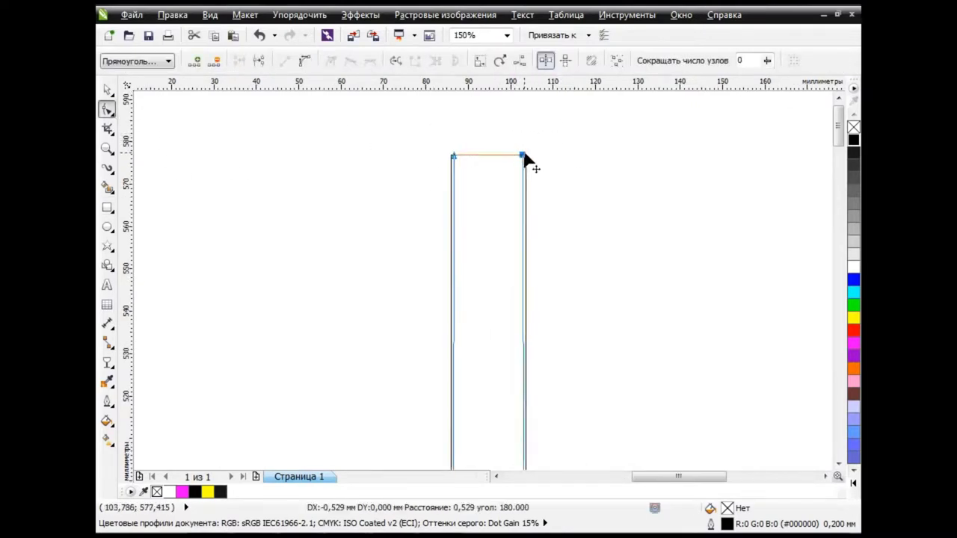
mouse_move(525, 155)
left_mouse_down()
mouse_move(473, 157)
mouse_move(501, 170)
left_mouse_up()
left_click(307, 63)
left_click(489, 164)
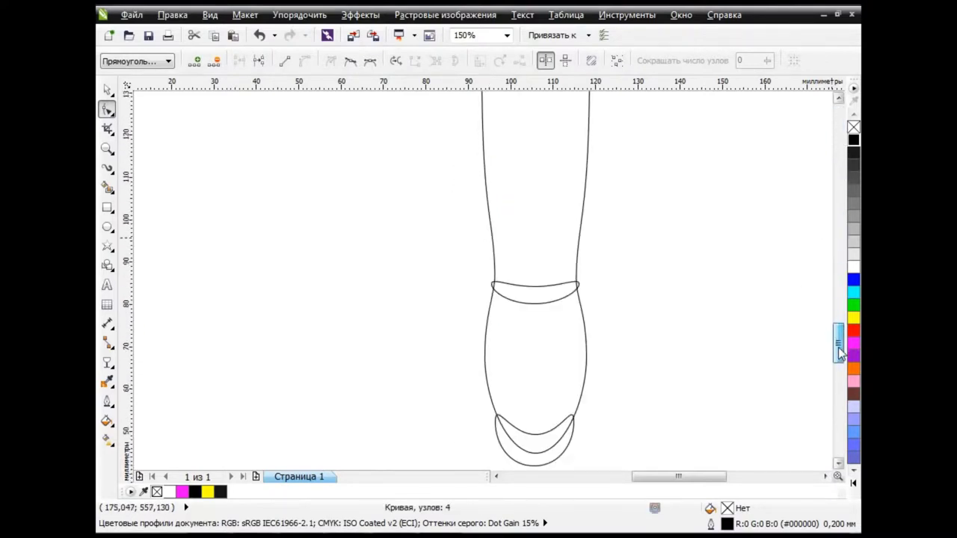
left_click_drag(839, 127, 839, 267)
Sit the tapered shaft's base on the yellow cap
left_click(105, 91)
left_click_drag(474, 314, 521, 299)
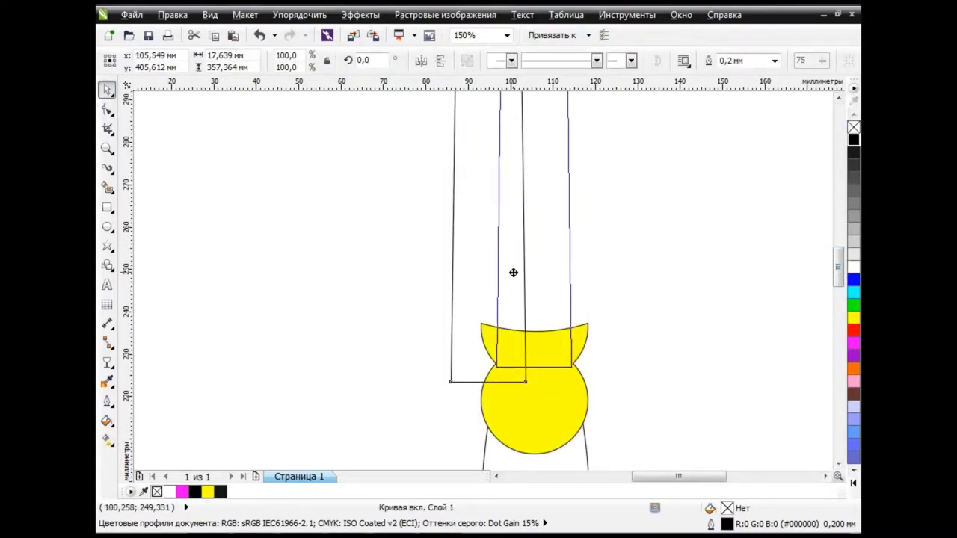
scroll(520, 299, "down", 2)
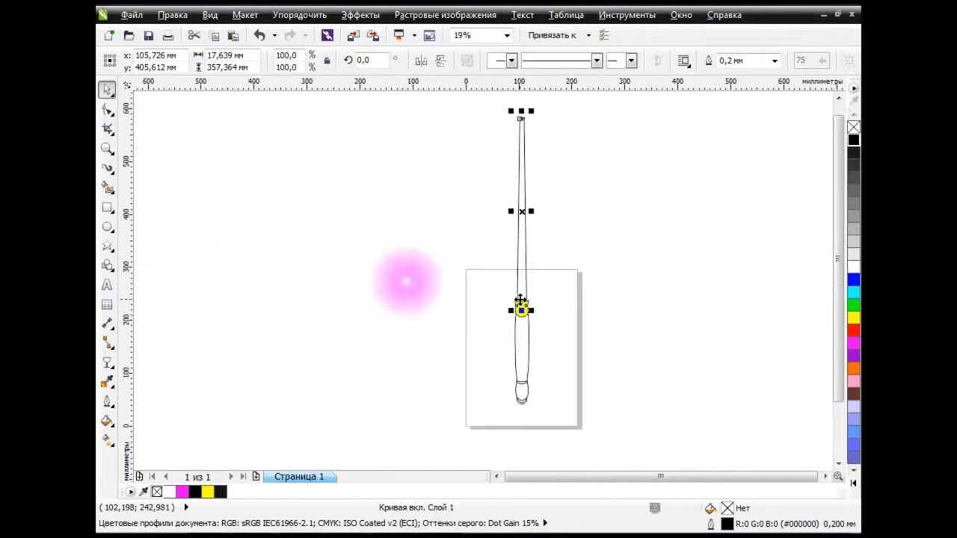
scroll(610, 322, "down", 2)
scroll(617, 320, "up", 1)
left_click(617, 320)
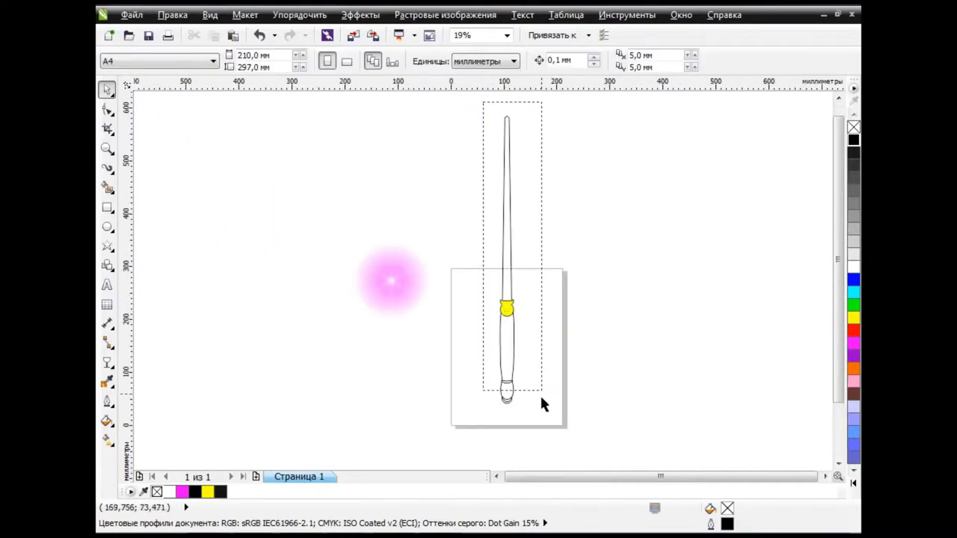
Select the whole wand and choose the Примеры 6 texture library in Texture Fill
left_click_drag(482, 102, 548, 441)
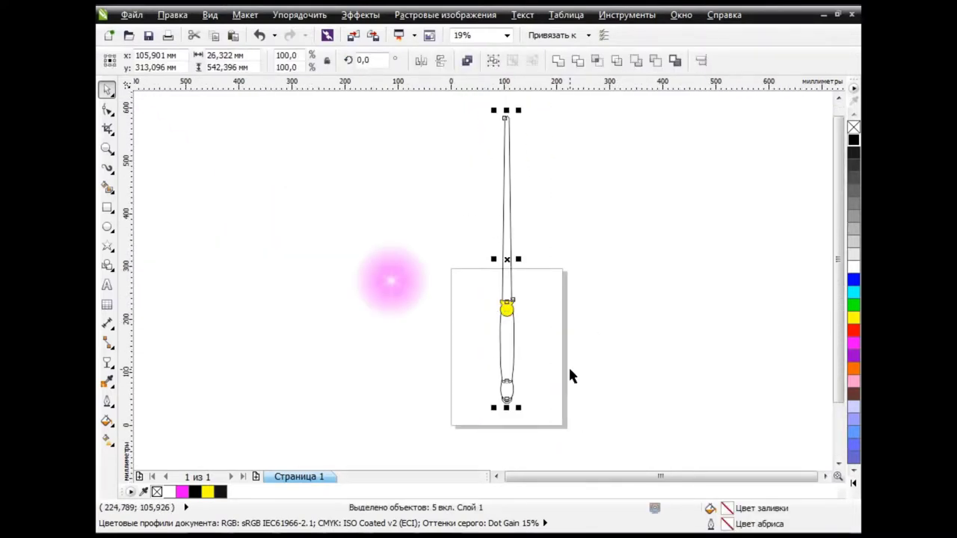
left_click(107, 421)
left_click(192, 371)
left_click(381, 151)
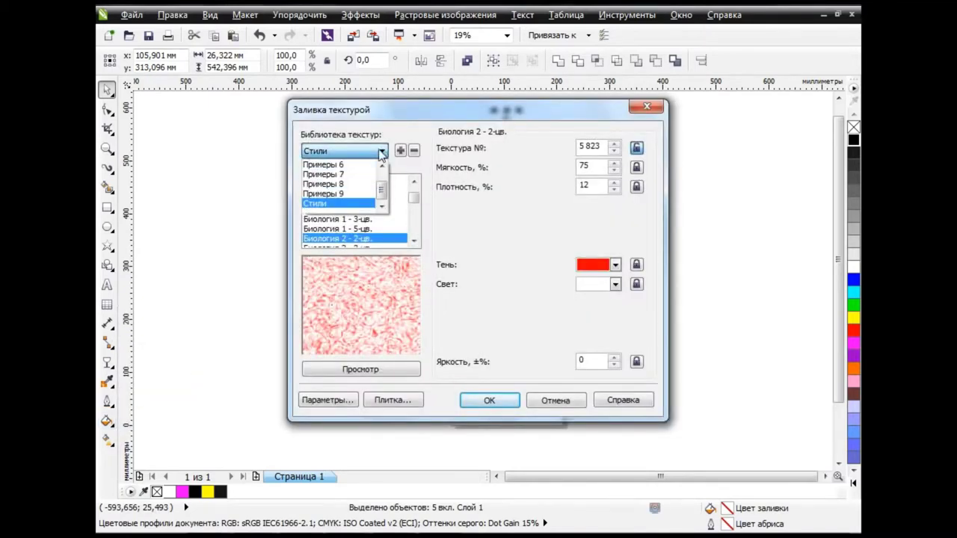
left_click(337, 200)
Try the wood texture in dark brown and orange, with a new variant and density
left_click(614, 264)
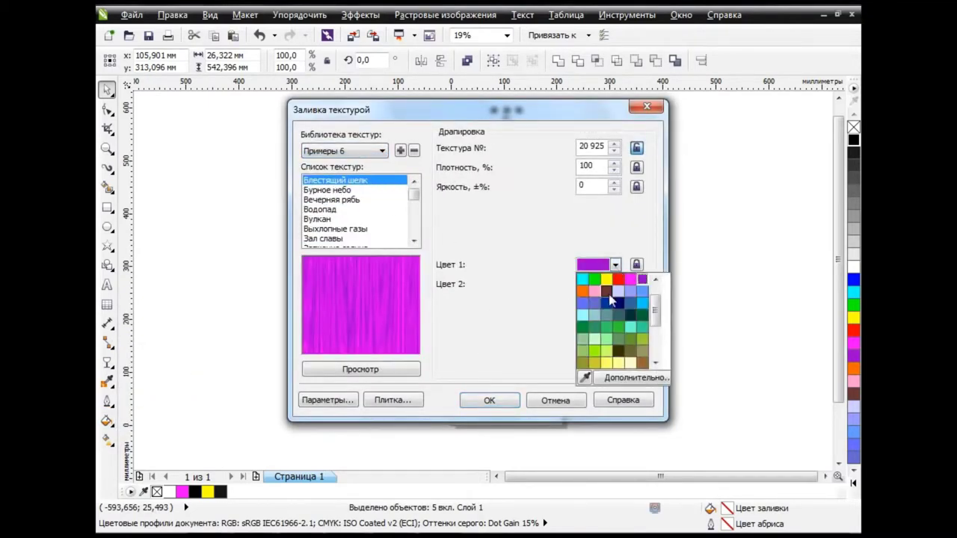
left_click(606, 291)
left_click(614, 284)
left_click(582, 310)
left_click(376, 369)
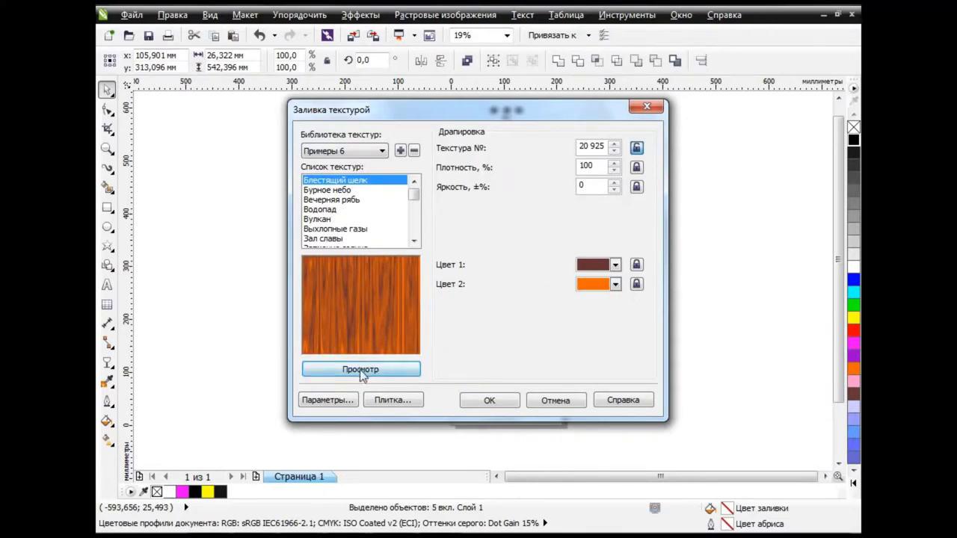
left_click(360, 369)
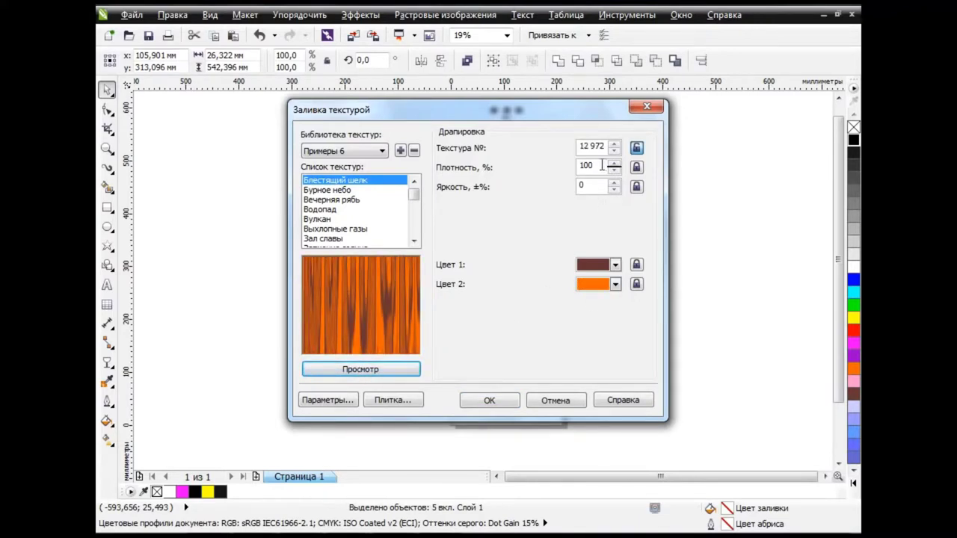
left_click_drag(602, 166, 566, 169)
type("50")
left_click(392, 366)
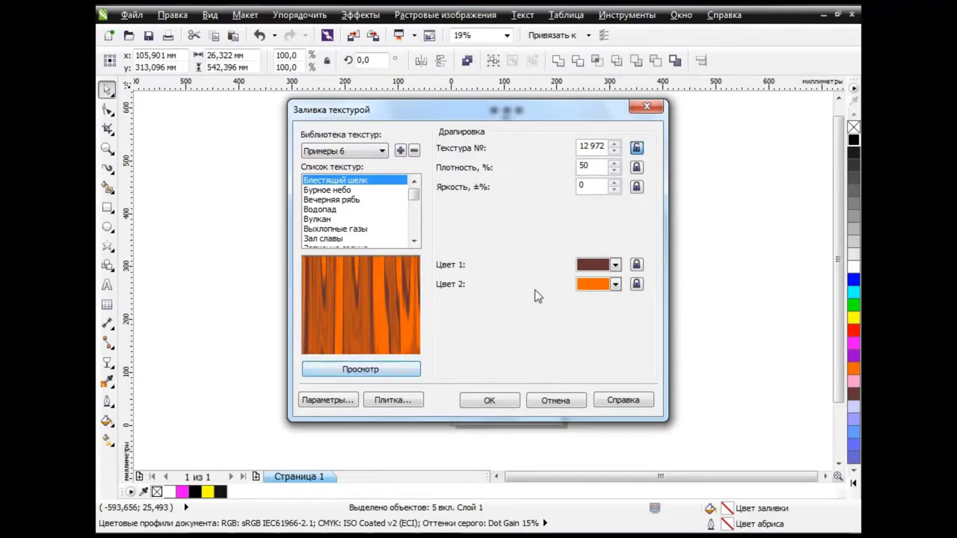
Lighten the texture's second colour and change the first to a lighter brown
left_click(615, 284)
left_click(615, 381)
left_click(381, 370)
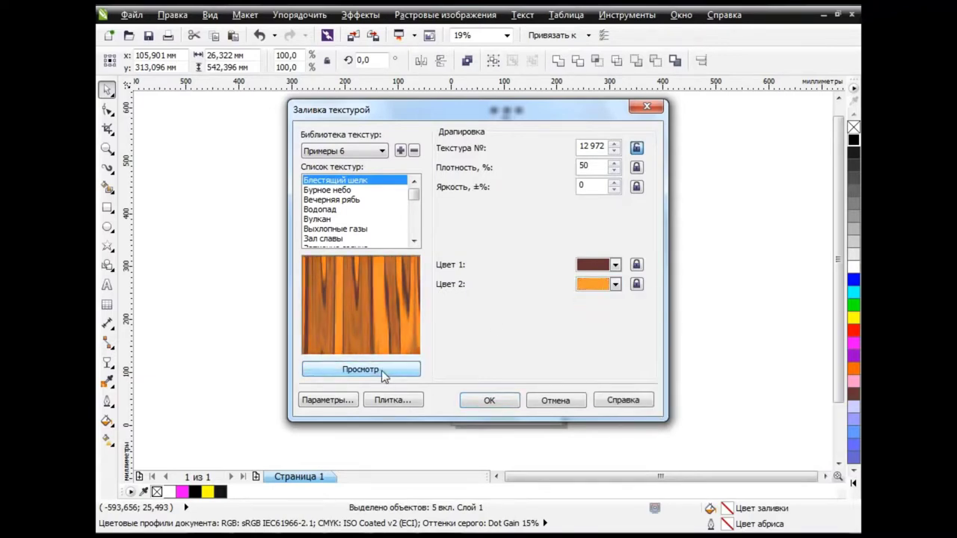
left_click(614, 284)
left_click(614, 265)
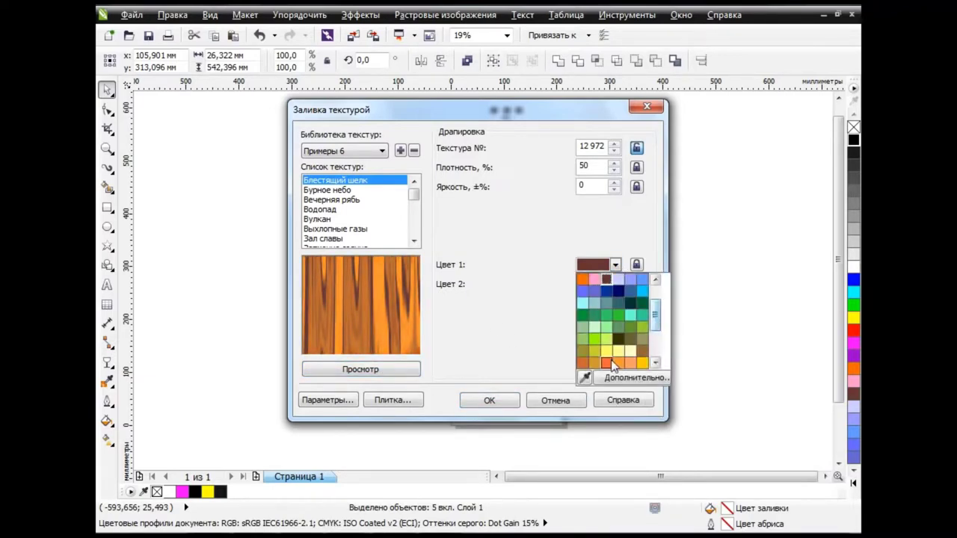
left_click(642, 351)
left_click(376, 370)
left_click(614, 265)
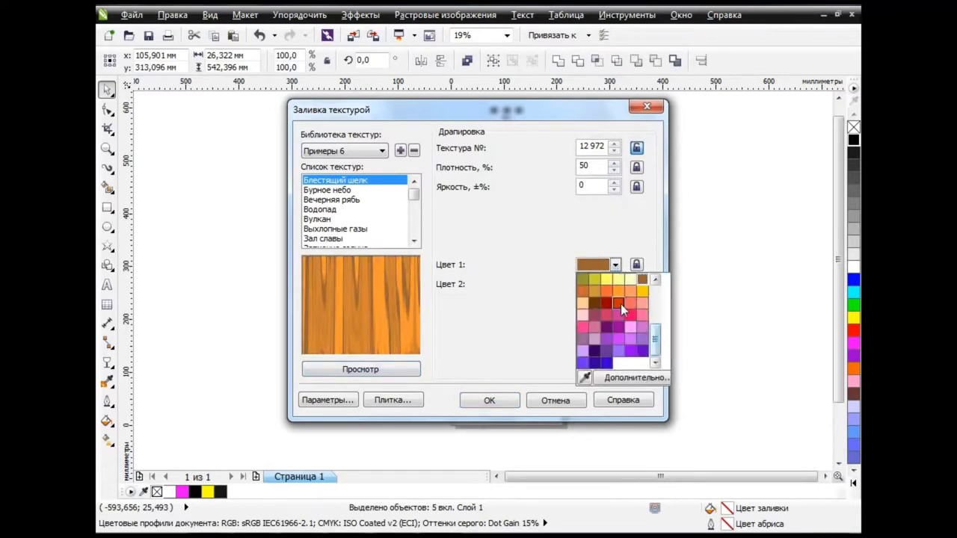
Set the texture colours to orange-red and dark red, preview, and apply
left_click(621, 304)
left_click(614, 284)
left_click(606, 322)
left_click(361, 369)
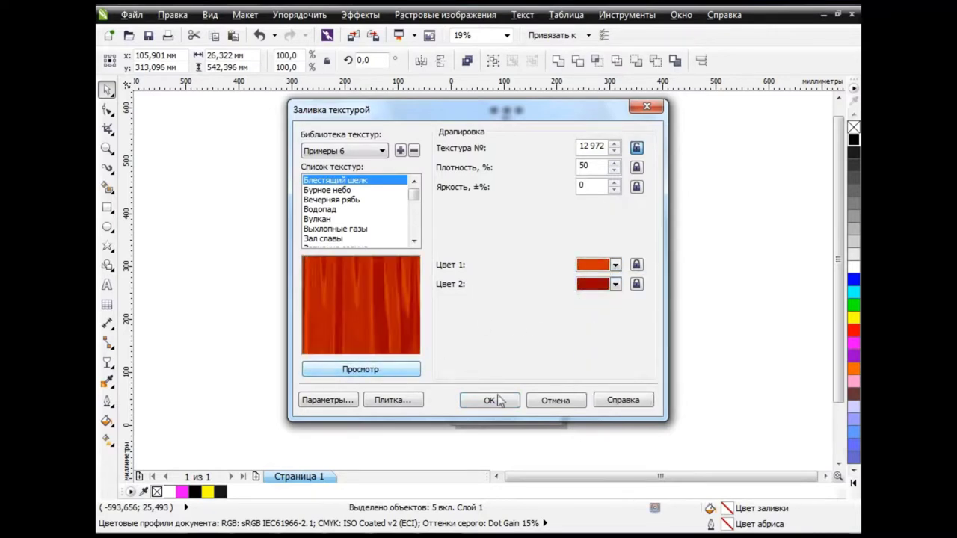
left_click(490, 400)
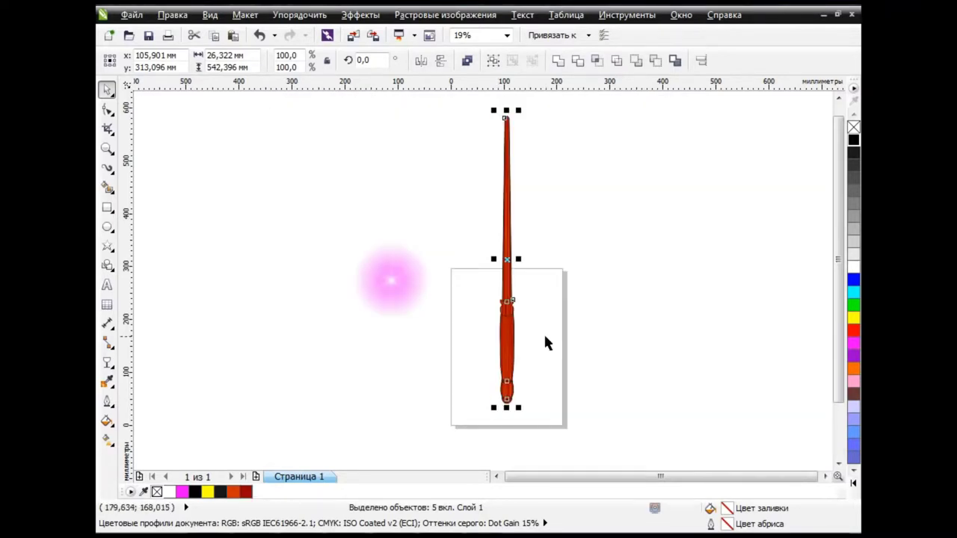
Resize the wand to about 86 mm tall and place it on the page
scroll(507, 337, "up", 5)
scroll(383, 292, "down", 3)
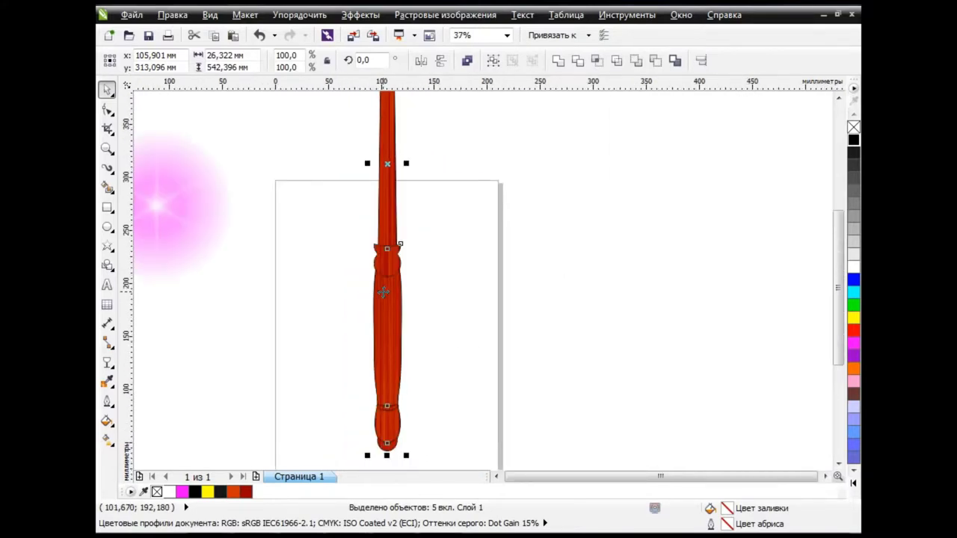
scroll(382, 292, "down", 2)
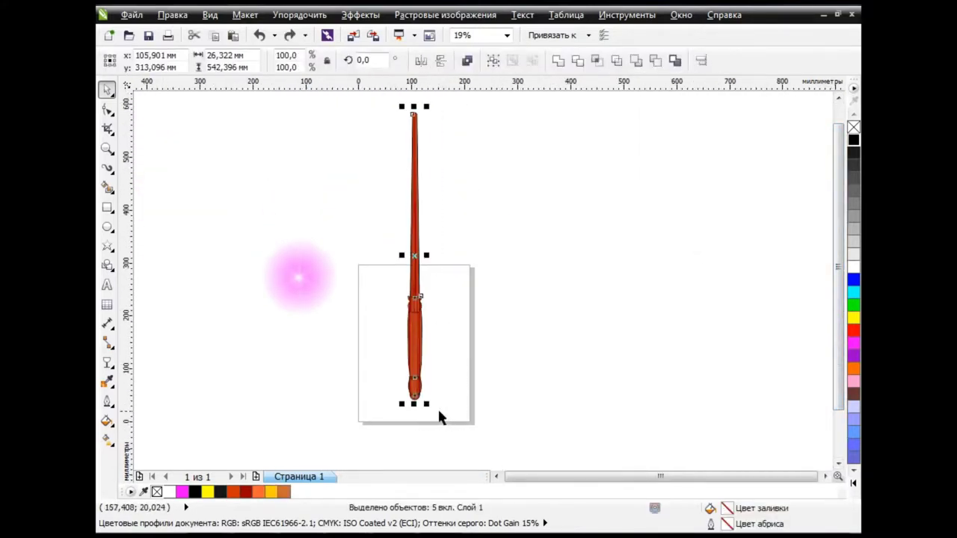
mouse_move(426, 403)
left_mouse_down()
mouse_move(408, 123)
mouse_move(410, 320)
mouse_move(429, 459)
left_mouse_up()
scroll(419, 325, "up", 4)
left_click(466, 343)
left_click(421, 331)
left_click_drag(419, 387, 342, 217)
left_click_drag(352, 292, 354, 435)
left_click(464, 343)
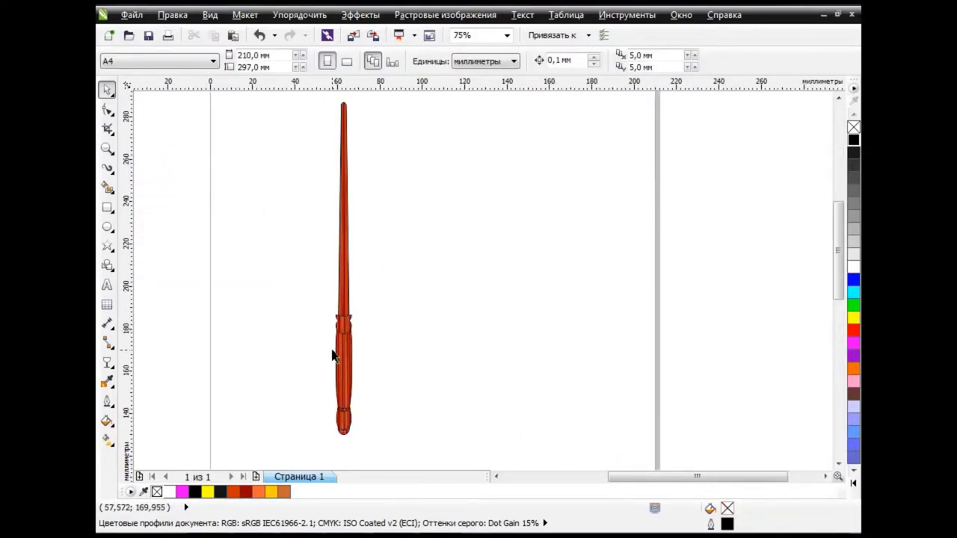
Stretch the handle's upper ring taller, to about 2.1 mm
scroll(334, 357, "up", 2)
left_click(377, 434)
right_click(395, 289)
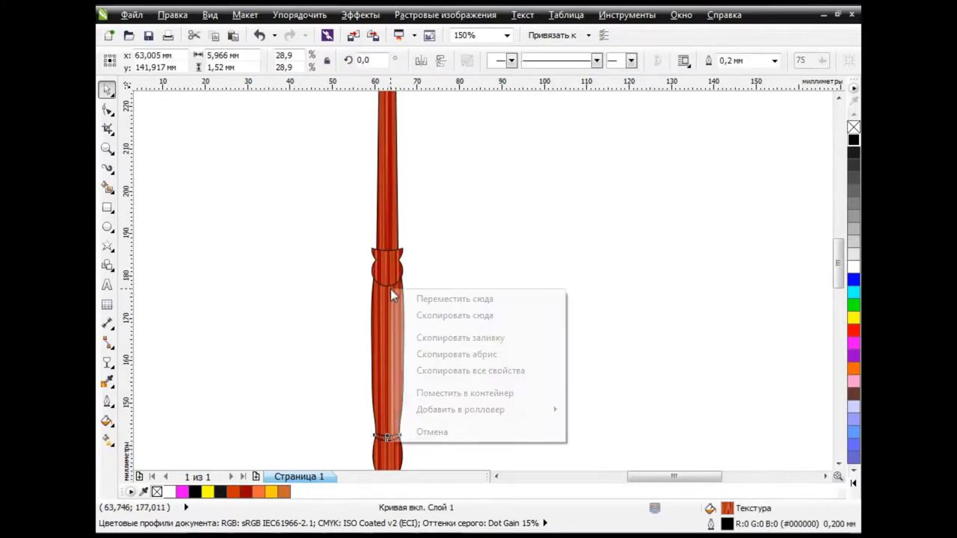
key("Escape")
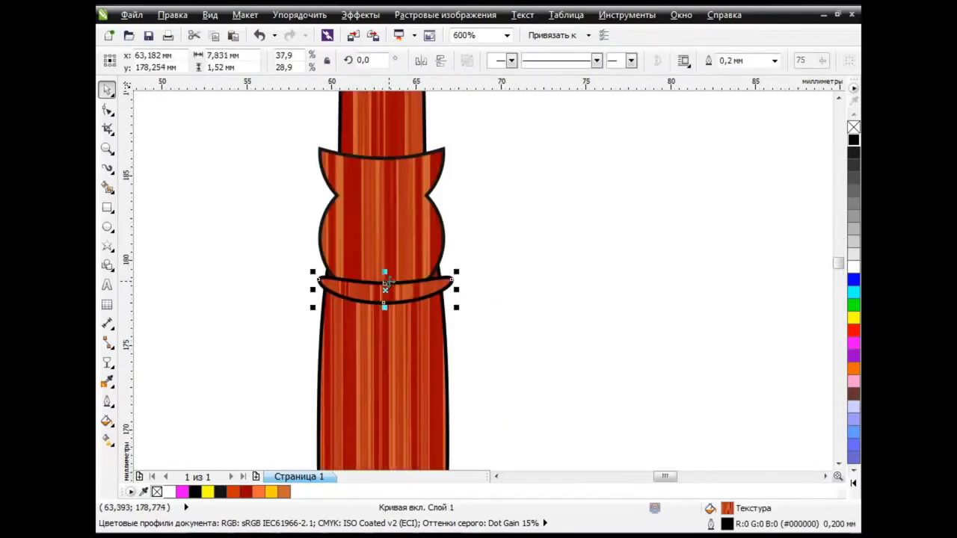
scroll(389, 285, "up", 2)
left_click(384, 274)
key("ctrl+z")
left_click(405, 301)
mouse_move(385, 273)
left_mouse_down()
mouse_move(384, 261)
mouse_move(381, 284)
left_mouse_up()
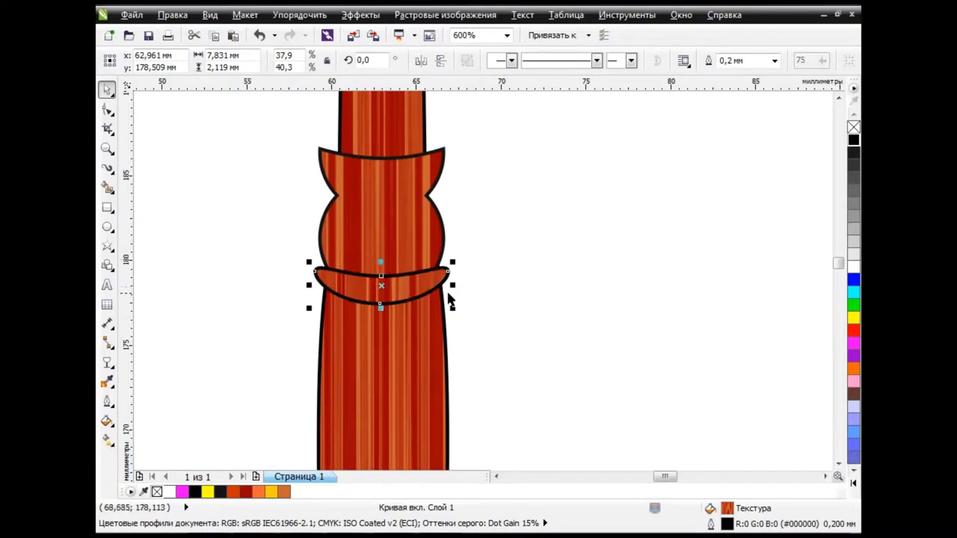
Centre the ring and the bulb above it horizontally with Align and Distribute
left_click(401, 230, "shift")
left_click(701, 61)
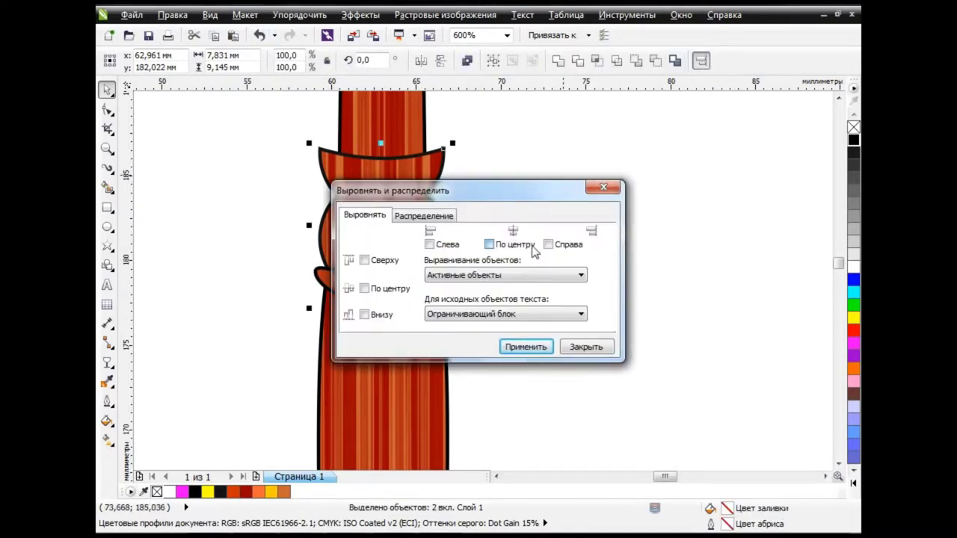
left_click(526, 347)
left_click(585, 347)
left_click(581, 279)
scroll(478, 247, "down", 2)
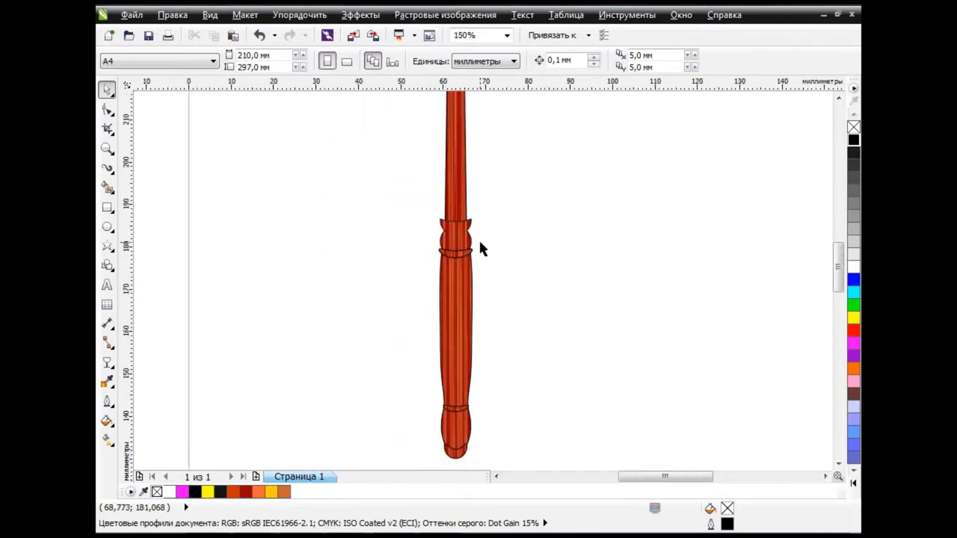
Draw a thin rectangle over the handle, convert it to curves, and pull its corner onto the ring
left_click(107, 207)
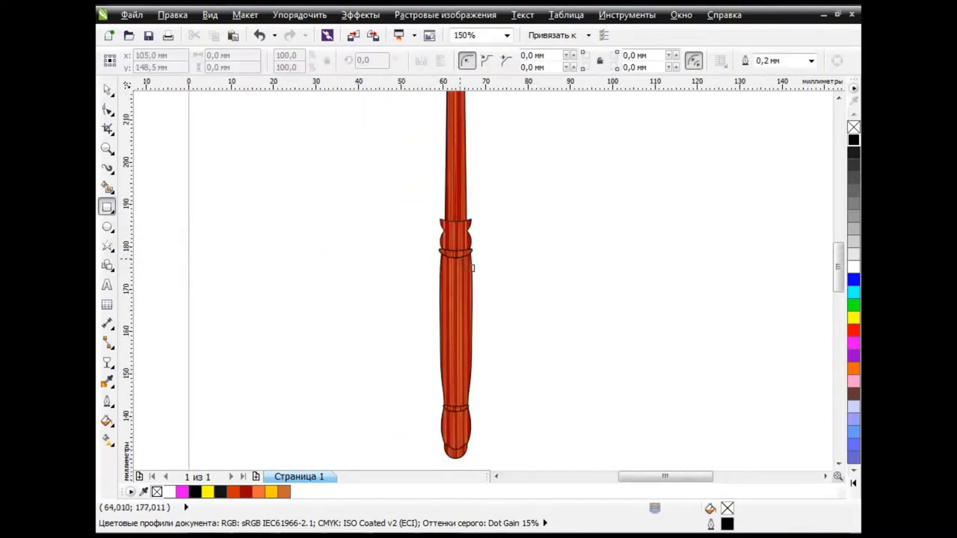
left_click_drag(458, 257, 471, 455)
scroll(458, 265, "up", 2)
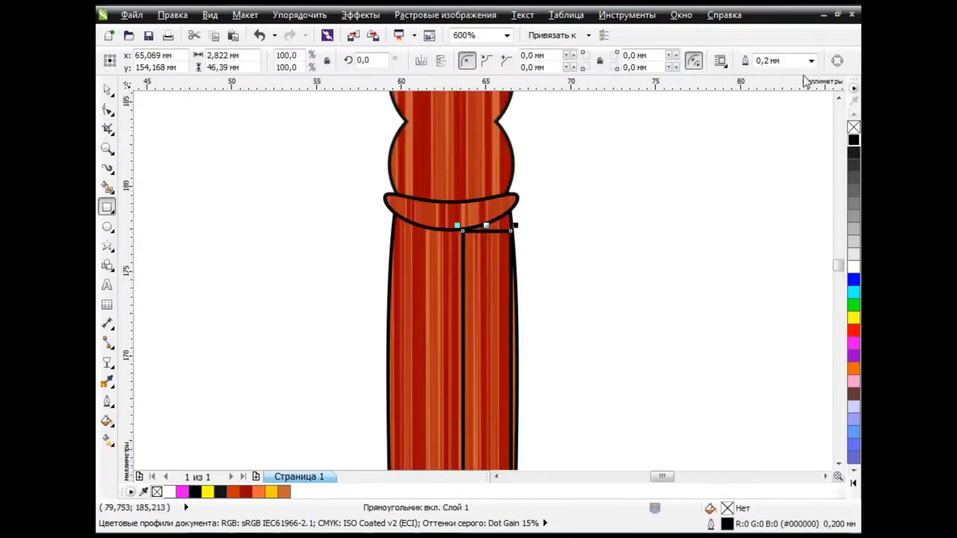
key("ctrl+q")
left_click(107, 109)
left_click_drag(513, 232, 514, 213)
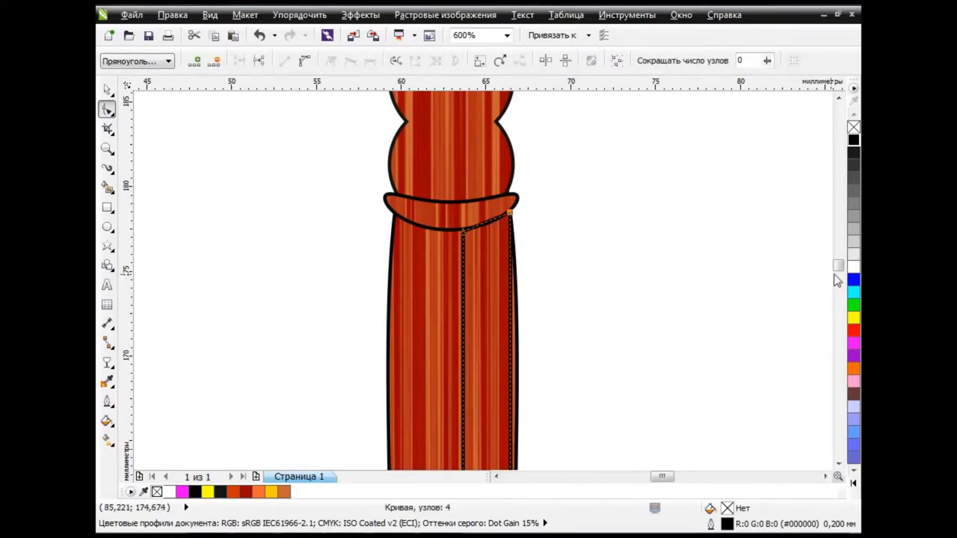
Add a node and bend the thin curve to follow the handle's right edge
scroll(594, 326, "down", 2)
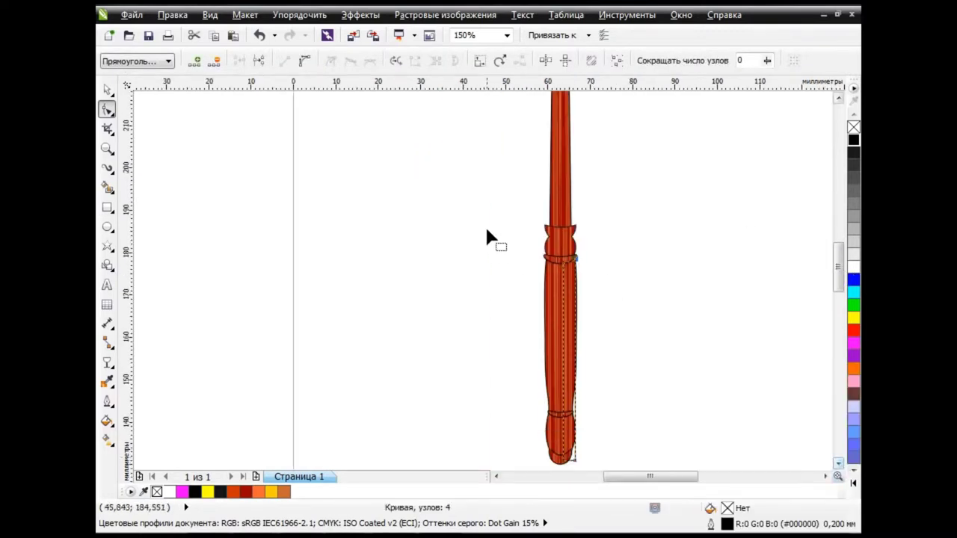
scroll(574, 378, "up", 1)
scroll(575, 233, "up", 2)
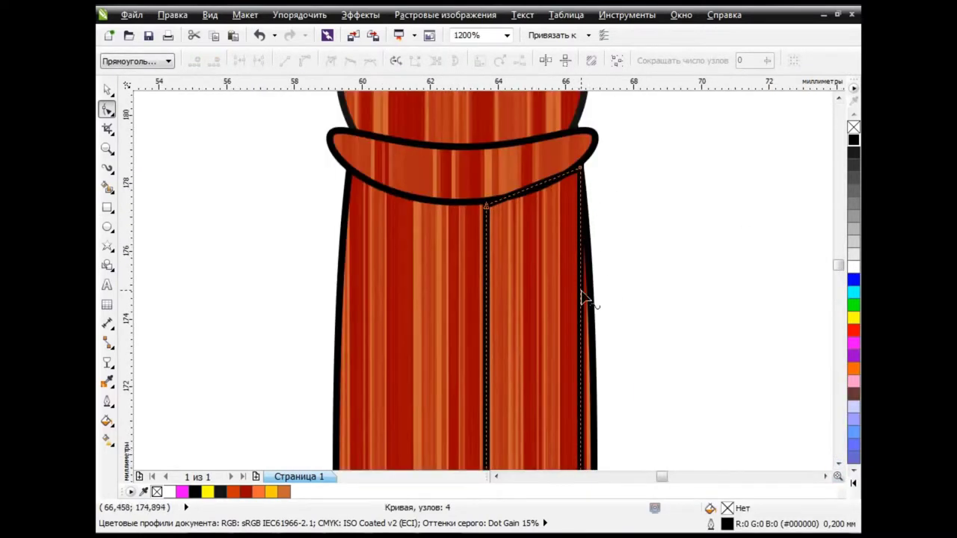
left_click_drag(583, 294, 593, 299)
left_click_drag(838, 266, 838, 292)
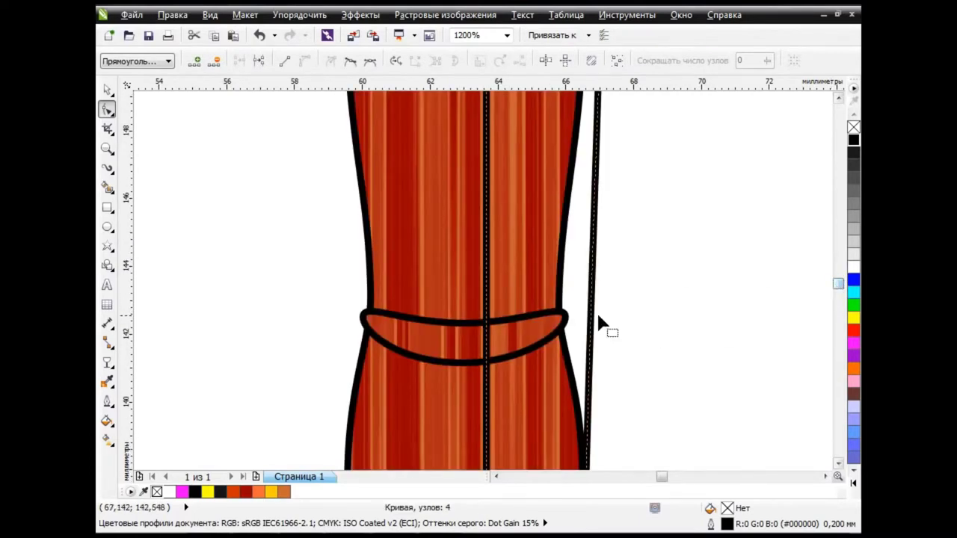
double_click(593, 320)
left_click_drag(593, 320, 562, 314)
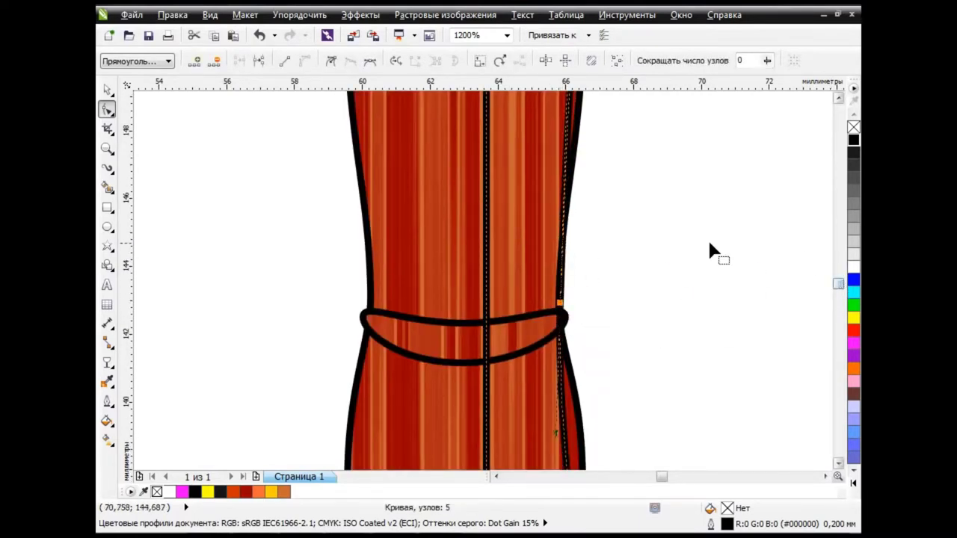
scroll(709, 242, "down", 1)
Add nodes to the middle seam curve and adjust their positions
left_click(838, 98)
left_click_drag(632, 194, 628, 216)
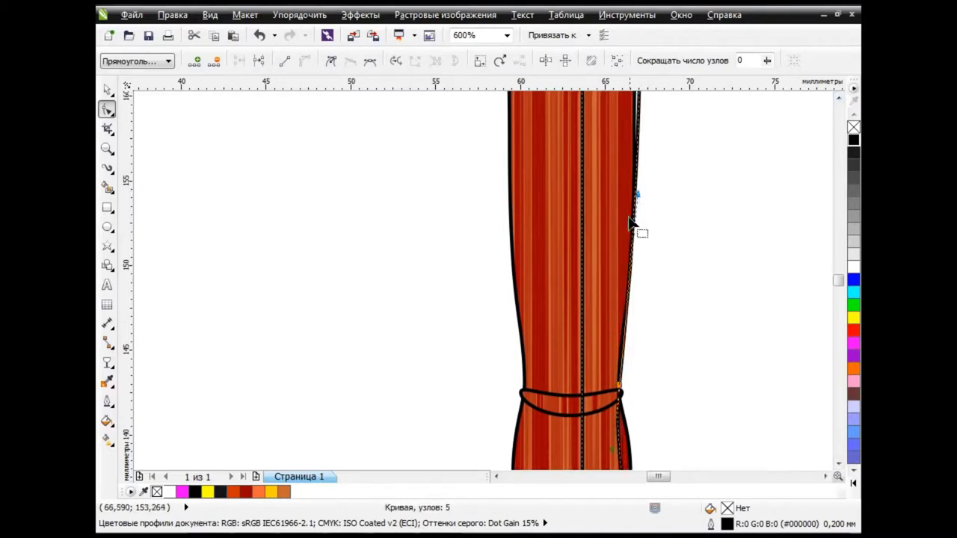
left_click(588, 242)
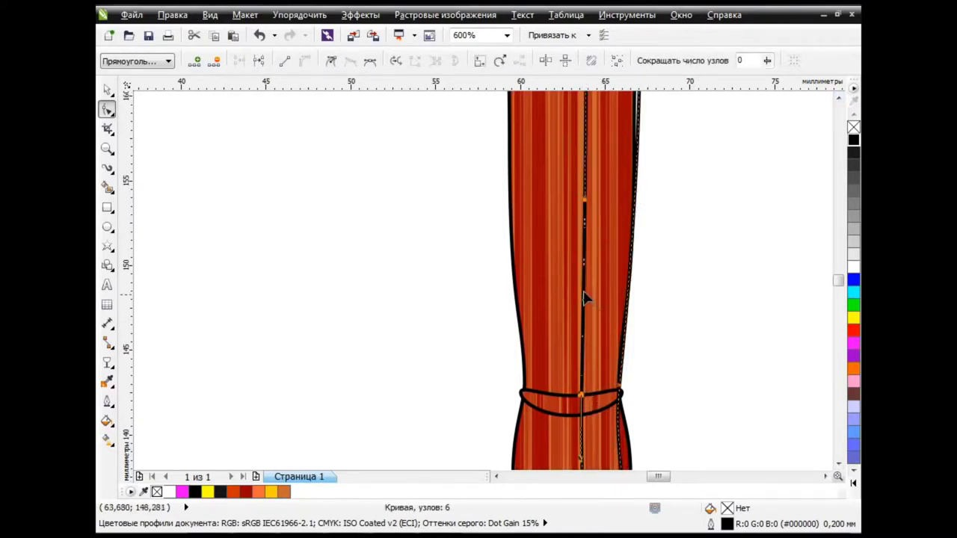
left_click_drag(585, 297, 596, 266)
left_click_drag(837, 284, 837, 270)
left_click_drag(641, 322, 636, 320)
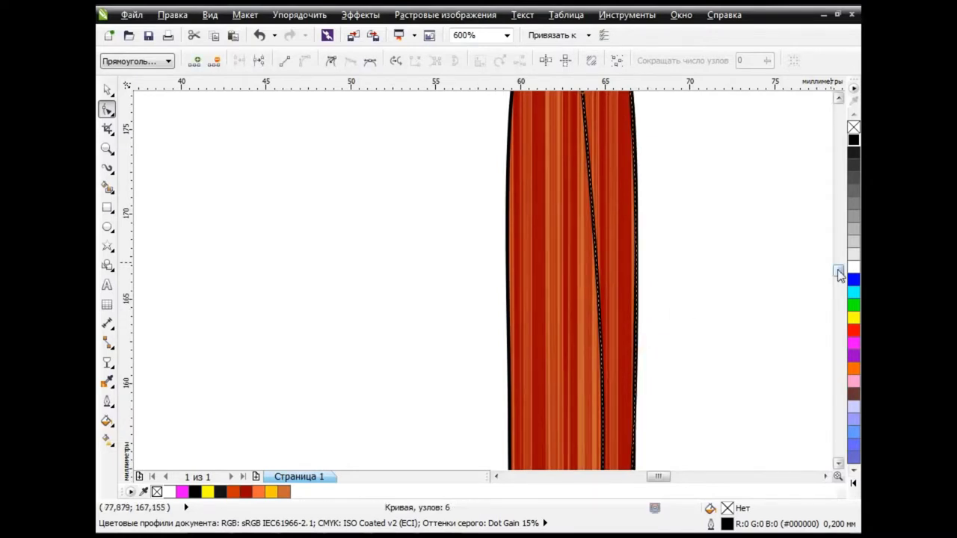
left_click_drag(837, 270, 837, 290)
double_click(581, 199)
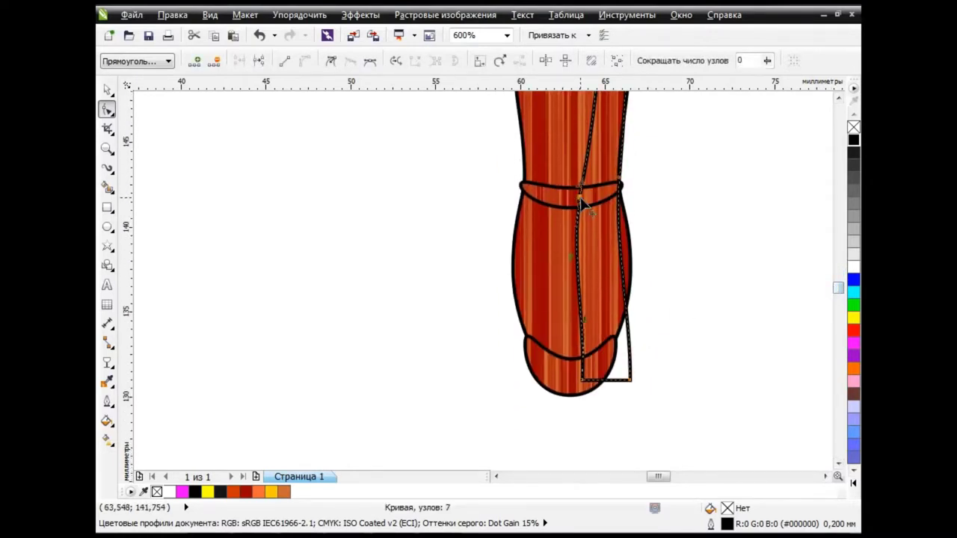
mouse_move(581, 198)
left_mouse_down()
mouse_move(577, 208)
mouse_move(638, 183)
left_mouse_up()
Add a node on the right seam, curve the left seam, and reposition the bottom corners
scroll(582, 203, "up", 2)
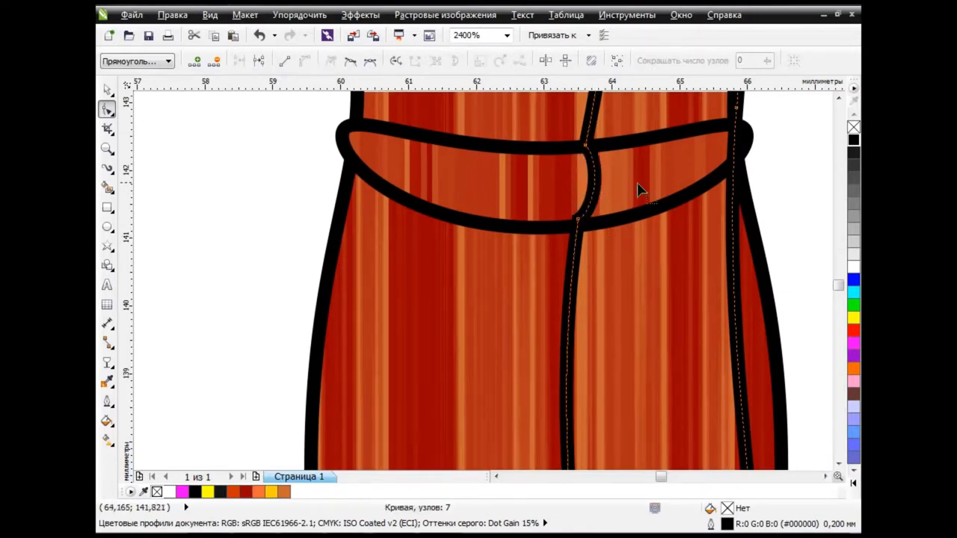
double_click(738, 171)
scroll(747, 191, "down", 2)
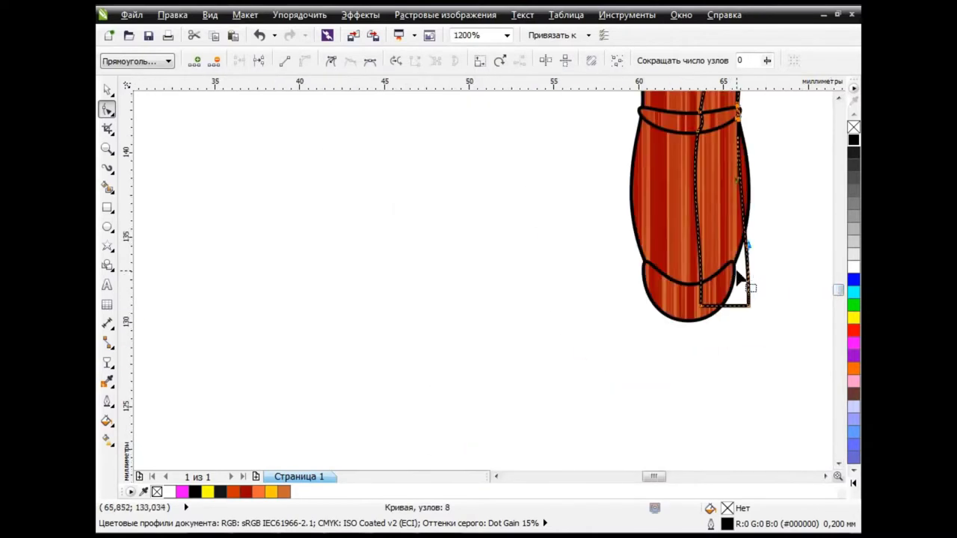
left_click_drag(694, 206, 710, 204)
mouse_move(711, 316)
left_mouse_down()
mouse_move(701, 327)
mouse_move(728, 297)
left_mouse_up()
mouse_move(731, 240)
left_mouse_down()
mouse_move(737, 267)
mouse_move(738, 238)
left_mouse_up()
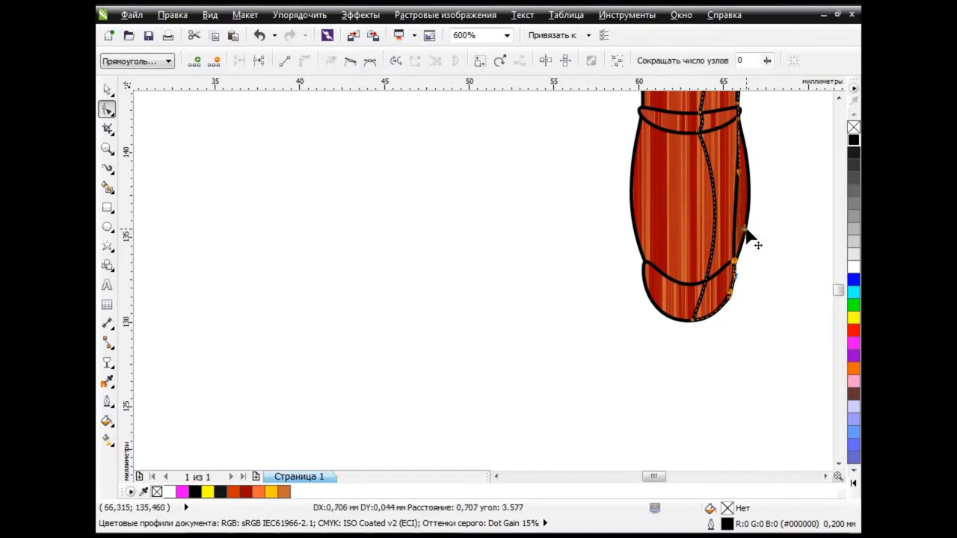
left_click_drag(764, 241, 744, 188)
Fill the highlight strip white and nudge its top-left point up and right
scroll(800, 273, "down", 2)
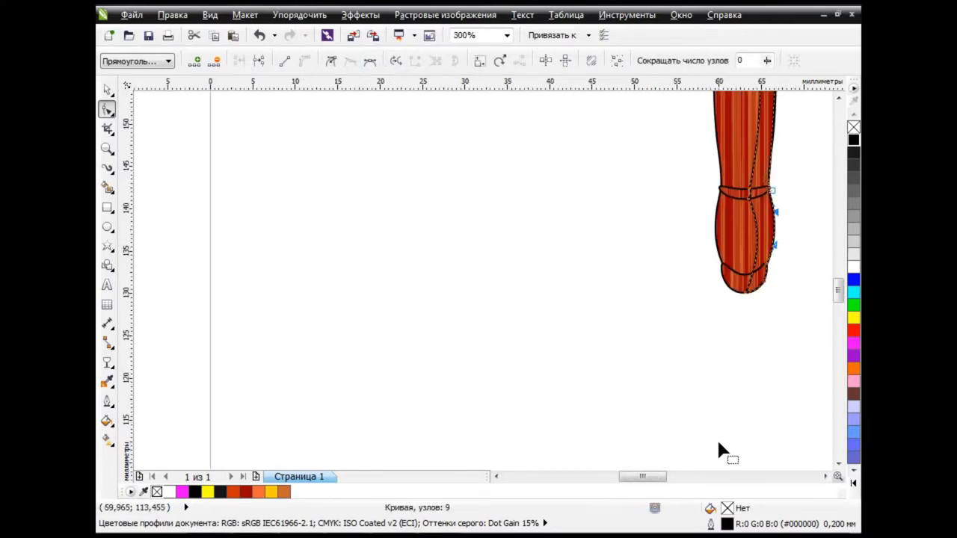
left_click_drag(643, 476, 661, 476)
left_click_drag(838, 297, 836, 284)
left_click(853, 267)
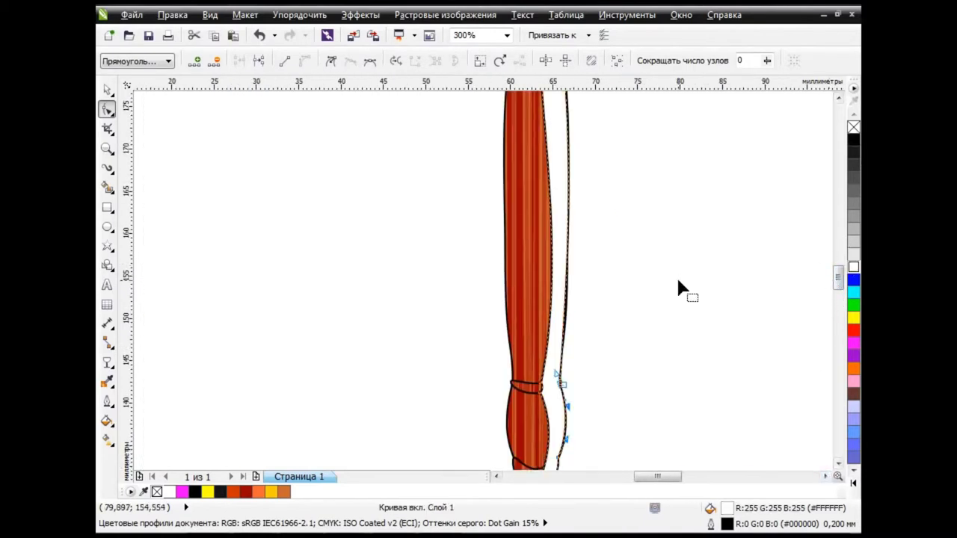
scroll(683, 288, "down", 2)
scroll(577, 187, "up", 2)
scroll(579, 185, "up", 4)
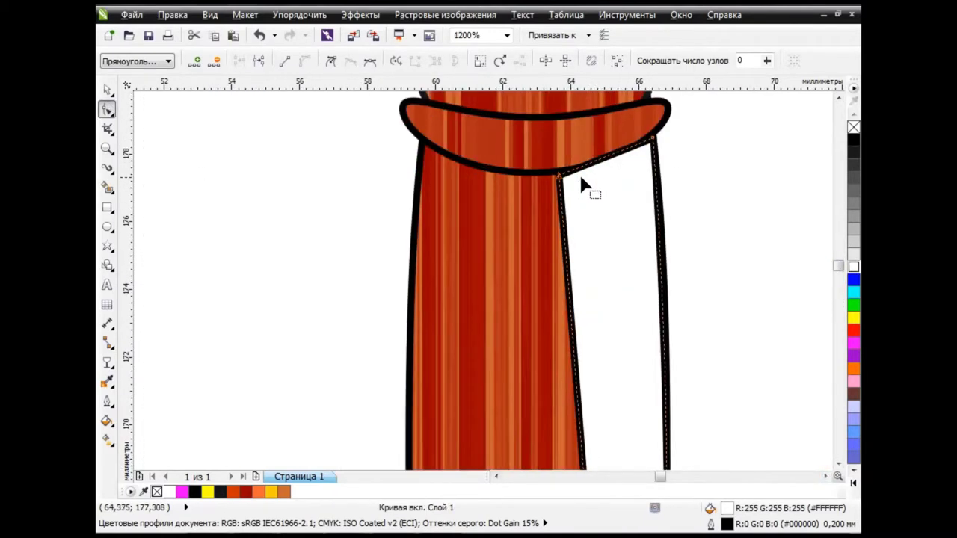
mouse_move(581, 184)
left_mouse_down()
mouse_move(587, 166)
mouse_move(615, 163)
left_mouse_up()
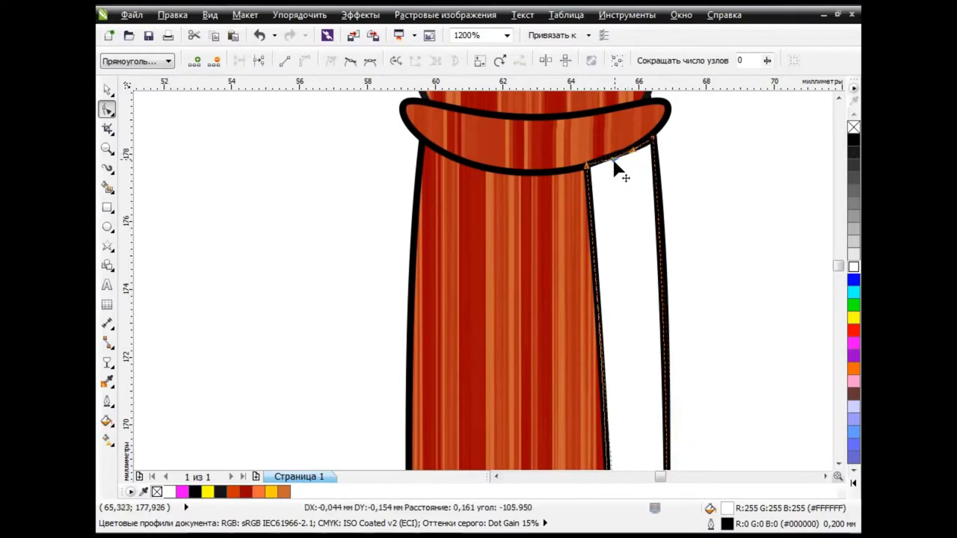
scroll(598, 284, "down", 2)
scroll(598, 284, "down", 2)
left_click_drag(838, 266, 838, 273)
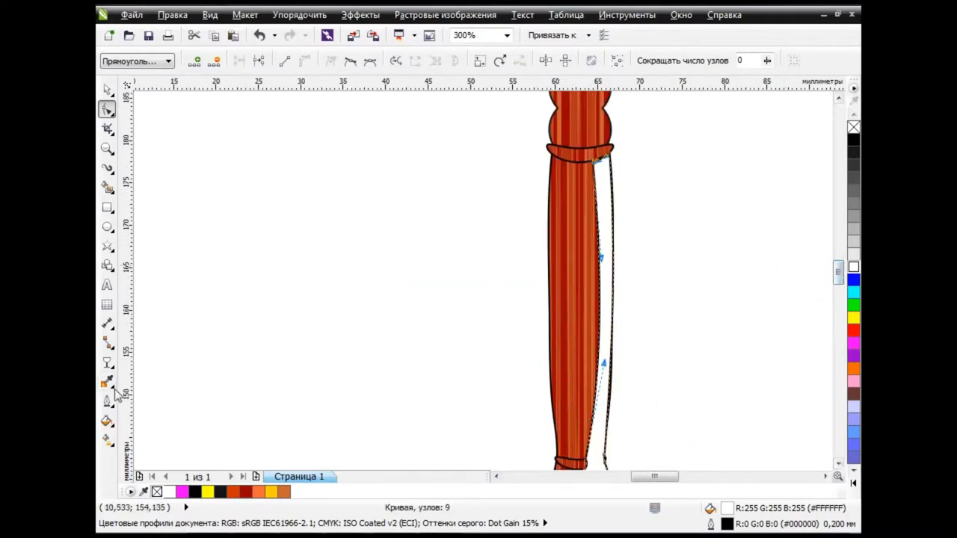
Fade the highlight strip with a linear transparency gradient
left_click(112, 385)
left_click(181, 459)
mouse_move(611, 284)
left_mouse_down()
mouse_move(741, 278)
mouse_move(511, 288)
left_mouse_up()
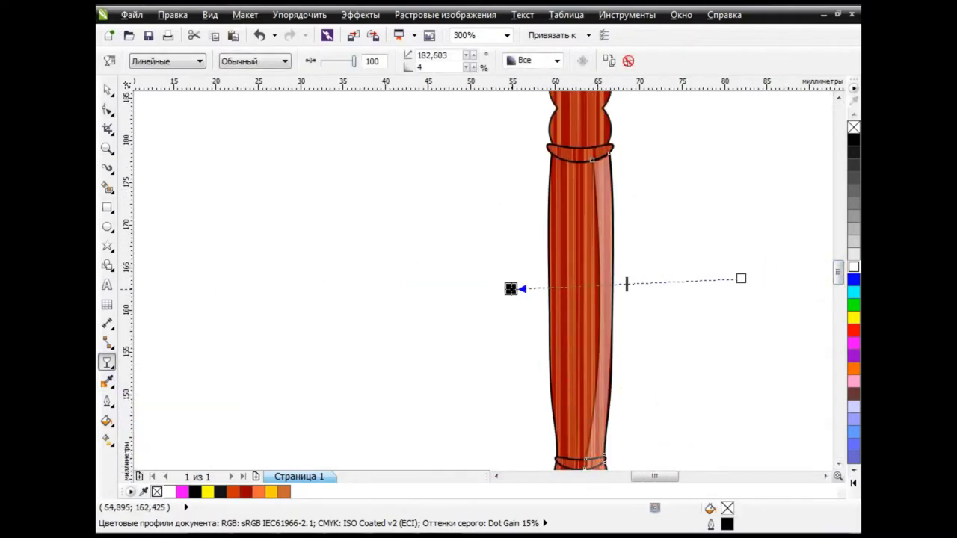
Marquee-select the eight wand parts and group them
key("space")
left_click(203, 150)
left_click_drag(839, 283, 815, 268)
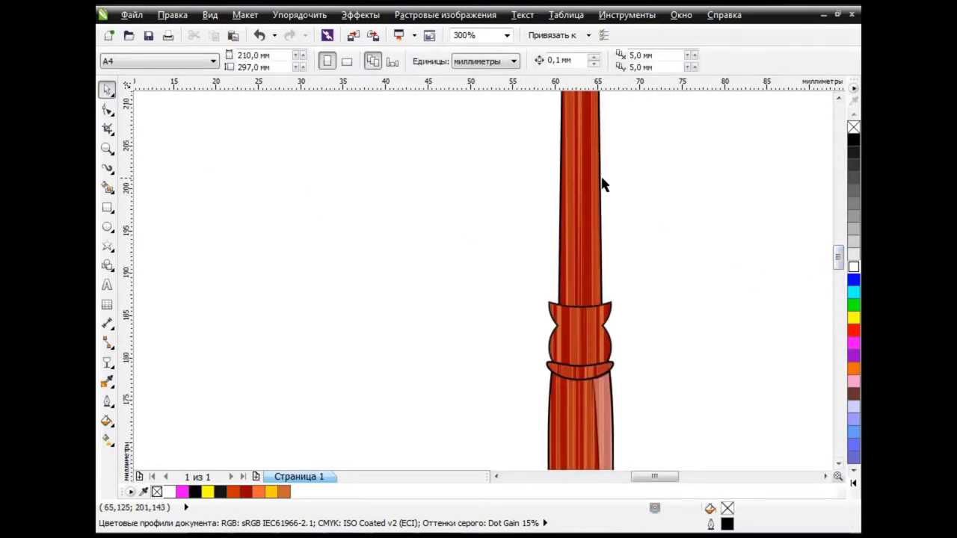
scroll(640, 237, "down", 3)
scroll(776, 270, "up", 3)
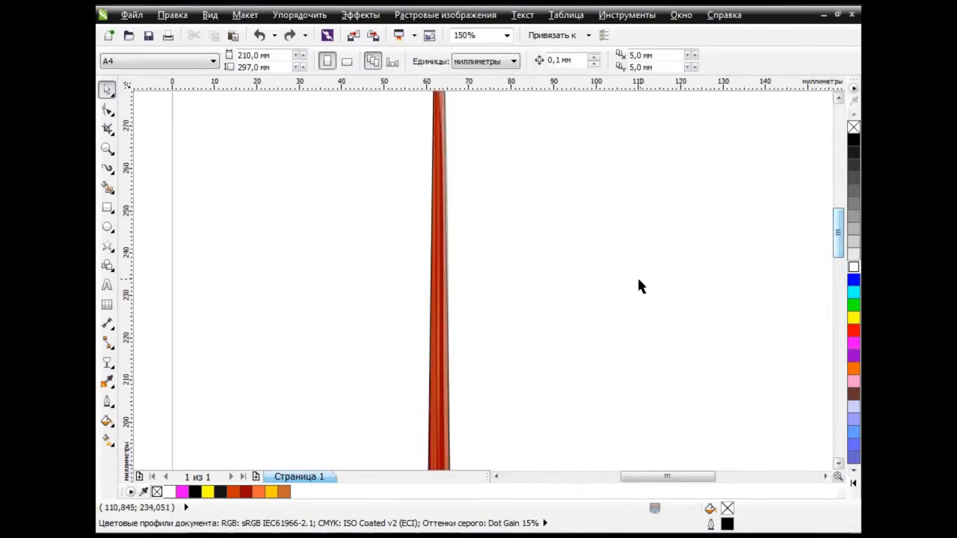
scroll(564, 238, "down", 1)
scroll(564, 238, "down", 1)
scroll(507, 117, "down", 1)
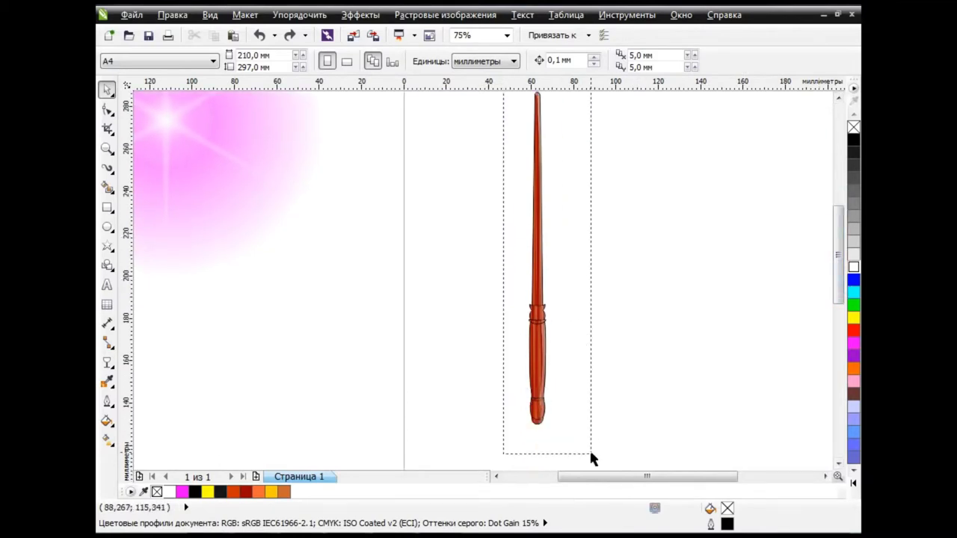
left_click_drag(504, 97, 590, 453)
left_click(493, 60)
Shrink the wand group to about a quarter size and park it to the right of the page
mouse_move(526, 428)
left_mouse_down()
mouse_move(572, 143)
mouse_move(544, 175)
left_mouse_up()
left_click_drag(545, 138, 600, 267)
scroll(521, 337, "right", 3)
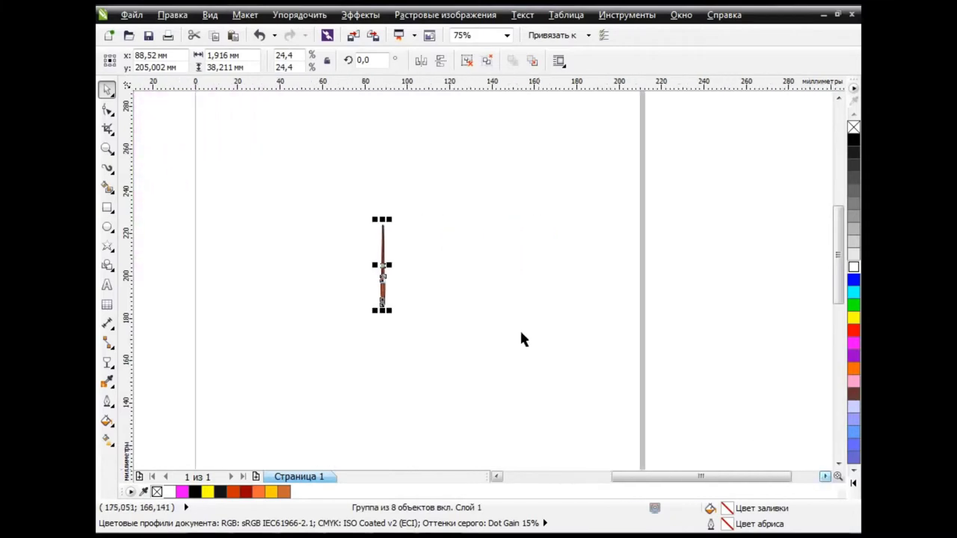
scroll(409, 329, "down", 1)
left_click_drag(405, 288, 469, 348)
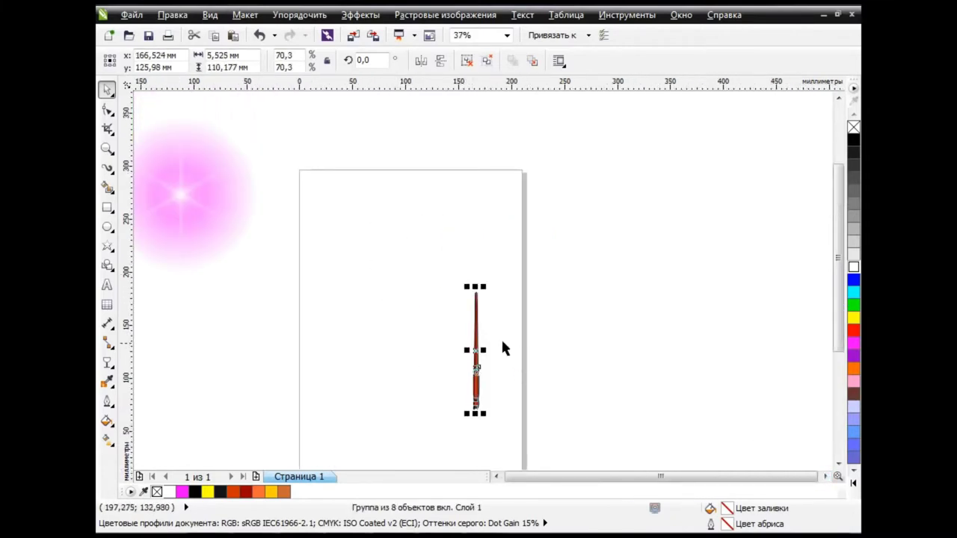
left_click_drag(487, 284, 551, 252)
left_click_drag(477, 332, 804, 381)
left_click(613, 320)
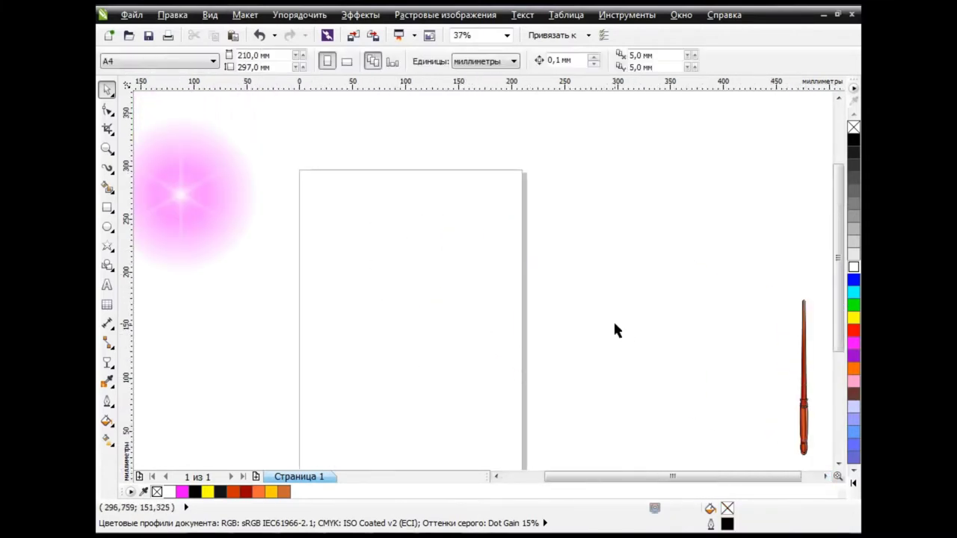
Shrink the pink glow and move it onto the page
scroll(455, 281, "left", 2)
left_click(331, 220)
mouse_move(340, 285)
left_mouse_down()
mouse_move(196, 142)
mouse_move(513, 252)
left_mouse_up()
left_click(540, 292)
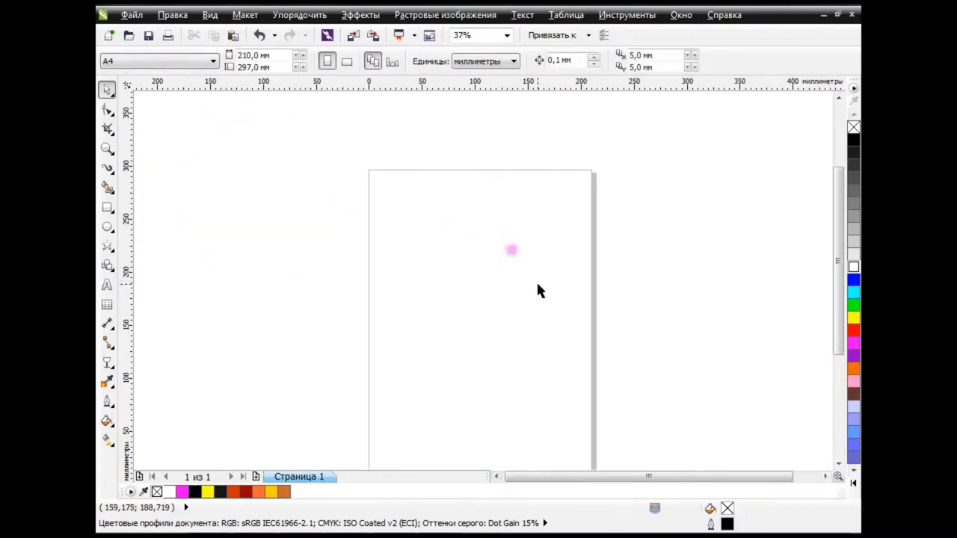
Create a new Artistic Media spray list containing the pink glow
left_click(111, 171)
left_click(187, 216)
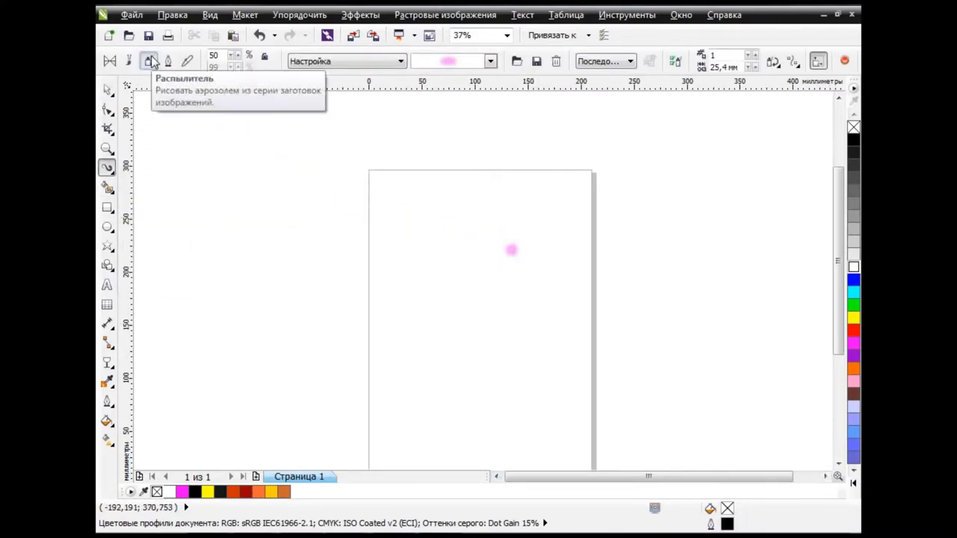
left_click(512, 252)
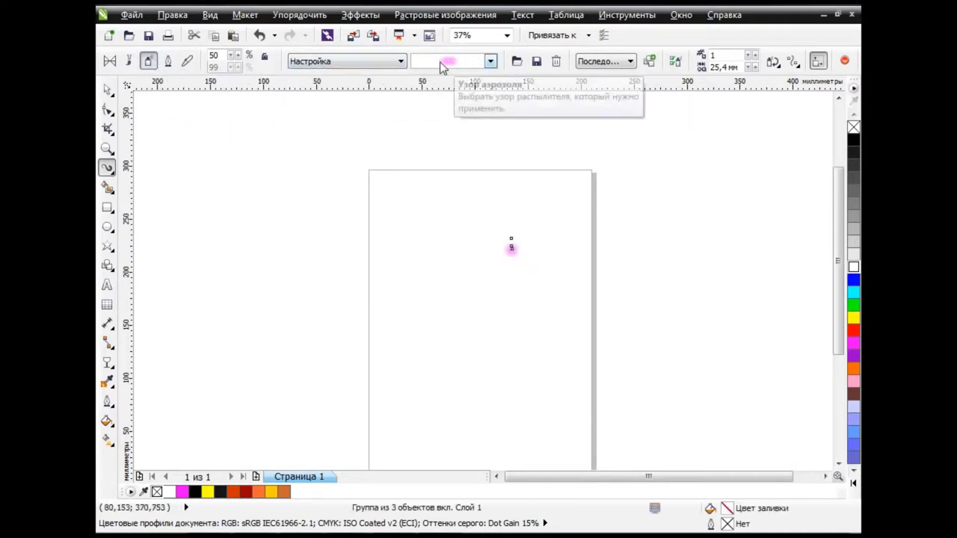
left_click(490, 62)
left_click(469, 90)
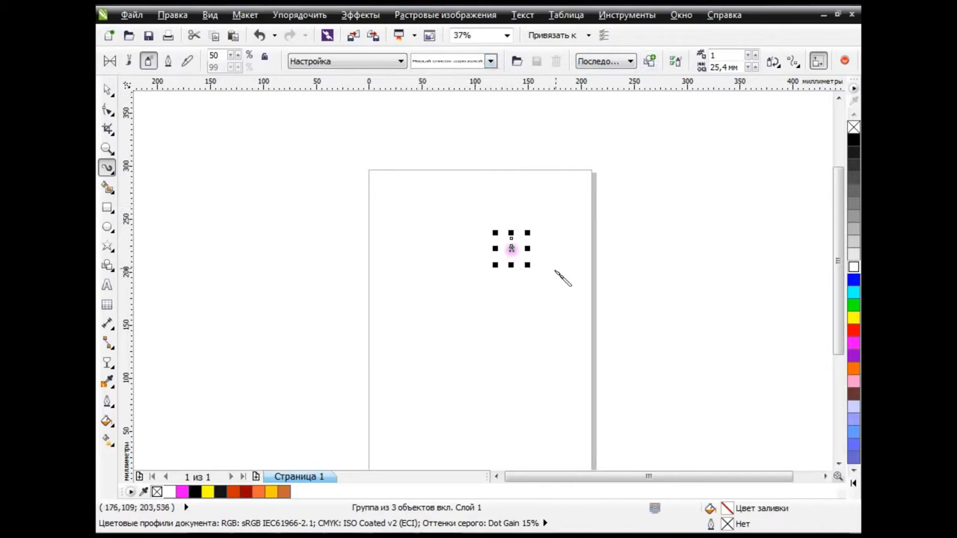
left_click(654, 64)
Paint a test spray stroke of pink glows, then delete it and the original glow
mouse_move(342, 224)
left_mouse_down()
mouse_move(519, 223)
mouse_move(666, 179)
left_mouse_up()
left_click(107, 90)
key("Delete")
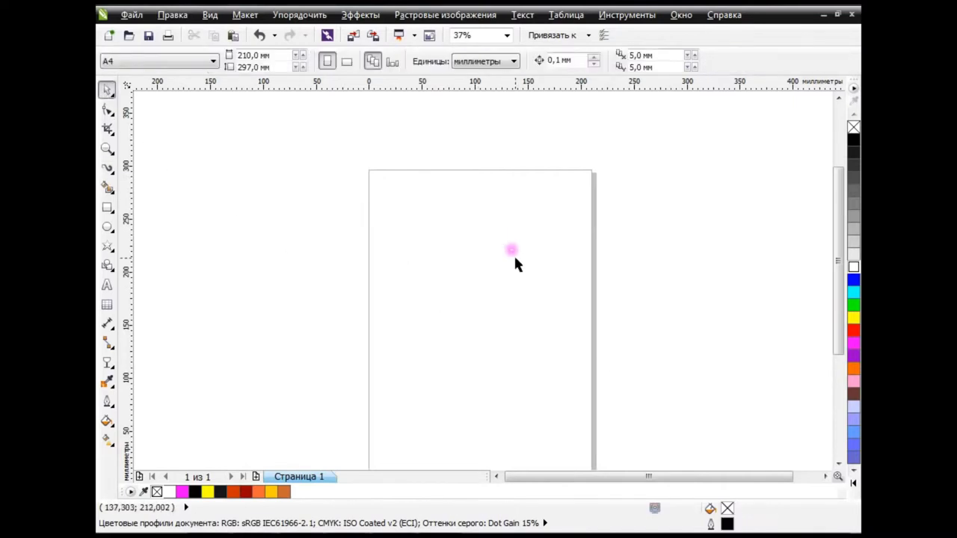
left_click(513, 252)
key("Delete")
Move the wand group from beside the page onto the page
left_click_drag(838, 306, 837, 318)
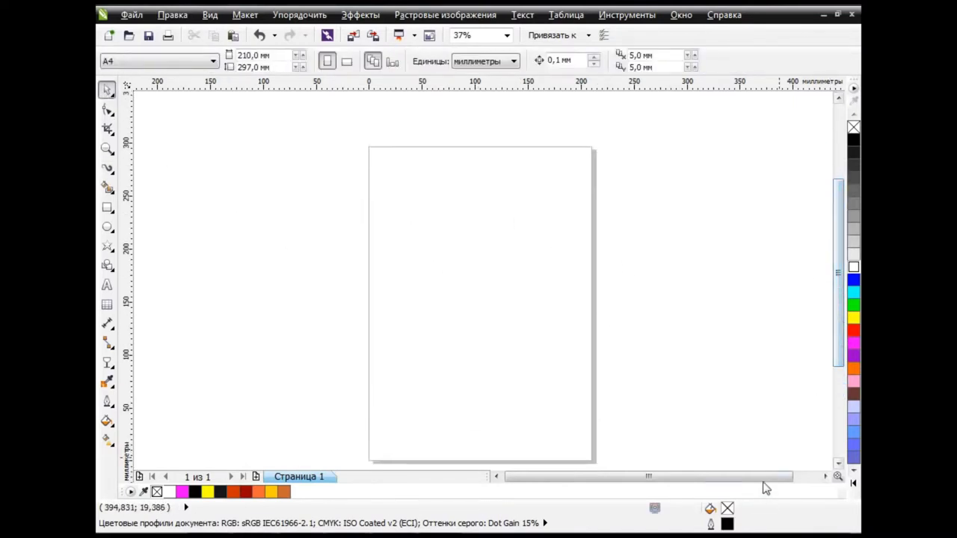
left_click_drag(649, 476, 673, 476)
left_click_drag(757, 374, 452, 329)
left_click(496, 476)
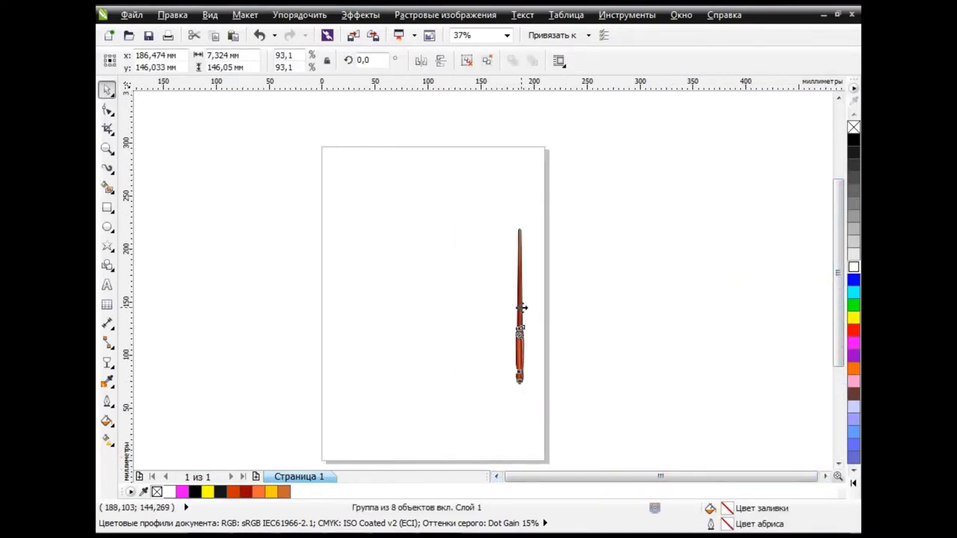
Rotate the wand about 41° into a diagonal and shift it toward the lower left
left_click(521, 307)
mouse_move(517, 228)
left_mouse_down()
mouse_move(465, 229)
mouse_move(380, 147)
left_mouse_up()
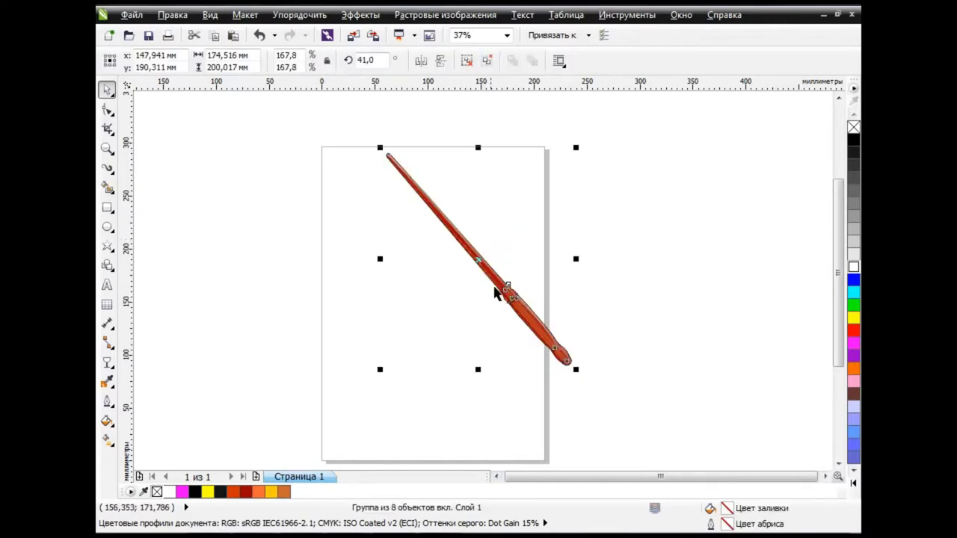
left_click_drag(495, 293, 460, 364)
left_click(564, 320)
left_click_drag(505, 400, 427, 388)
left_click(587, 352)
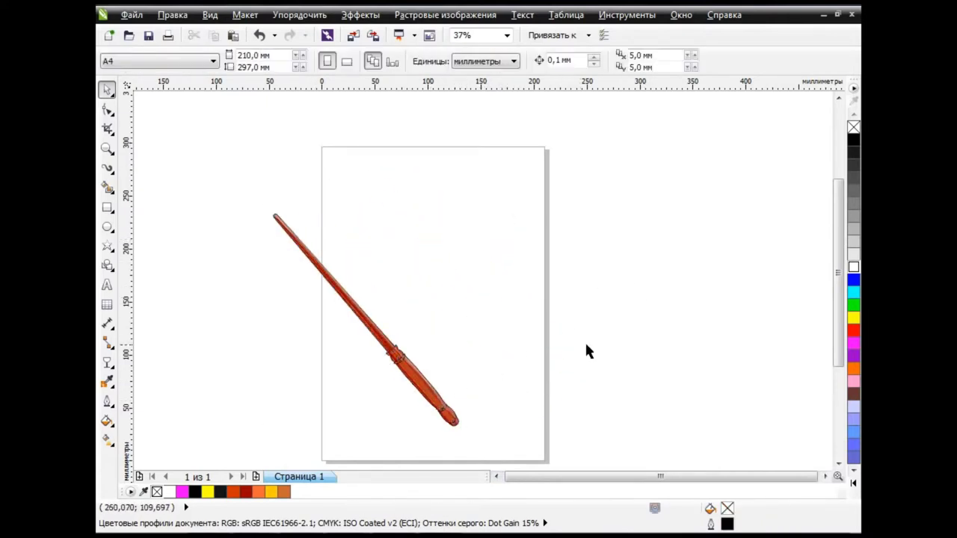
Spray several pink sparkle trails from the wand tip out across the page to the right
key("i")
mouse_move(274, 217)
left_mouse_down()
mouse_move(381, 192)
mouse_move(508, 187)
left_mouse_up()
left_click_drag(289, 213, 730, 177)
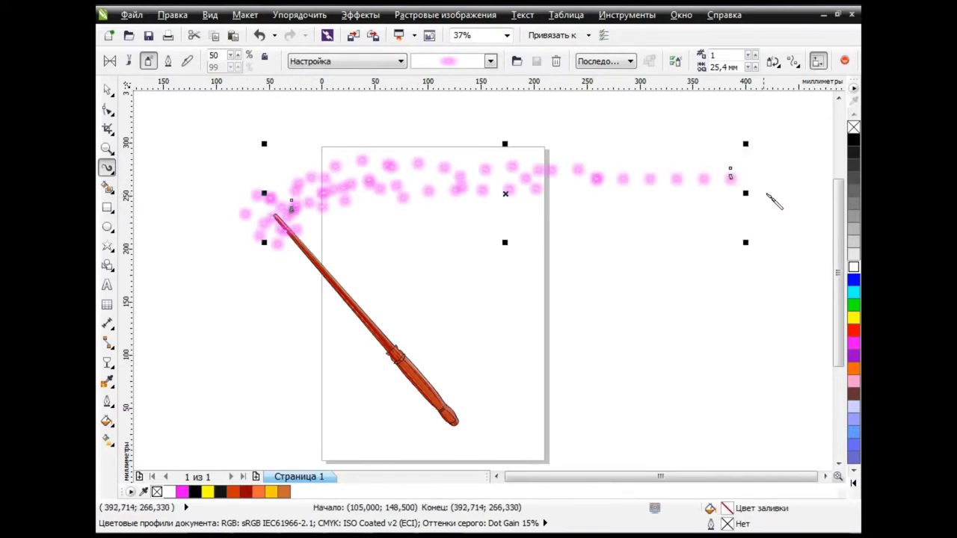
mouse_move(288, 213)
left_mouse_down()
mouse_move(348, 170)
mouse_move(557, 146)
mouse_move(455, 207)
mouse_move(516, 194)
left_mouse_up()
left_click_drag(273, 238, 393, 228)
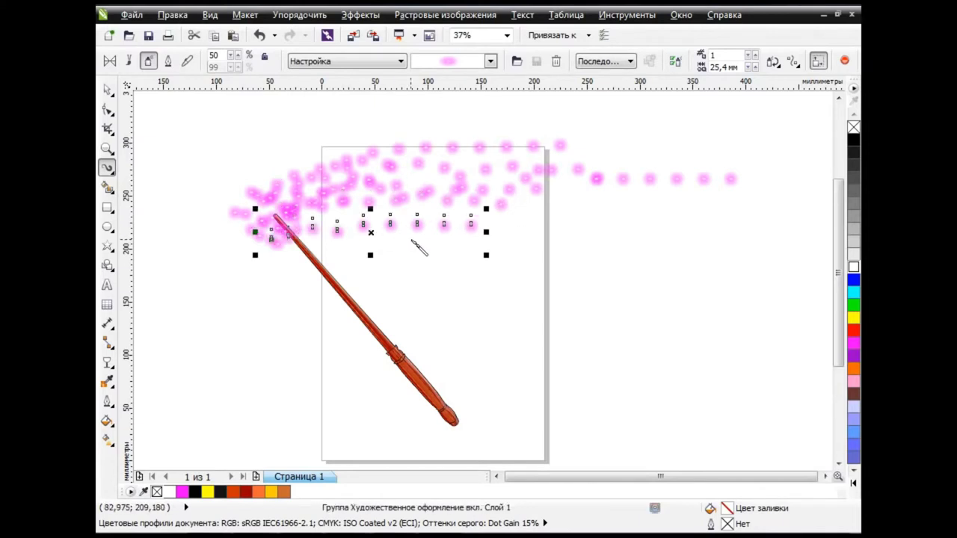
mouse_move(253, 200)
left_mouse_down()
mouse_move(225, 198)
mouse_move(278, 253)
left_mouse_up()
left_click_drag(283, 190, 367, 240)
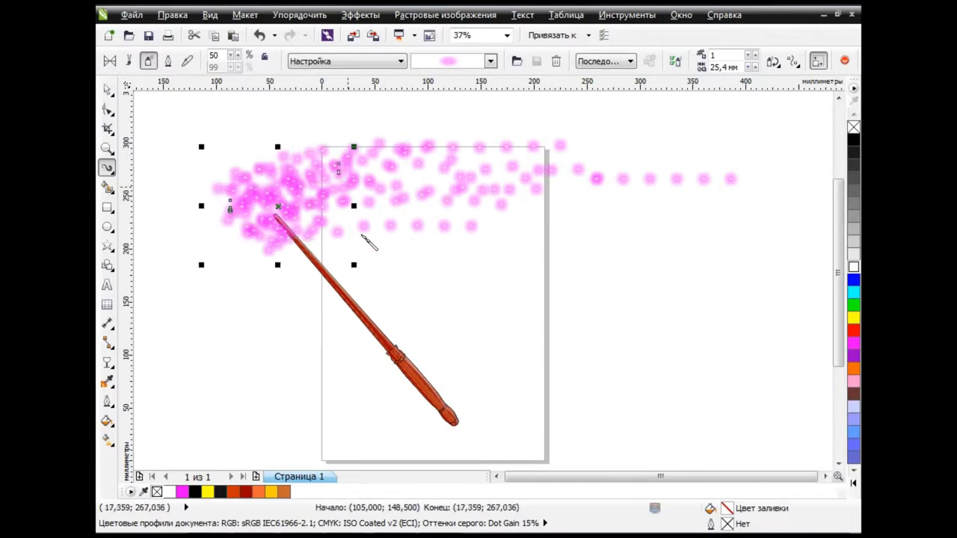
left_click_drag(413, 209, 579, 211)
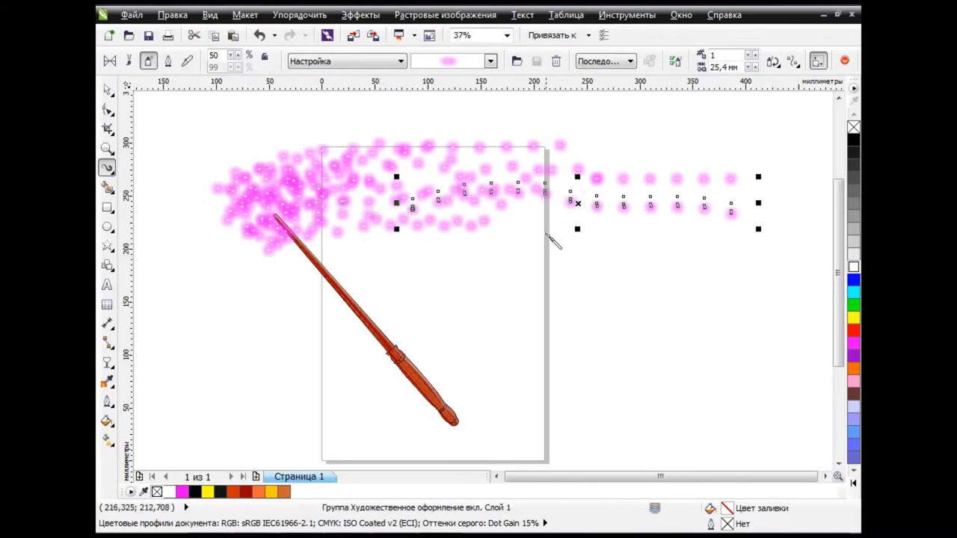
left_click_drag(516, 218, 744, 282)
Raise the lower curved trail, enlarge the spray sparkles, and add more trails around the tip
left_click(107, 89)
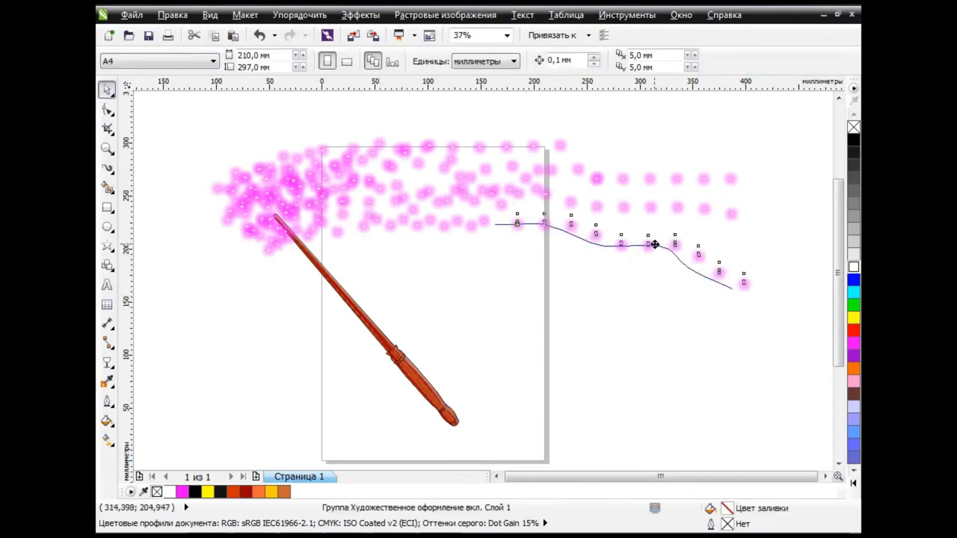
left_click_drag(651, 247, 645, 177)
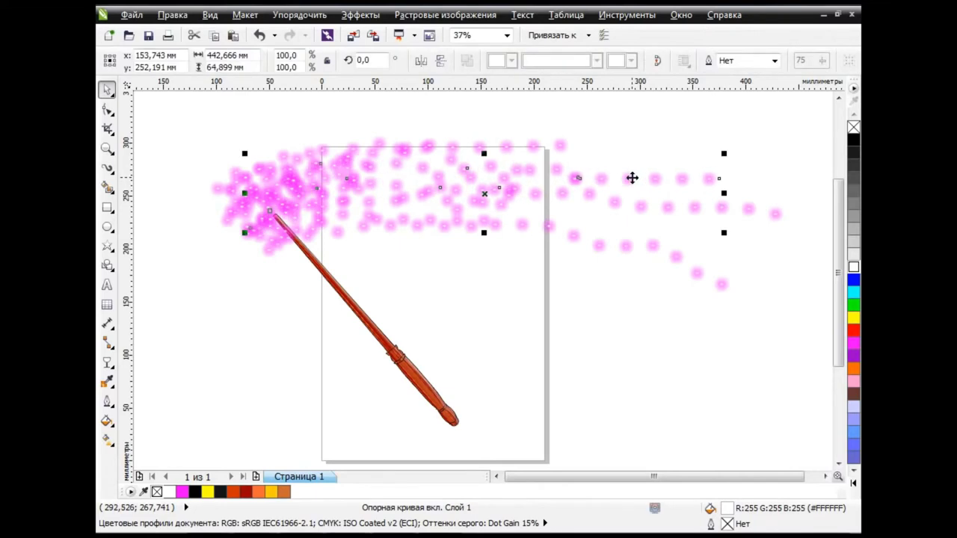
left_click(107, 168)
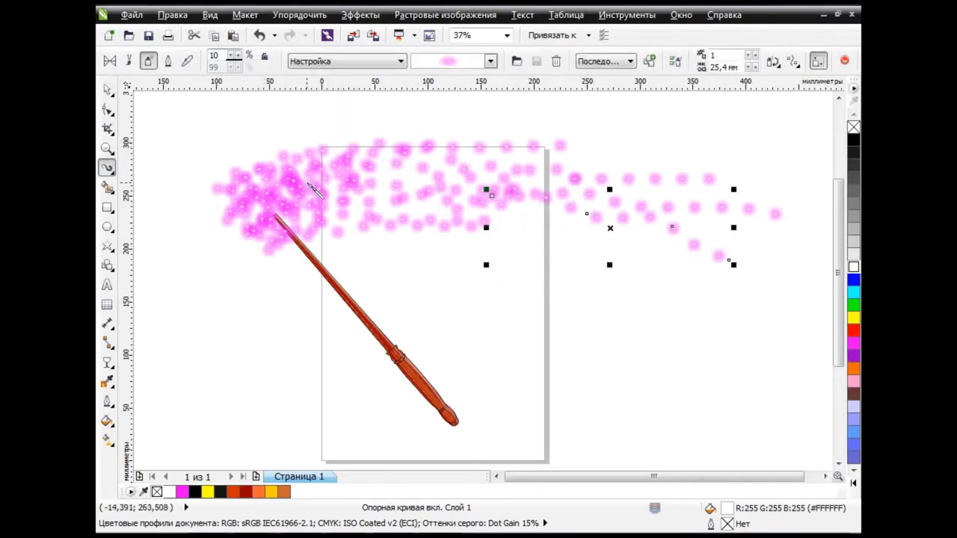
type("0")
key("Return")
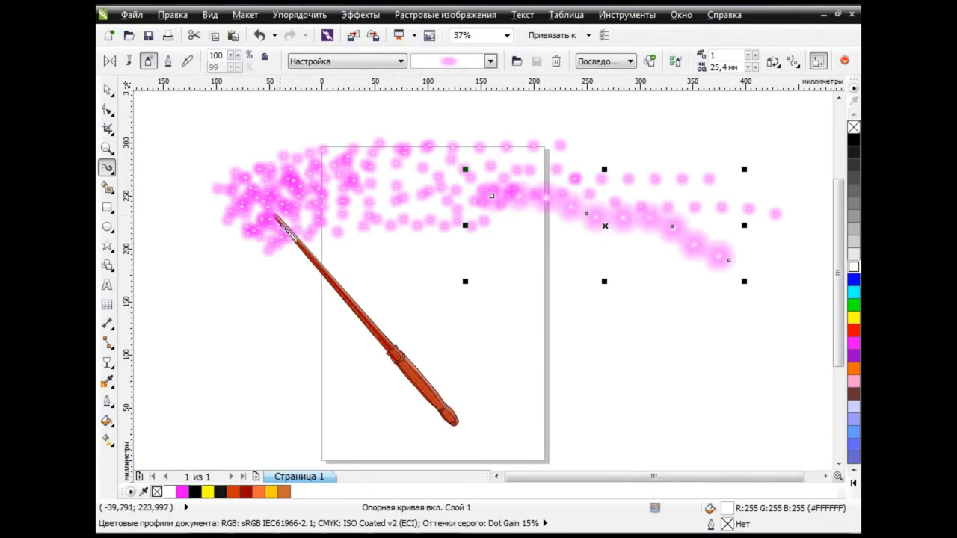
left_click_drag(228, 193, 395, 235)
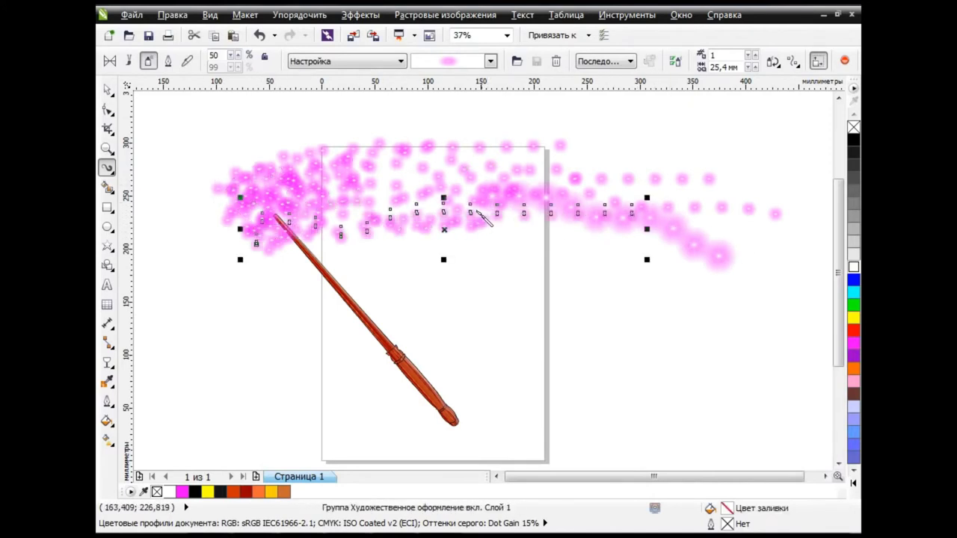
left_click_drag(714, 254, 718, 258)
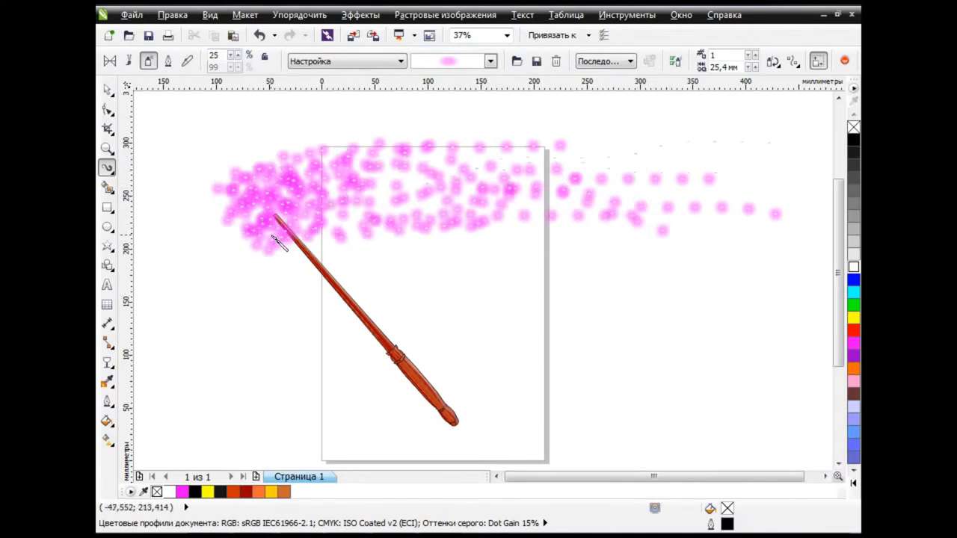
left_click_drag(276, 243, 314, 389)
Spray sparkles falling down the left side below the wand tip
left_click_drag(271, 213, 284, 409)
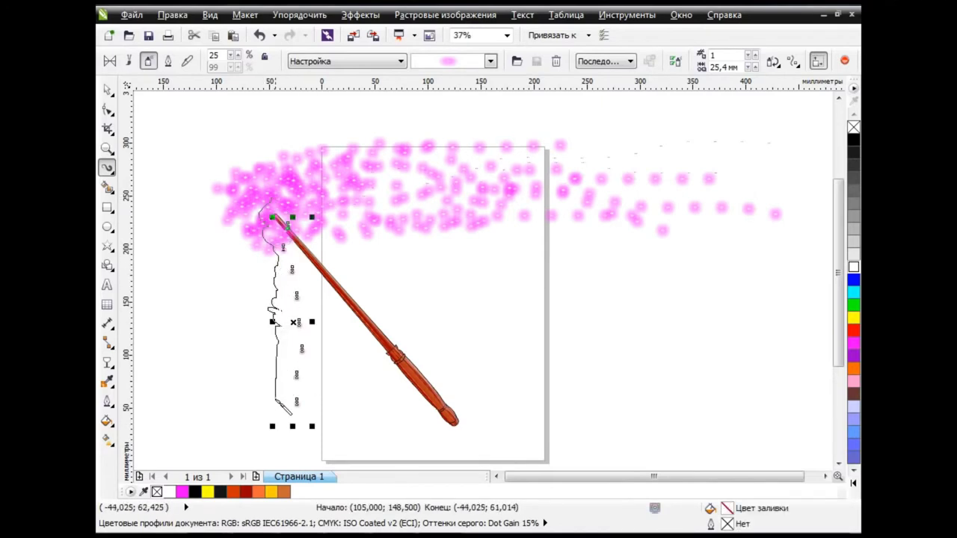
mouse_move(278, 228)
left_mouse_down()
mouse_move(295, 452)
mouse_move(261, 264)
left_mouse_up()
left_click_drag(278, 449, 280, 452)
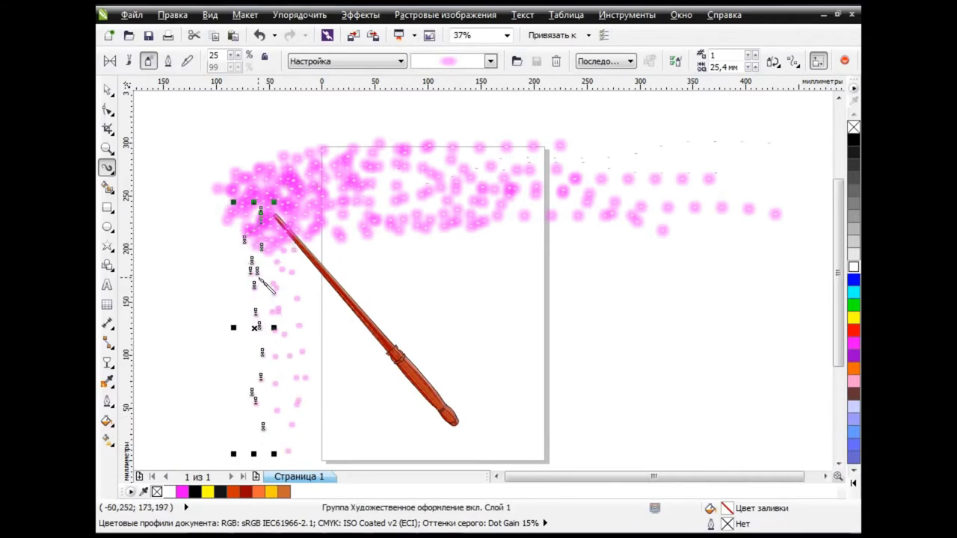
left_click_drag(293, 270, 294, 272)
left_click_drag(244, 203, 254, 299)
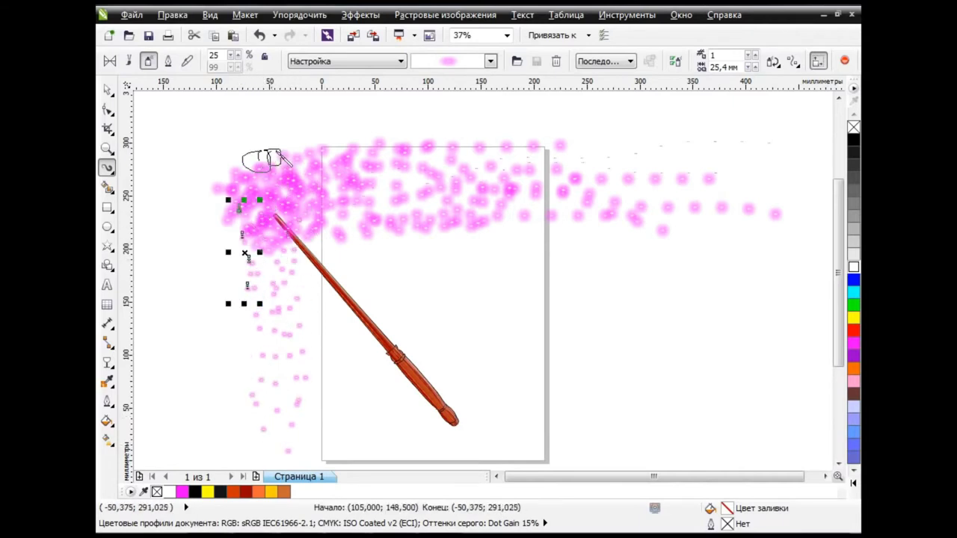
Extend the top sparkle trail far to the right with several more sprays
left_click_drag(528, 153, 744, 175)
left_click_drag(589, 203, 747, 217)
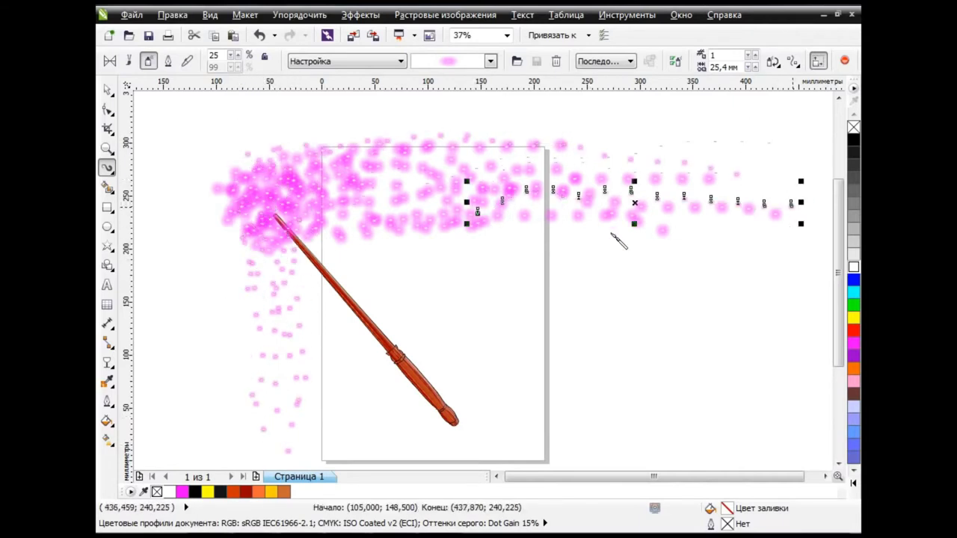
left_click_drag(632, 224, 778, 247)
left_click_drag(426, 215, 607, 232)
mouse_move(680, 177)
left_mouse_down()
mouse_move(747, 196)
mouse_move(663, 149)
left_mouse_up()
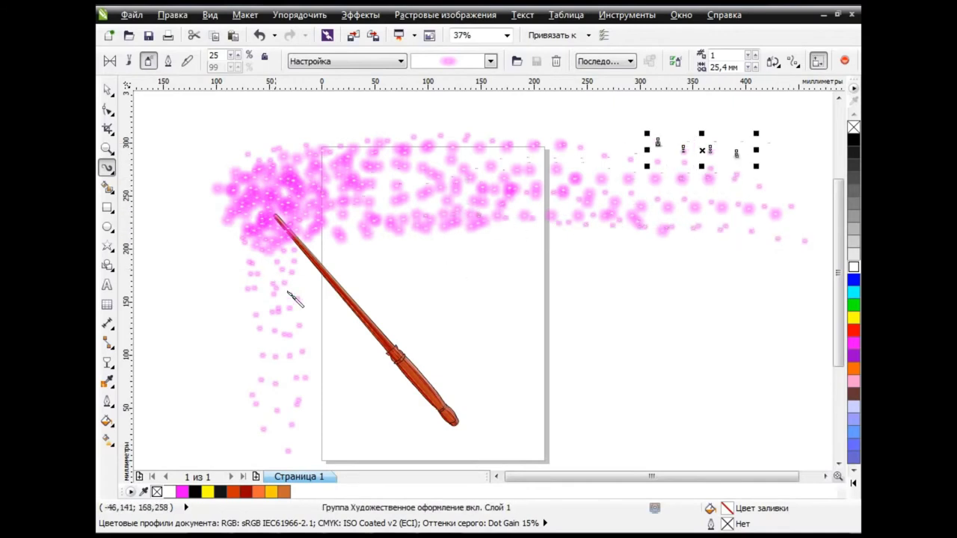
Thicken and extend the falling column of sparkles beneath the wand tip
scroll(293, 298, "down", 3)
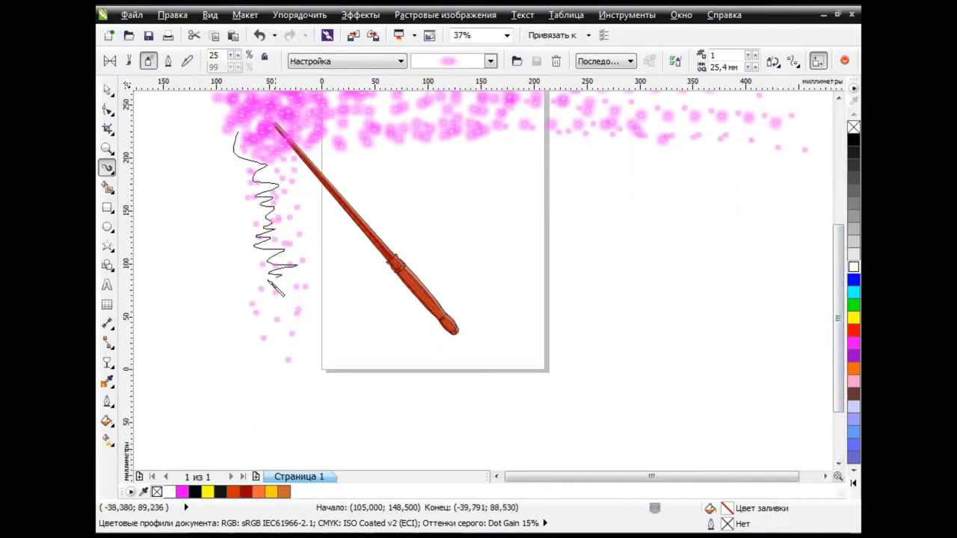
left_click_drag(278, 230, 288, 292)
left_click_drag(302, 254, 303, 258)
left_click_drag(235, 154, 255, 274)
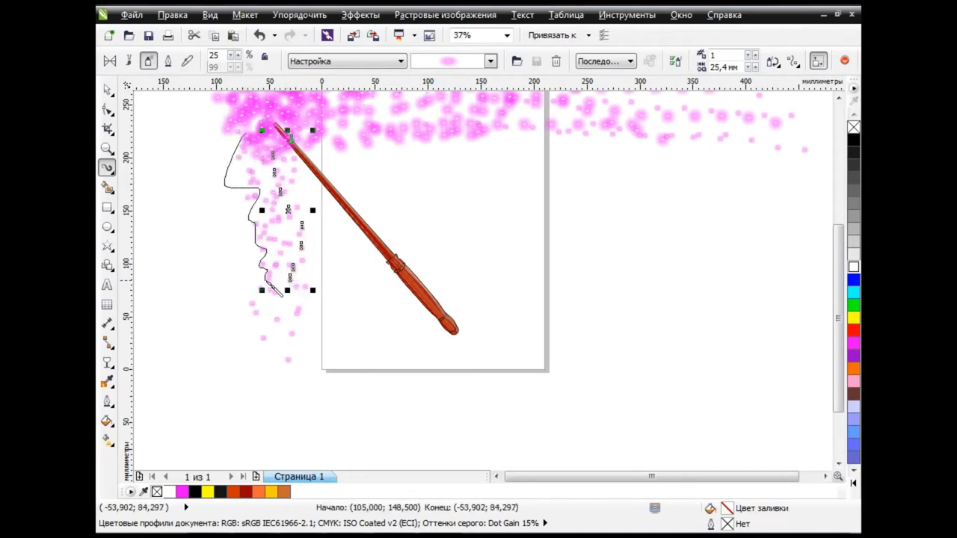
left_click_drag(238, 166, 243, 229)
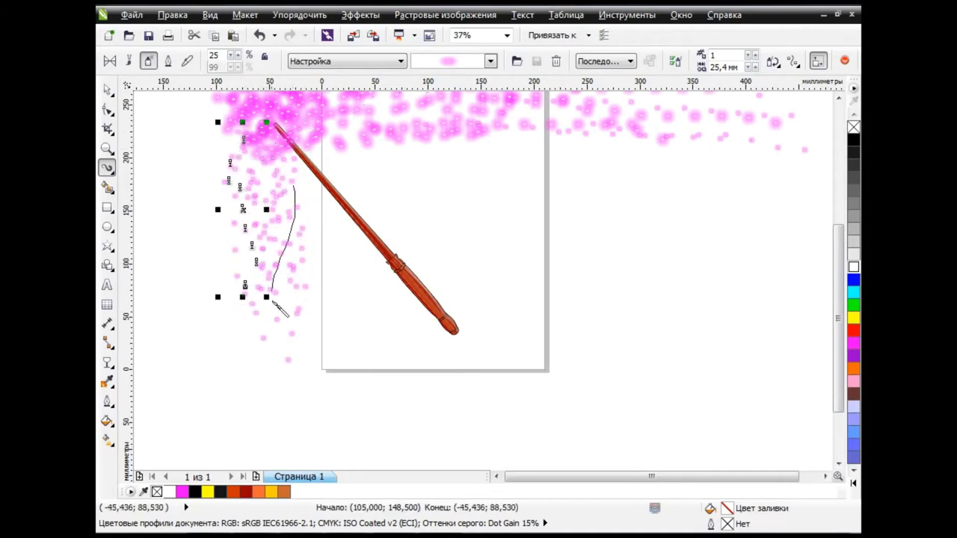
left_click_drag(273, 187, 288, 426)
mouse_move(282, 321)
left_mouse_down()
mouse_move(282, 460)
mouse_move(269, 395)
left_mouse_up()
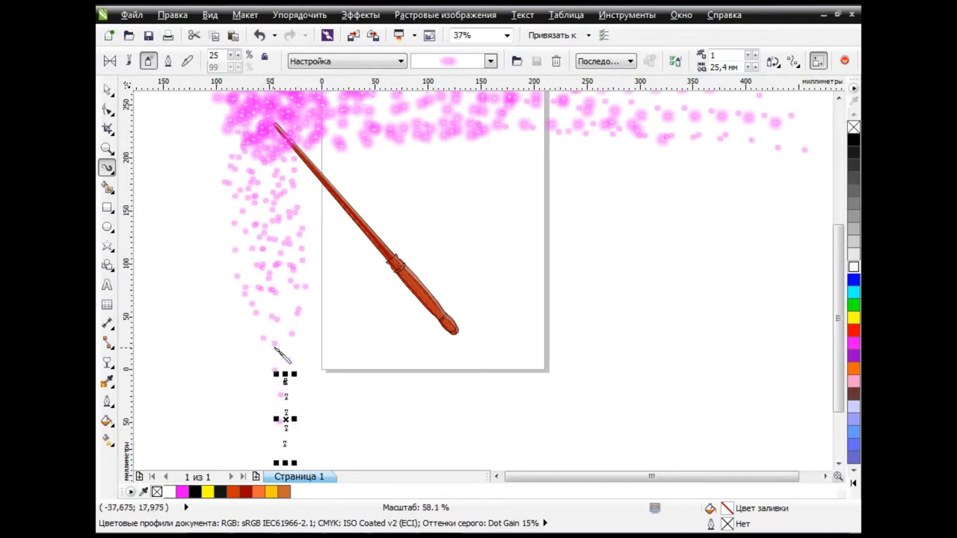
left_click_drag(251, 311, 263, 363)
Select all the sparkle sprays and group them
left_click(108, 90)
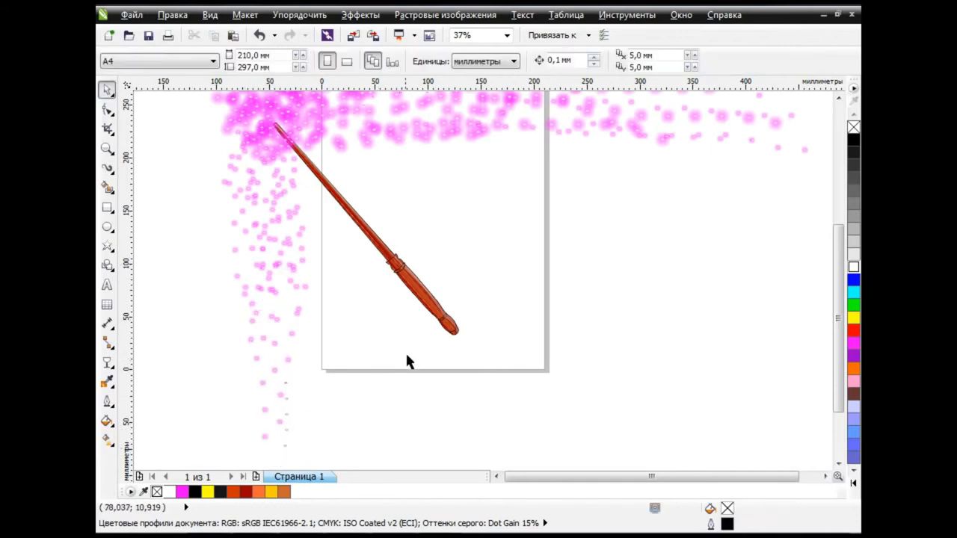
scroll(466, 199, "down", 2)
scroll(701, 357, "up", 3)
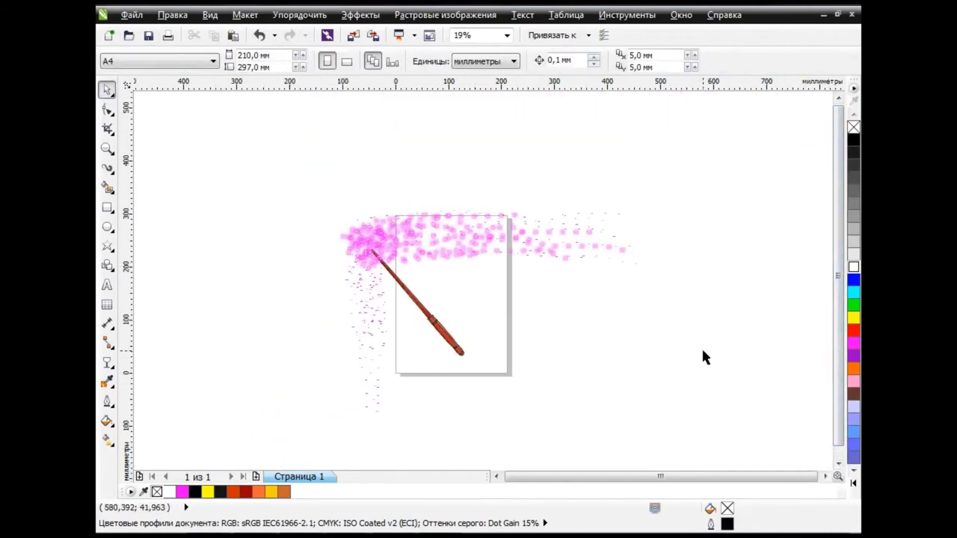
left_click_drag(271, 147, 736, 457)
left_click(495, 61)
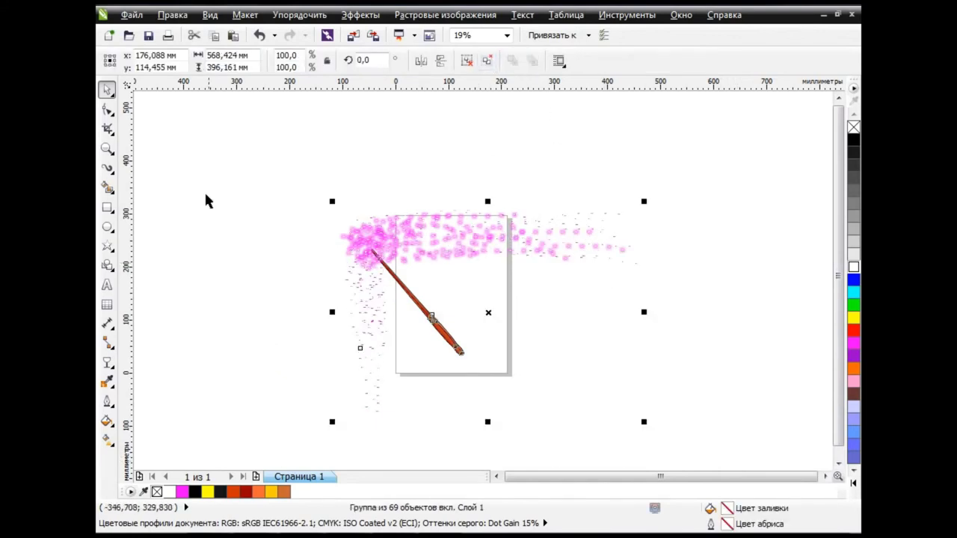
Draw a black rectangle over the drawing and send it behind the artwork
left_click(107, 207)
mouse_move(306, 169)
left_mouse_down()
mouse_move(717, 467)
mouse_move(700, 404)
left_mouse_up()
left_click(853, 140)
key("shift+Page_Down")
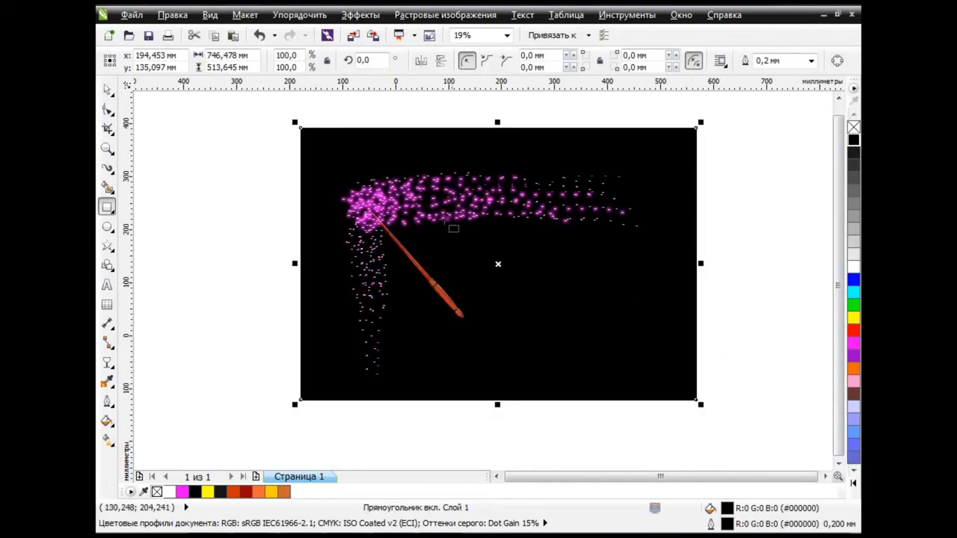
Ungroup the sparkle objects again and clear the selection
scroll(430, 209, "up", 2)
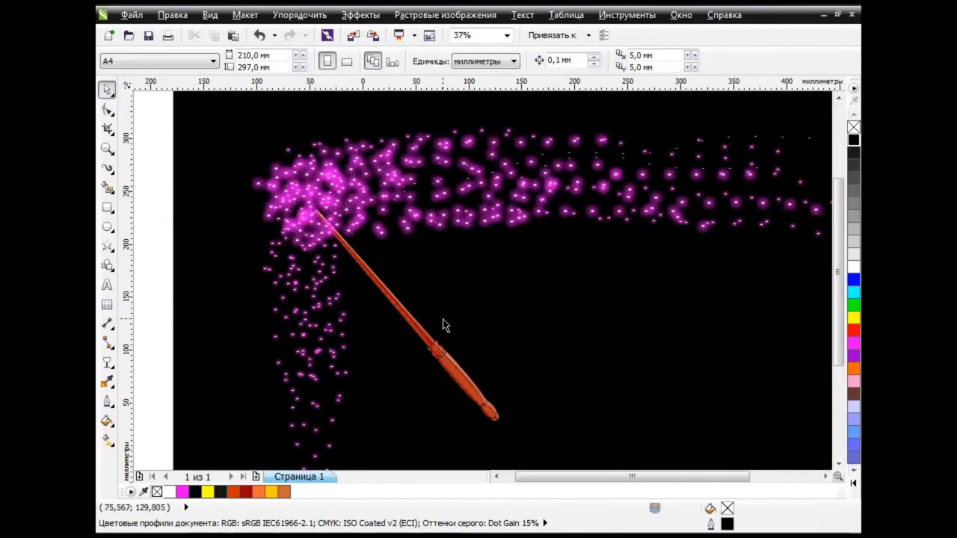
left_click(430, 340)
key("ctrl+u")
left_click(838, 133)
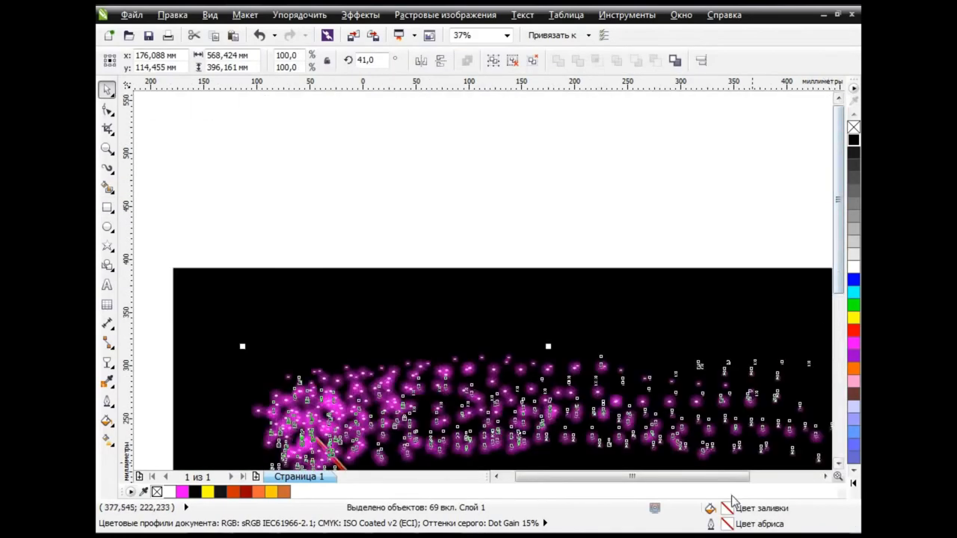
left_click_drag(731, 476, 781, 476)
left_click(639, 367)
key("Escape")
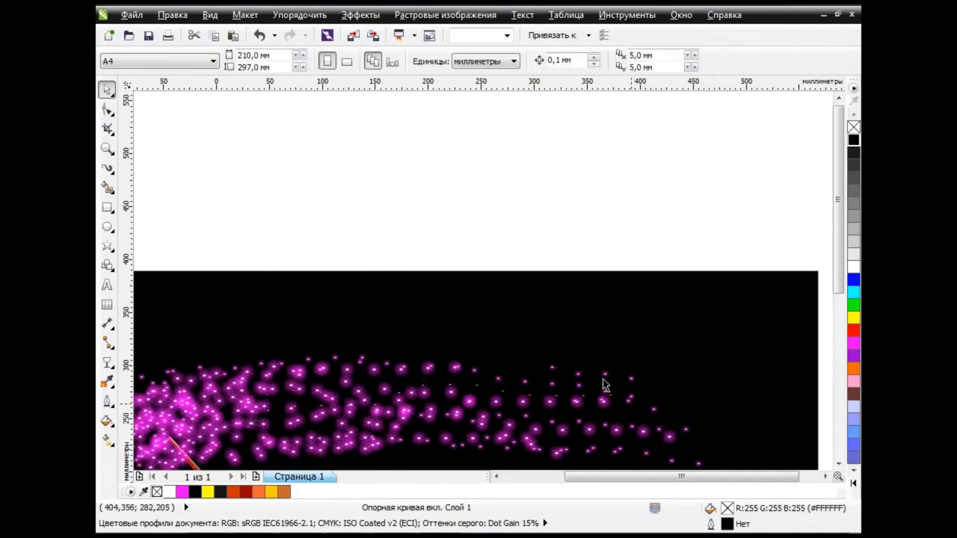
left_click_drag(834, 248, 834, 314)
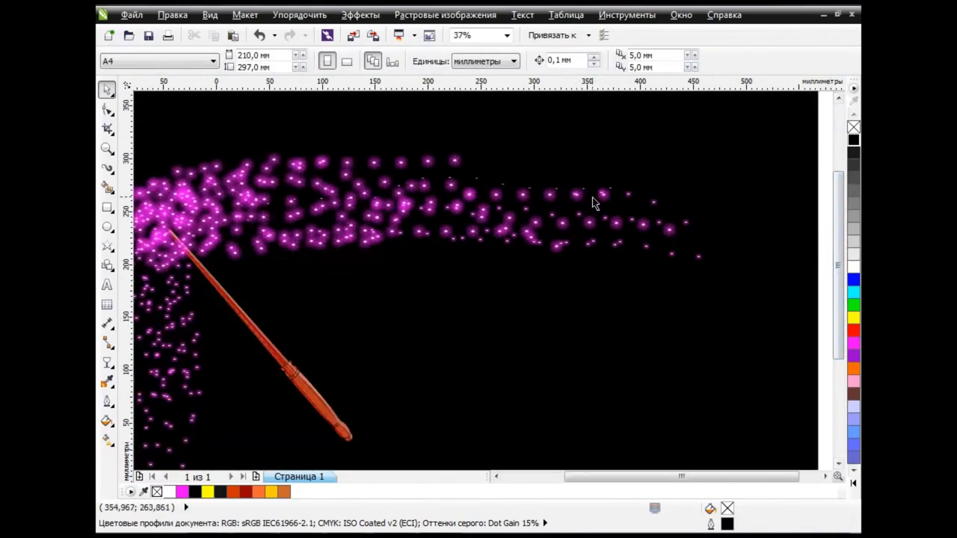
left_click(591, 200)
left_click(598, 196, "ctrl")
key("Escape")
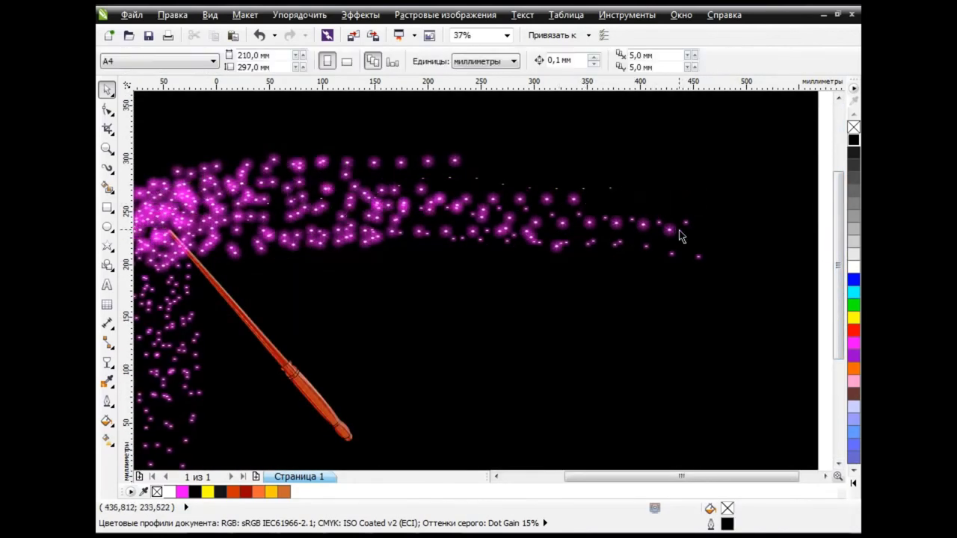
Nudge one top-trail sparkle cluster slightly down and select the background rectangle for filling
left_click(680, 235)
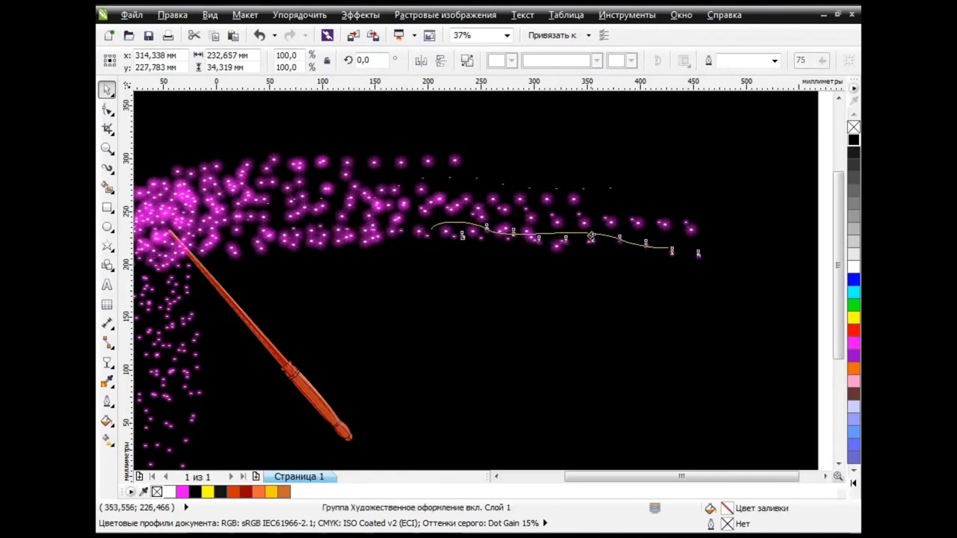
left_click(534, 283)
left_click_drag(396, 167, 398, 175)
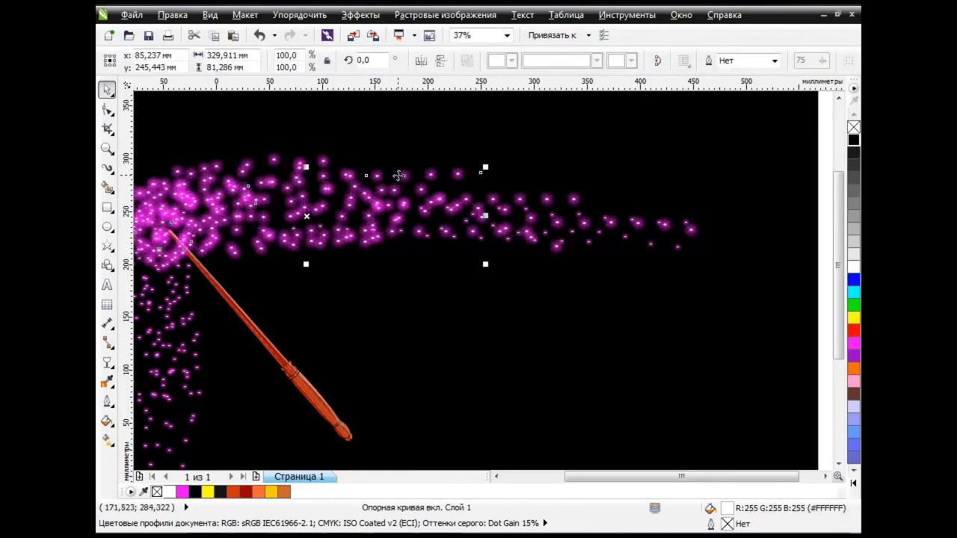
left_click_drag(572, 478, 512, 478)
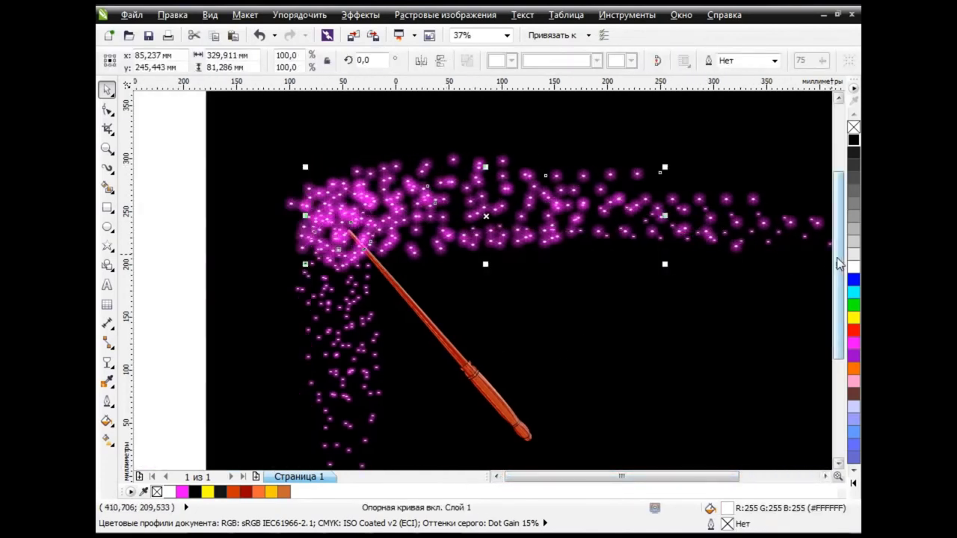
left_click_drag(839, 263, 839, 282)
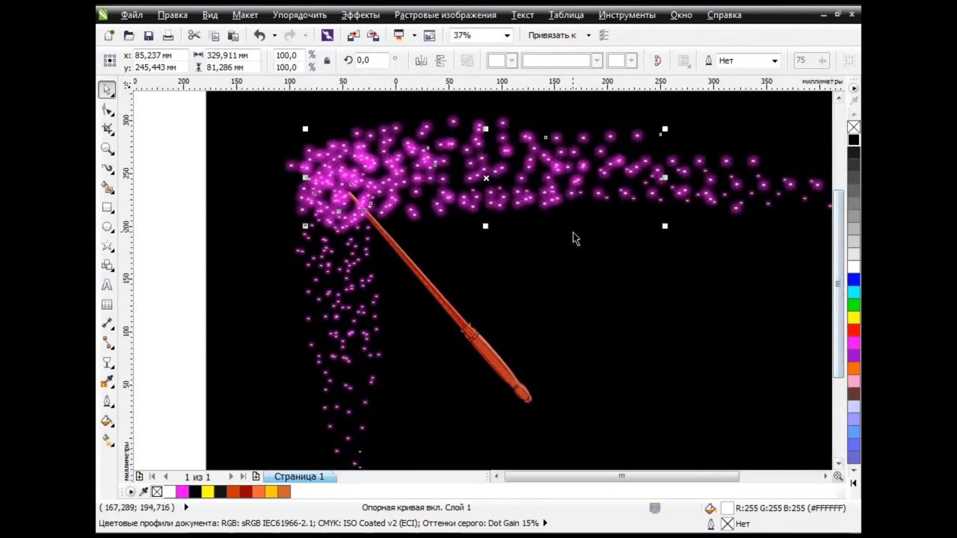
left_click(465, 260)
left_click(107, 421)
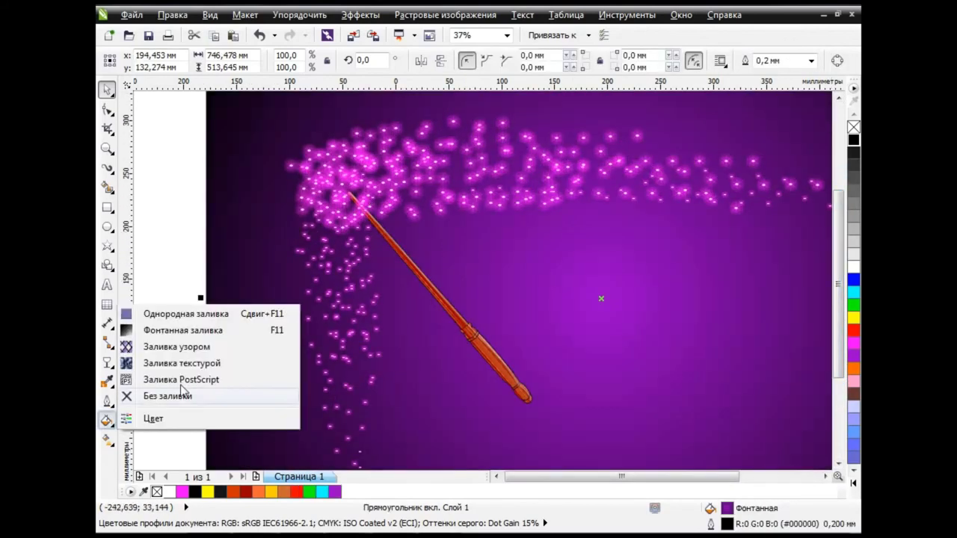
Give the background a radial fountain fill with red as the end colour
left_click(197, 325)
left_click(399, 297)
left_click(420, 311)
left_click(480, 387)
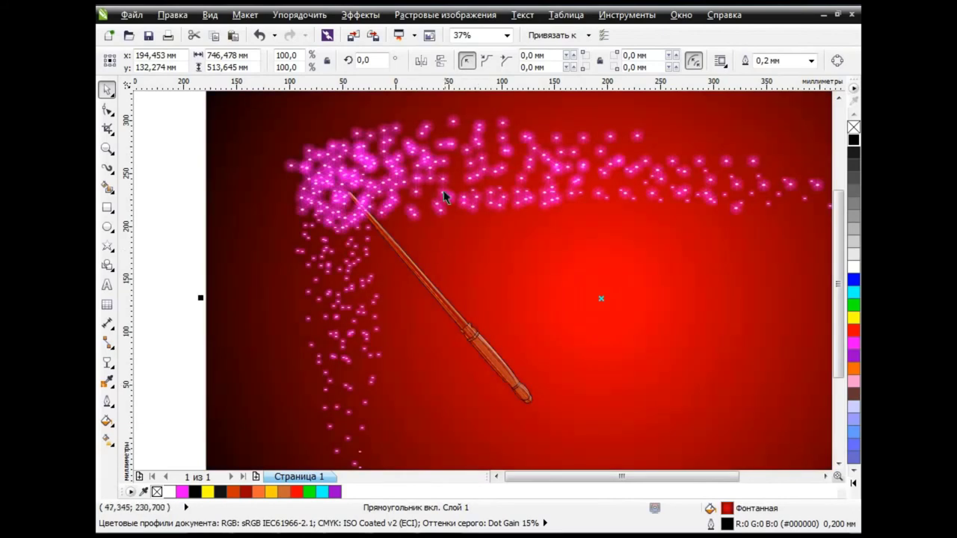
left_click(106, 420)
left_click(200, 333)
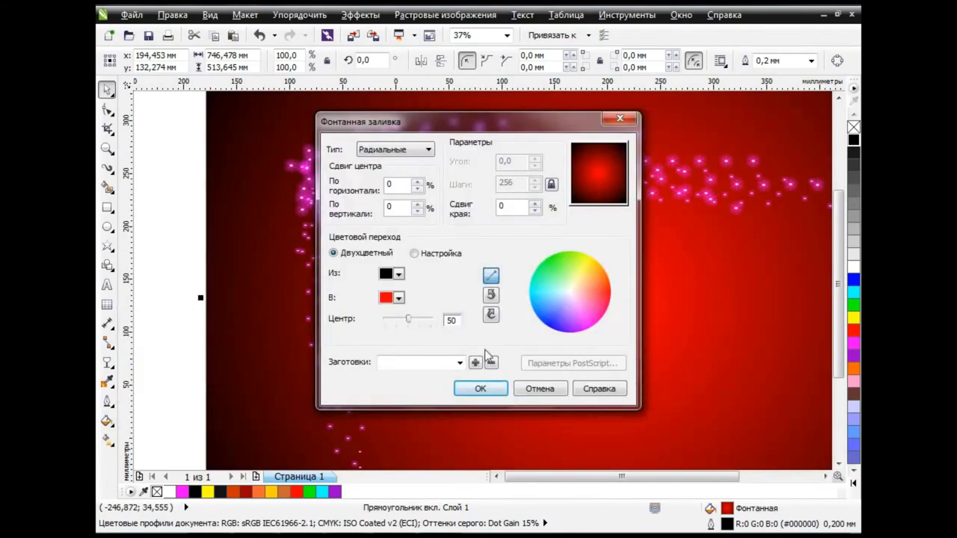
left_click(480, 388)
scroll(437, 256, "up", 3)
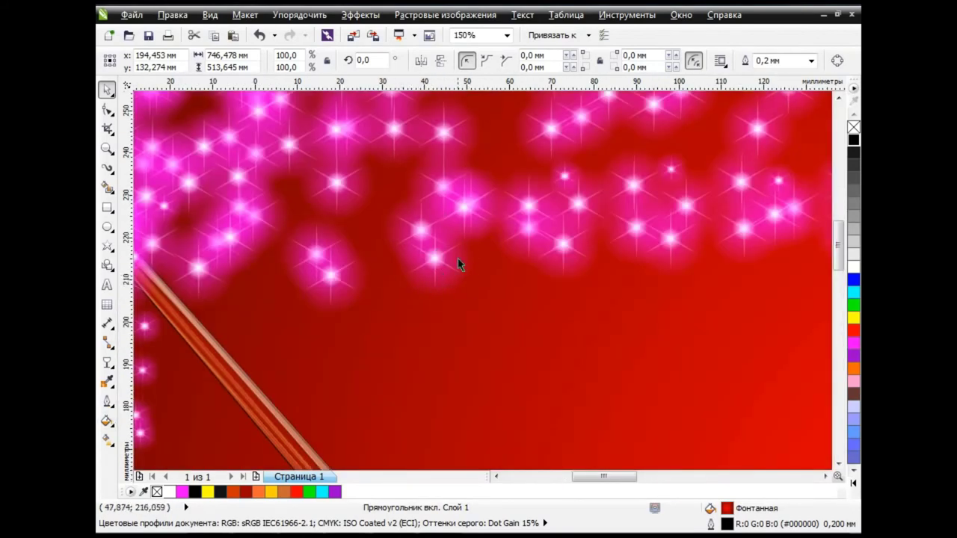
scroll(416, 275, "up", 3)
scroll(415, 274, "down", 3)
Change the radial gradient's end colour to magenta
left_click(107, 421)
left_click(199, 335)
left_click(398, 298)
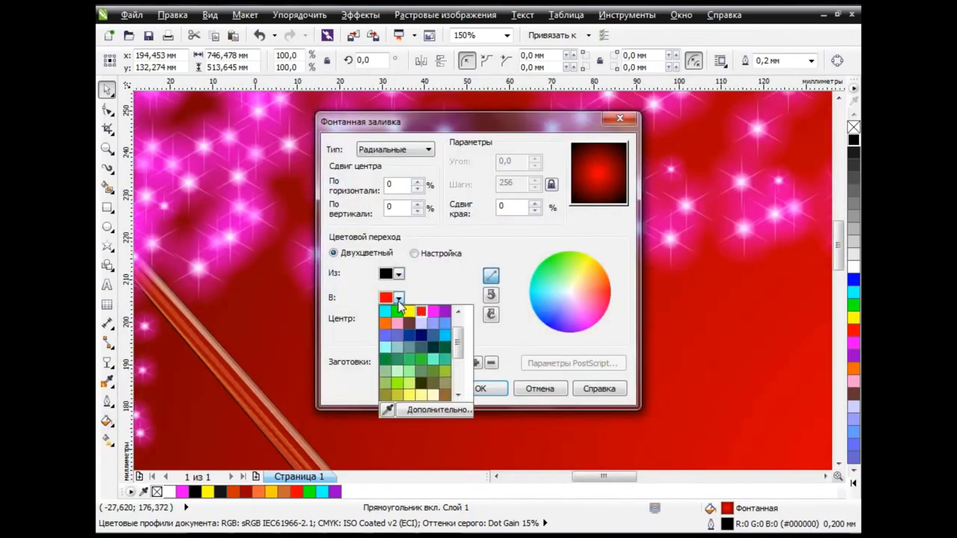
left_click(452, 334)
left_click(475, 388)
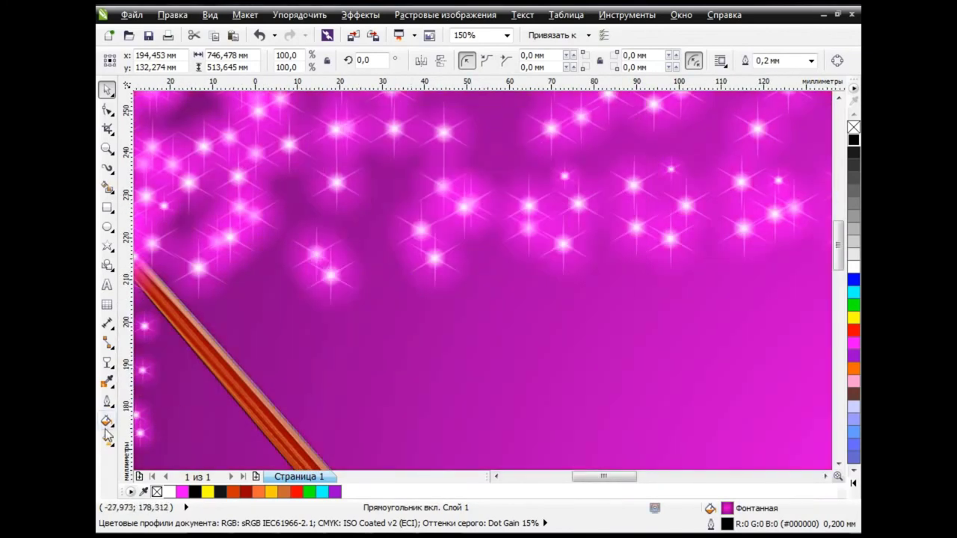
Switch the radial gradient's end colour to purple
left_click(107, 422)
left_click(299, 334)
left_click(398, 298)
left_click(441, 340)
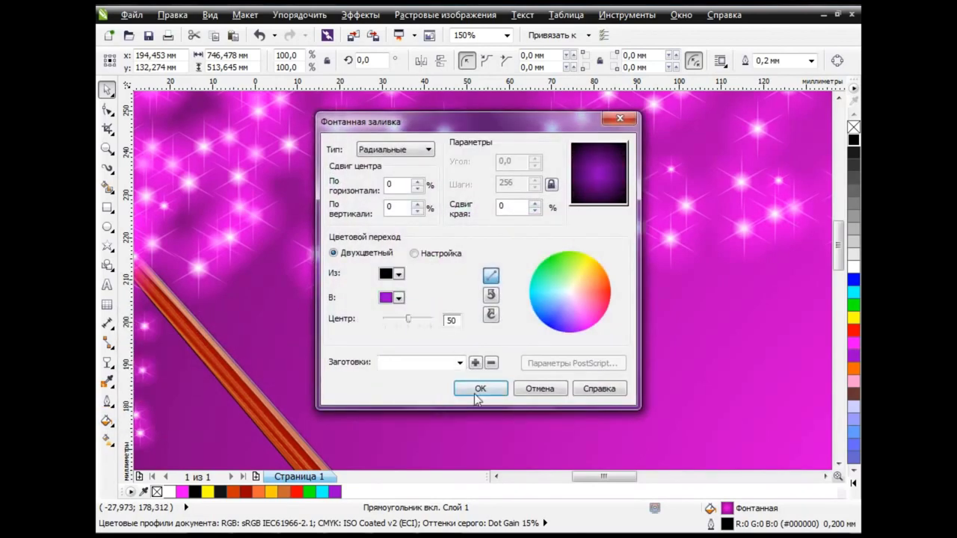
left_click(476, 394)
Settle on cyan as the radial gradient's end colour and view the whole drawing
left_click(107, 423)
left_click(179, 326)
left_click(398, 297)
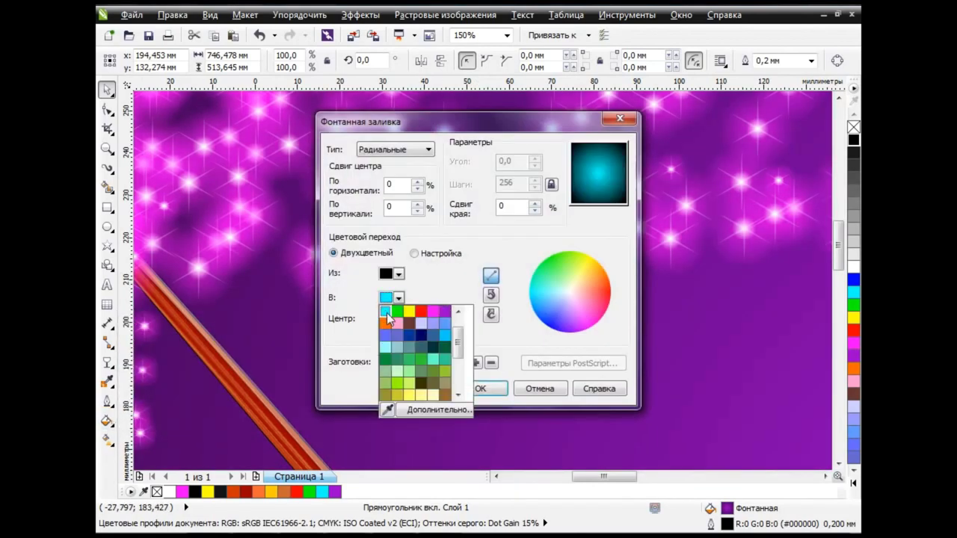
left_click(385, 311)
left_click(478, 388)
key("F4")
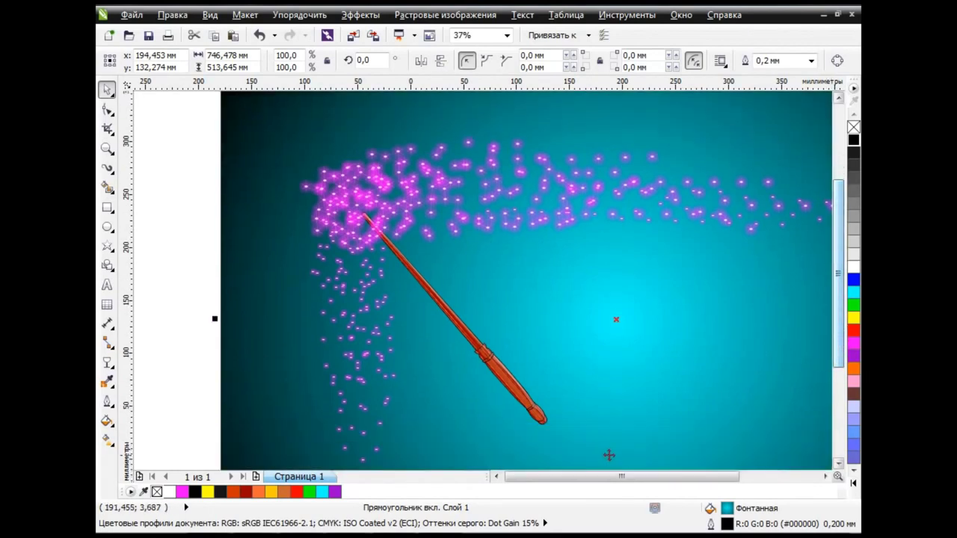
left_click_drag(620, 476, 639, 477)
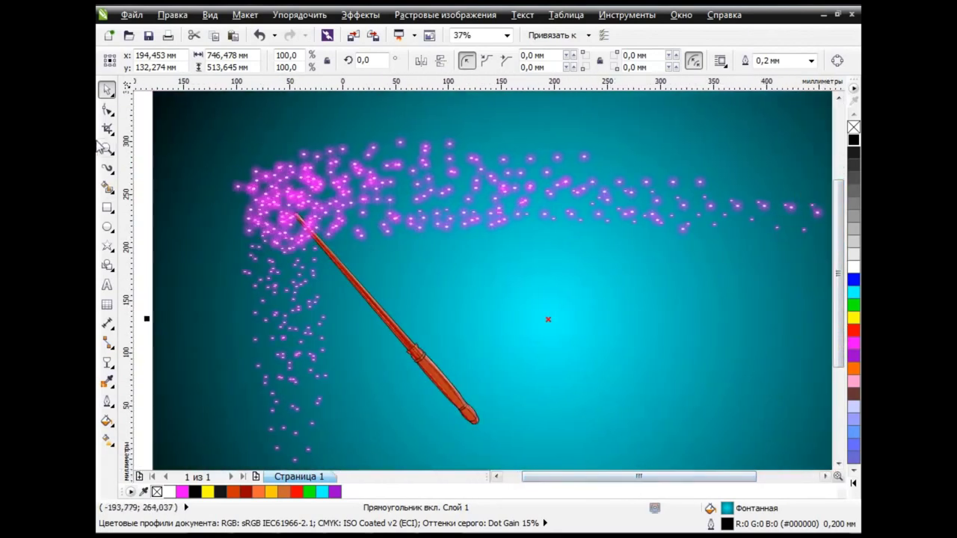
left_click(138, 126)
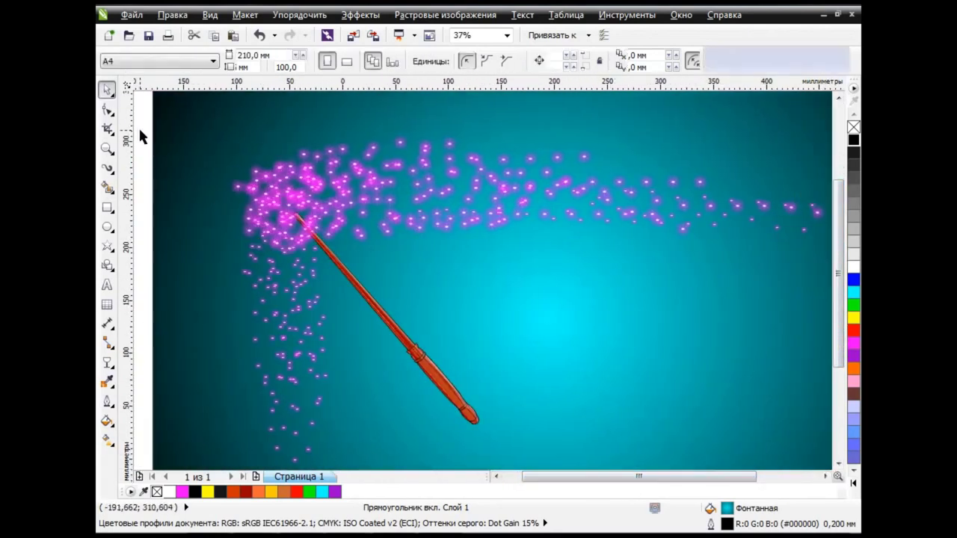